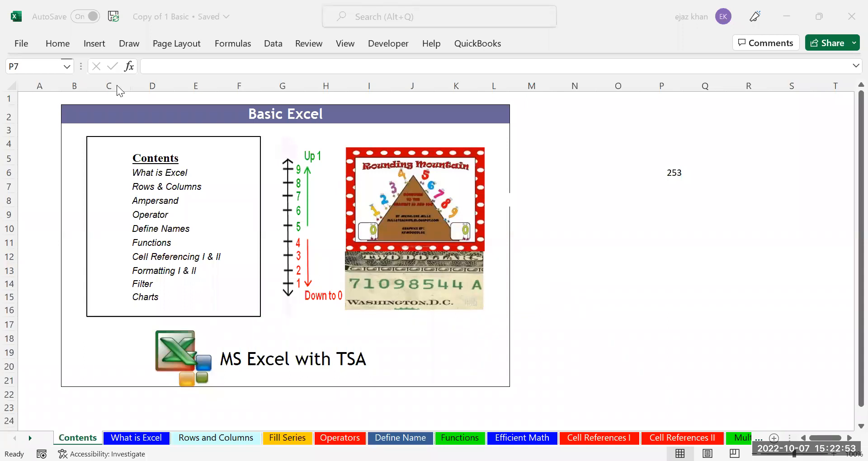
Pin the Home ribbon open and select the Basic Excel banner across A1:L2
left_click(64, 44)
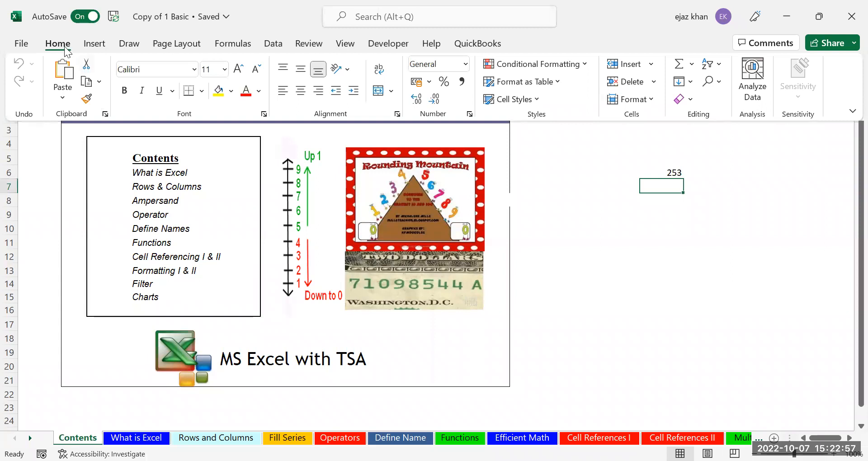
double_click(63, 44)
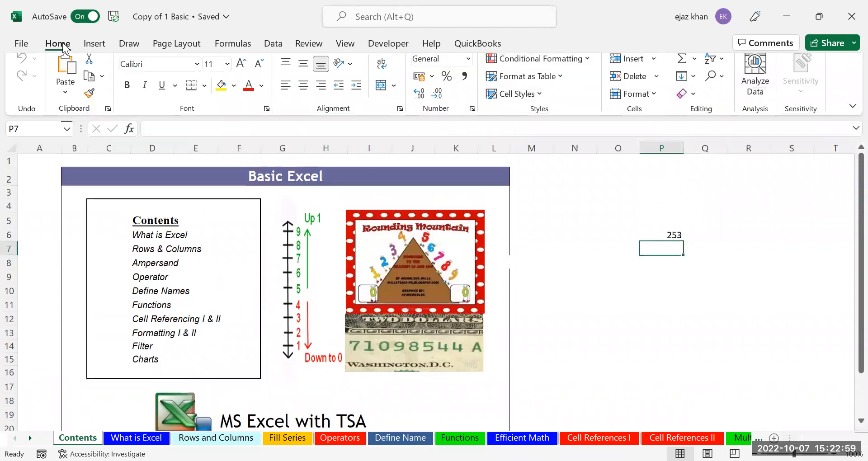
left_click(559, 301)
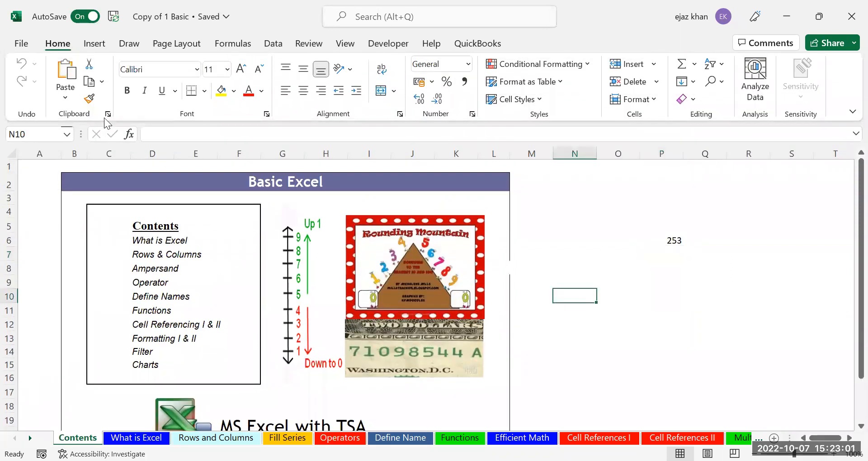
left_click_drag(85, 170, 319, 179)
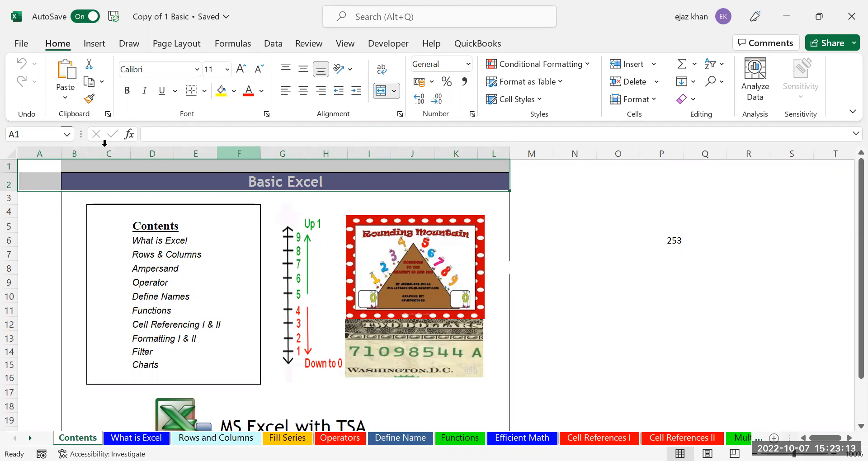
left_click(40, 197)
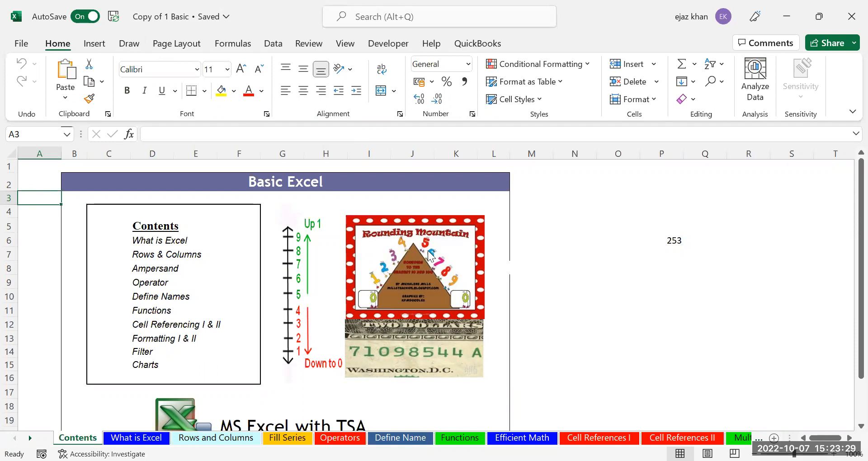
key("alt+Tab")
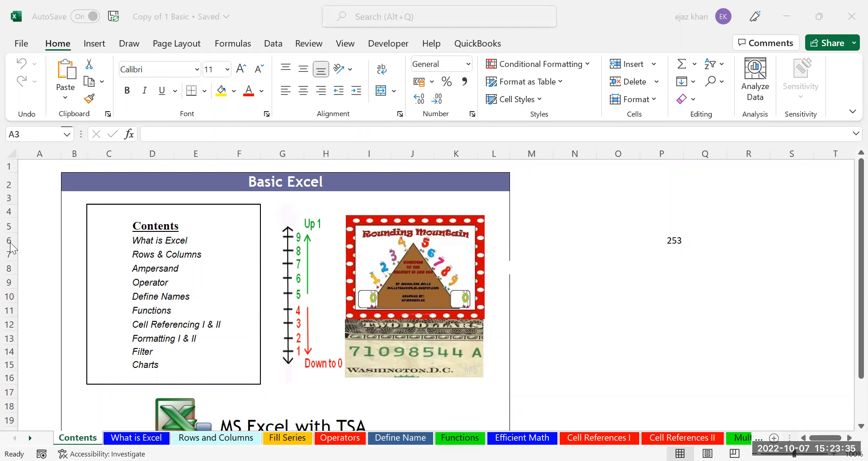
left_click(38, 163)
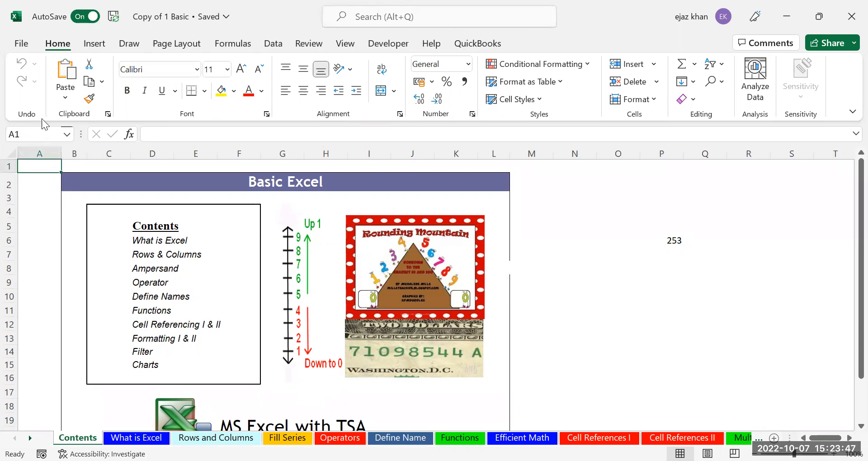
left_click(5, 133)
Select the empty block N1:P5 and name it Table in the Name Box
left_click(613, 183)
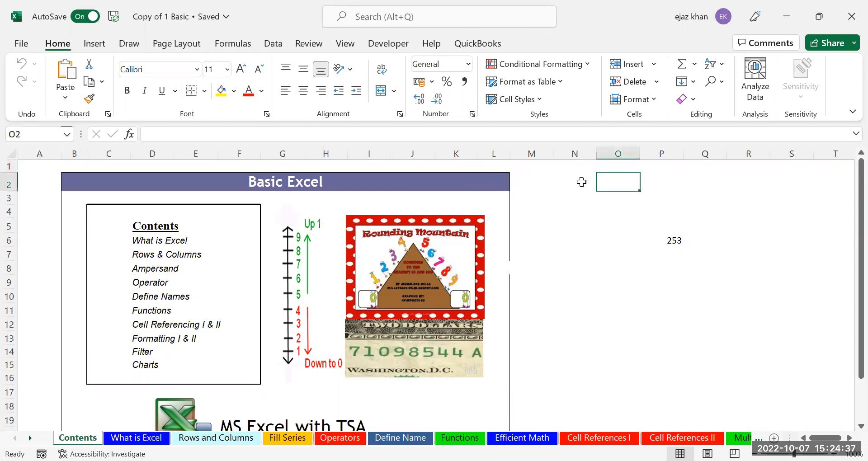
left_click_drag(558, 167, 660, 225)
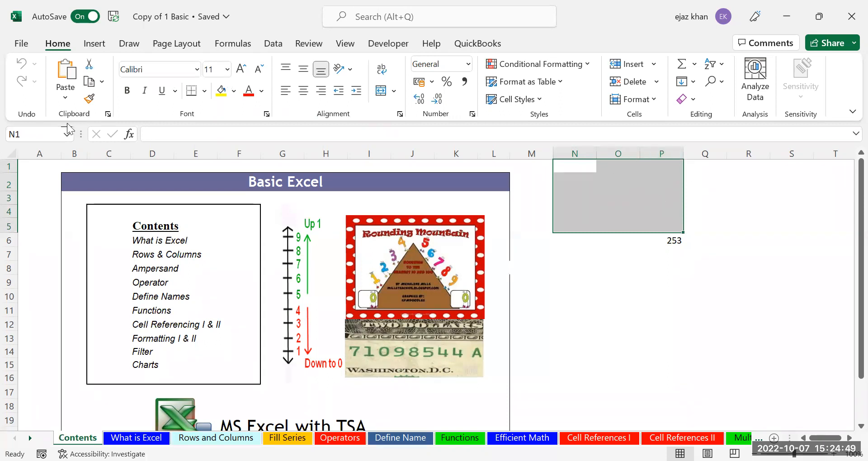
left_click(18, 134)
key("BackSpace")
type("Table")
key("Return")
Undo the Table range name and select cell M5 beside the block
key("ctrl+z")
left_click(599, 267)
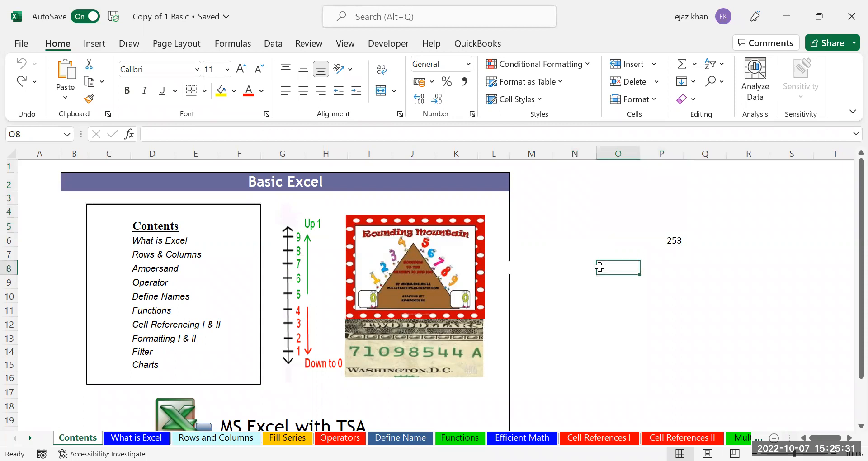
left_click(559, 88)
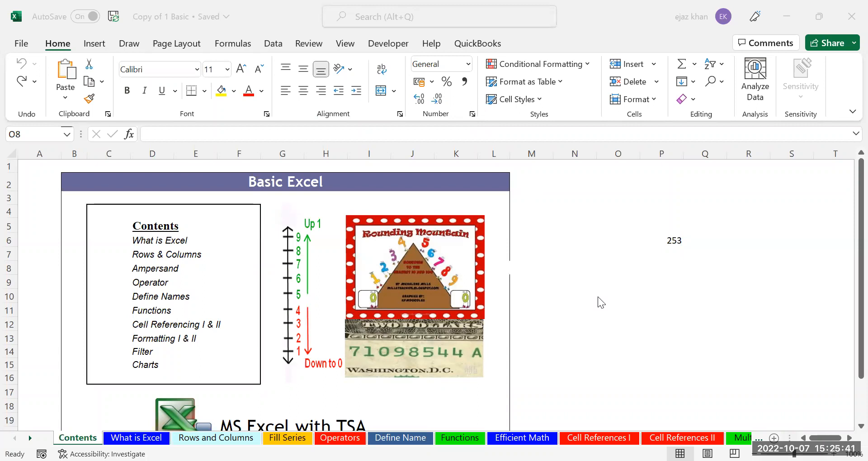
left_click(578, 236)
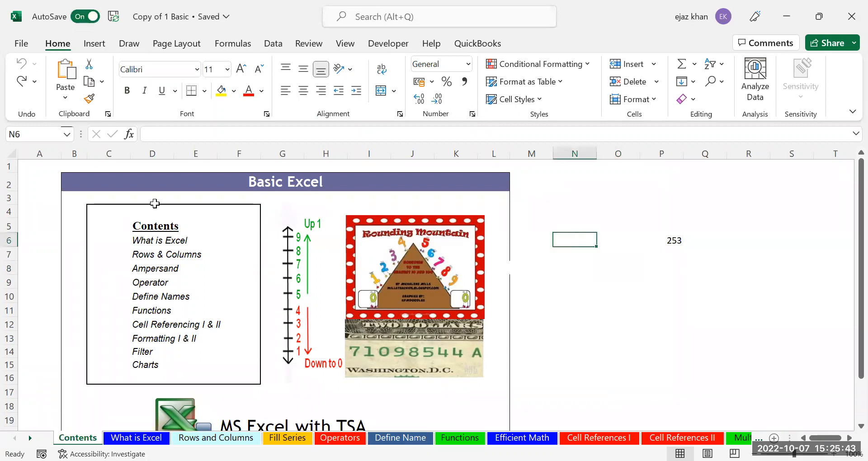
left_click(544, 222)
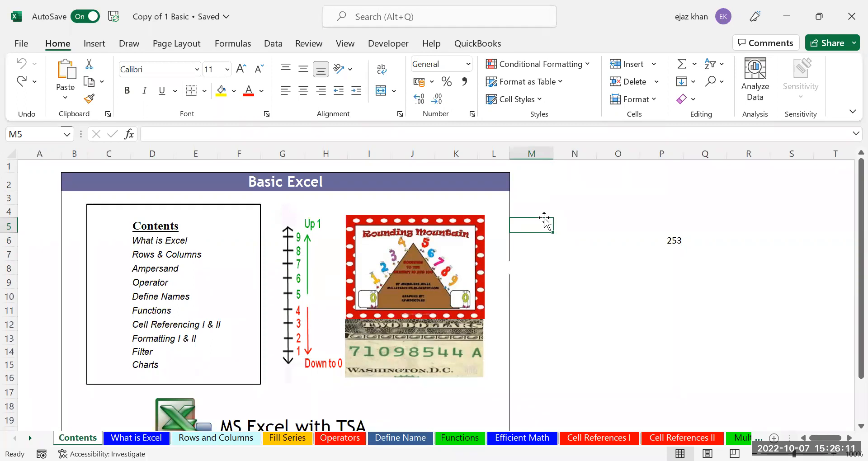
Move with the arrow keys around the N1:P5 block, ending at cell O2
key("Right")
key("Right")
key("Right")
key("Right")
key("Right")
key("Left")
key("Left")
key("Left")
key("Right")
key("Up")
key("Left")
key("Up")
key("Left")
key("Up")
key("Up")
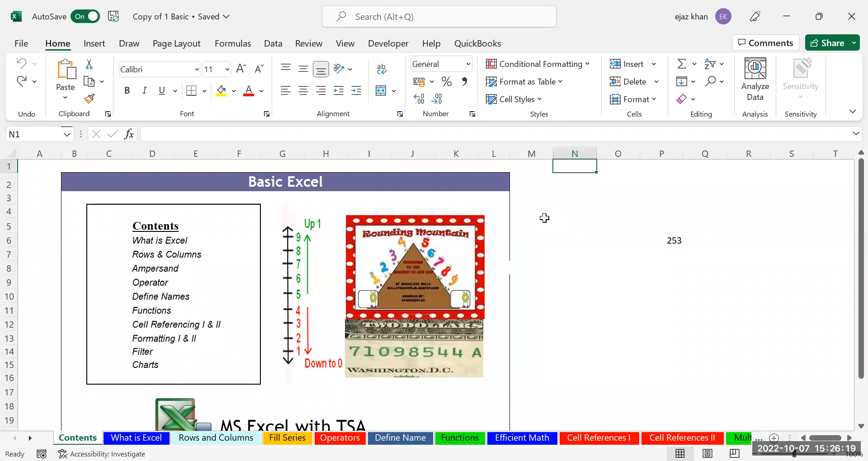
key("Right")
key("Right")
key("Down")
key("Down")
key("Down")
key("Left")
key("Left")
key("Left")
key("Up")
key("Up")
key("Up")
key("Right")
key("Right")
key("Right")
key("Right")
key("Right")
key("Down")
key("Down")
key("Down")
key("Left")
key("Left")
key("Left")
key("Left")
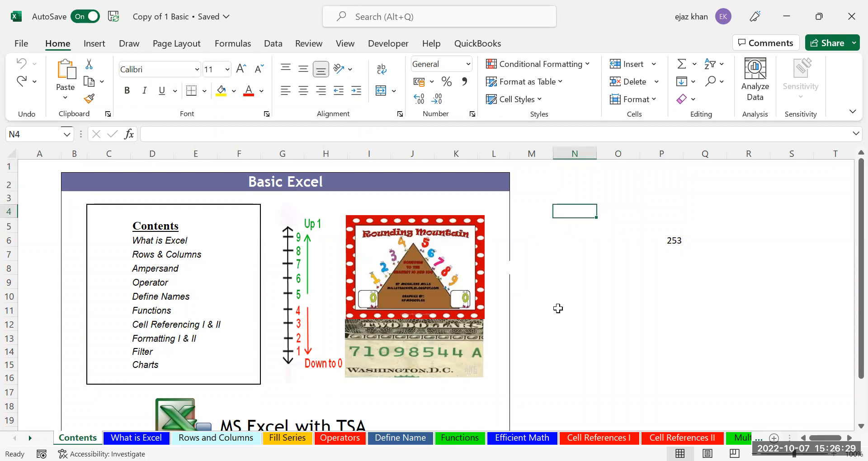
key("Right")
key("Up")
key("Up")
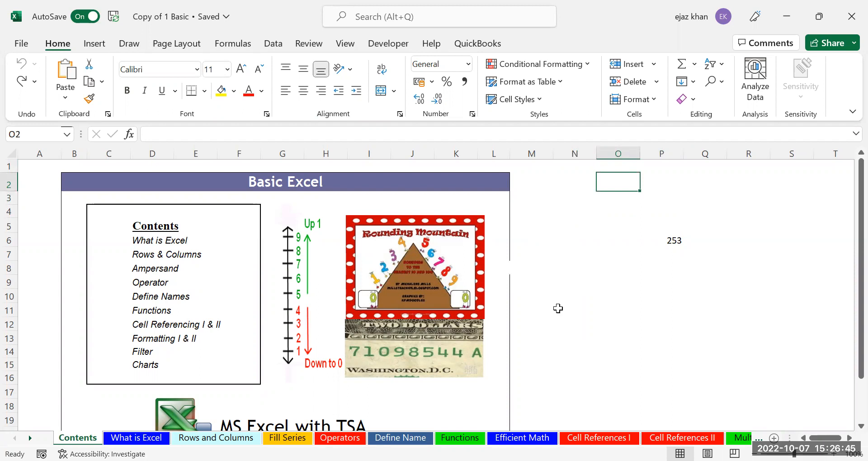
double_click(607, 184)
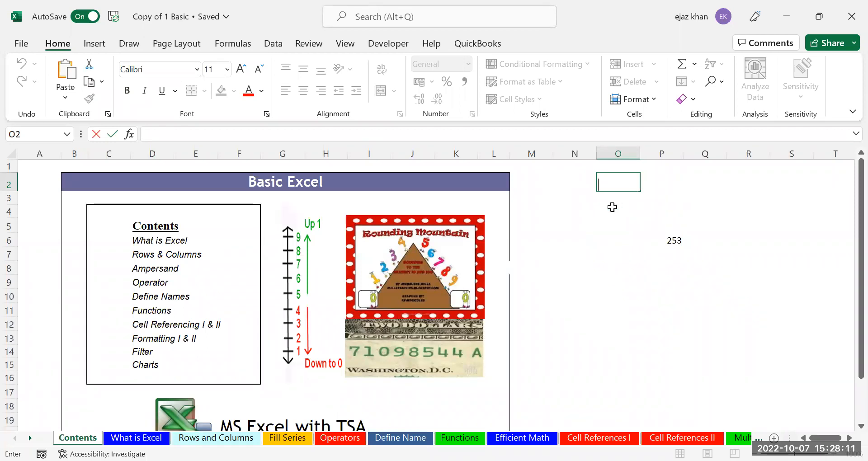
Replace the range name in P6's SUM formula with another defined name, returning 253
left_click(612, 207)
left_click(676, 240)
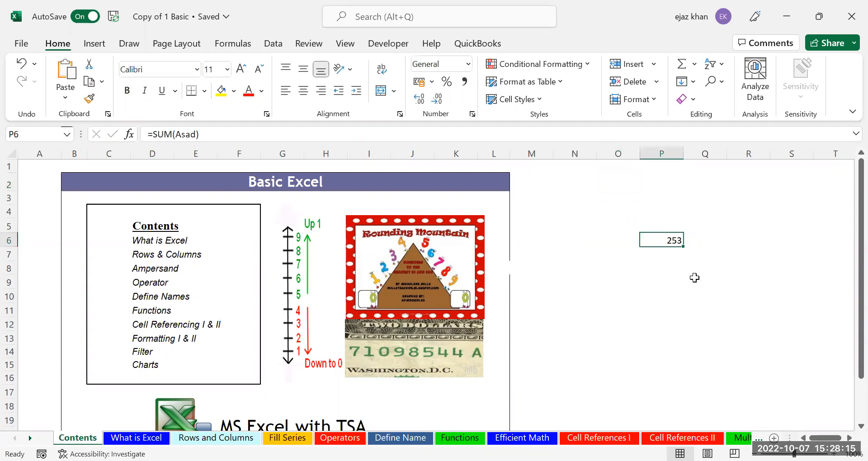
key("F2")
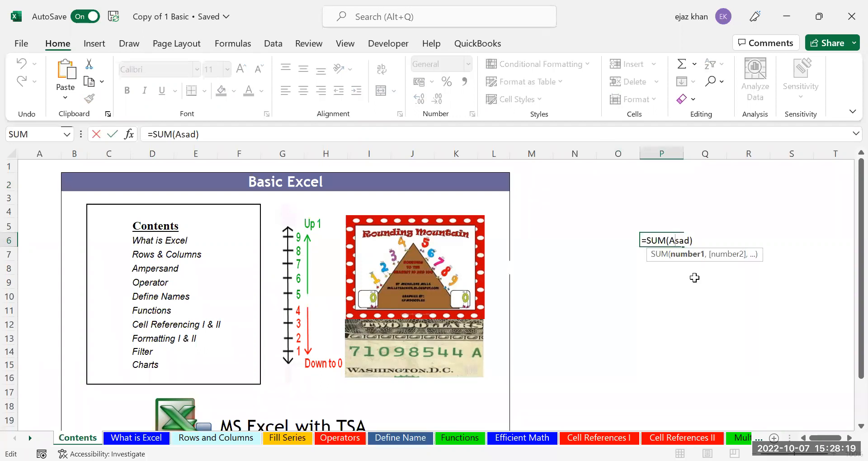
left_click(669, 241)
key("Right")
key("BackSpace")
key("BackSpace")
key("BackSpace")
key("BackSpace")
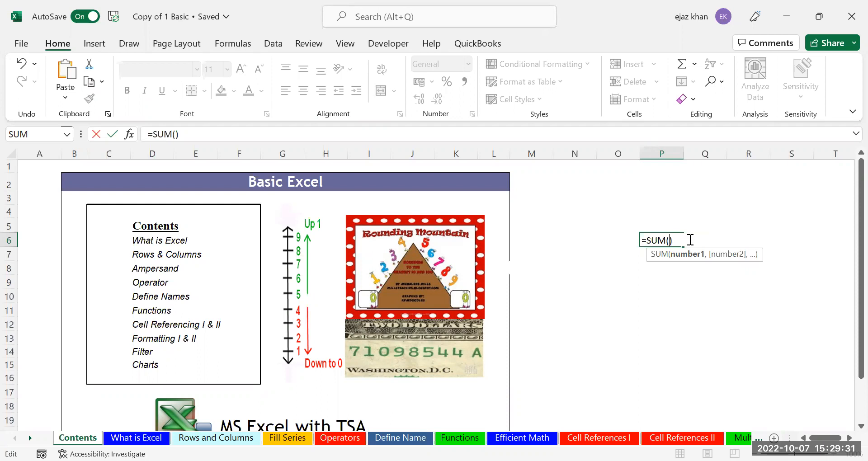
type("Asad")
key("ctrl+Return")
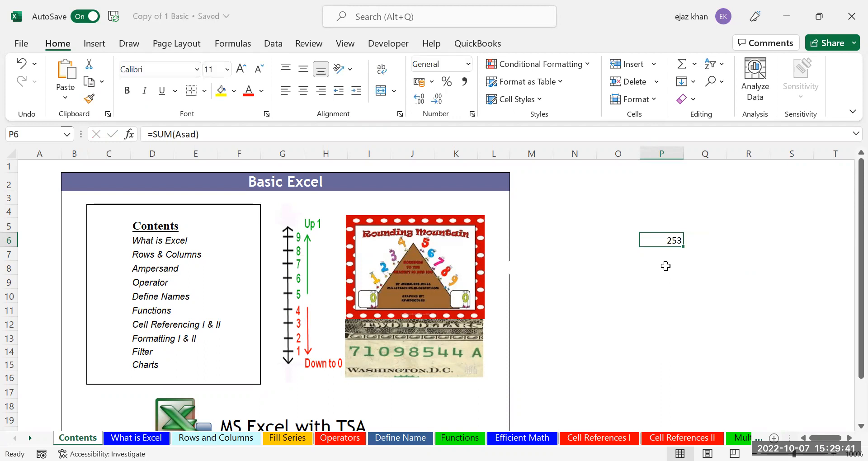
key("Right")
key("Down")
key("Left")
key("Left")
key("Left")
key("Left")
key("Up")
key("Up")
key("Up")
key("Up")
key("Right")
key("Right")
key("Right")
key("Right")
key("Down")
key("Down")
key("Down")
key("Down")
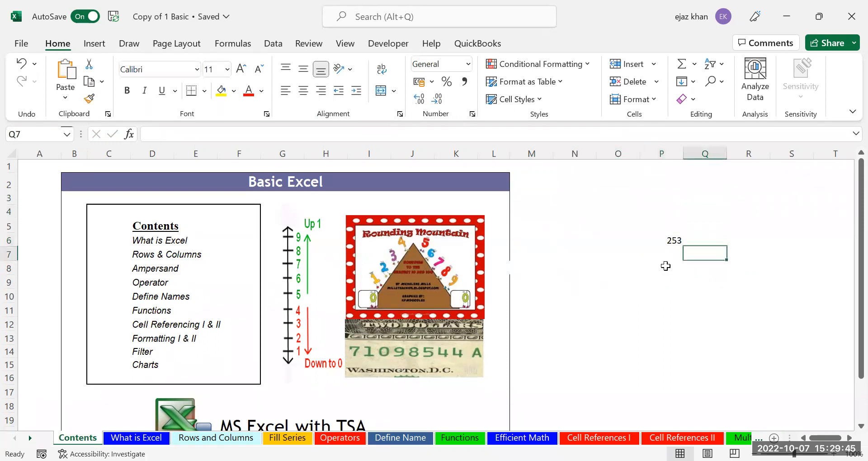
key("Down")
key("Left")
key("Left")
key("Left")
key("Up")
key("Right")
key("Up")
key("Up")
key("Down")
key("Down")
key("Down")
key("Down")
key("Down")
key("Down")
key("Down")
key("Down")
key("Down")
key("Down")
key("Down")
key("Up")
key("Up")
key("Up")
key("Up")
key("Up")
key("Up")
key("Up")
key("Up")
key("Up")
key("Up")
key("Up")
key("Up")
key("Up")
key("Up")
key("Down")
key("Down")
key("Down")
key("Down")
key("Down")
key("Down")
key("Up")
key("Down")
key("Down")
key("Down")
key("Down")
key("Down")
key("Down")
key("Down")
key("Down")
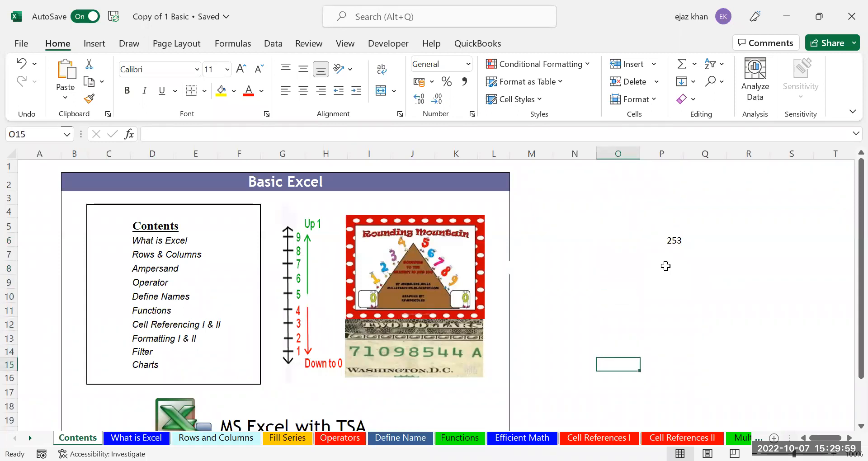
key("Up")
key("Up")
key("Up")
key("Up")
key("Up")
key("Up")
key("Up")
key("Up")
key("Up")
key("Up")
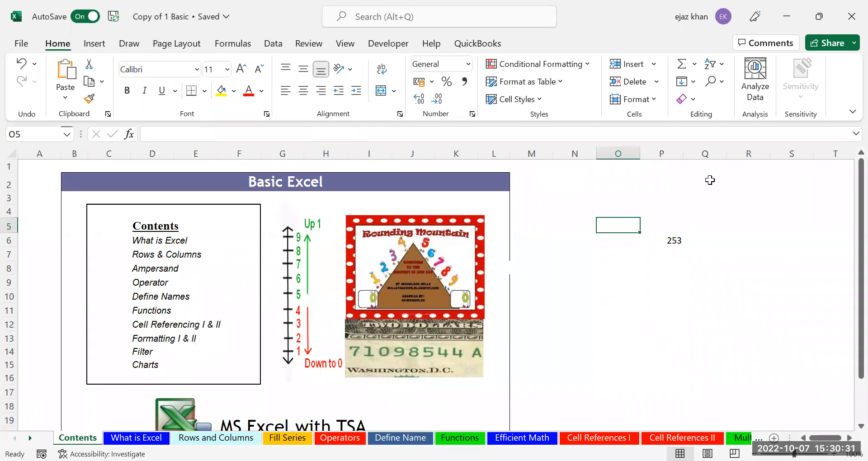
Enter the labels Enter in O1 and TAB in O2
left_click(611, 173)
type("E")
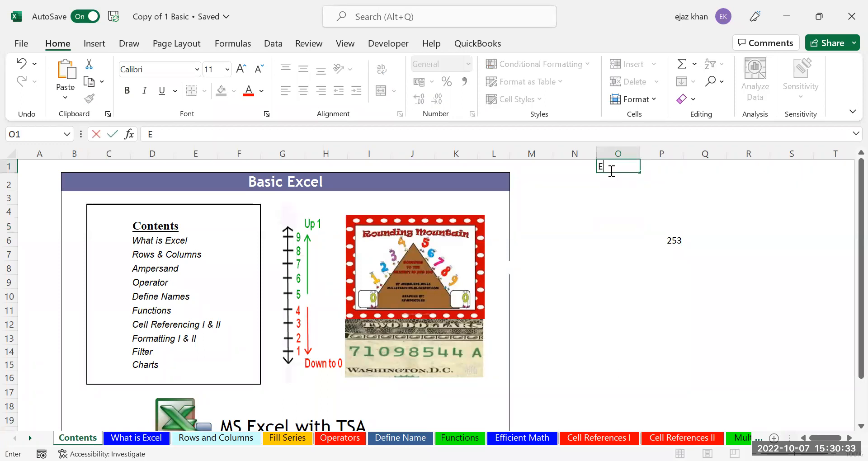
type("nter")
key("Return")
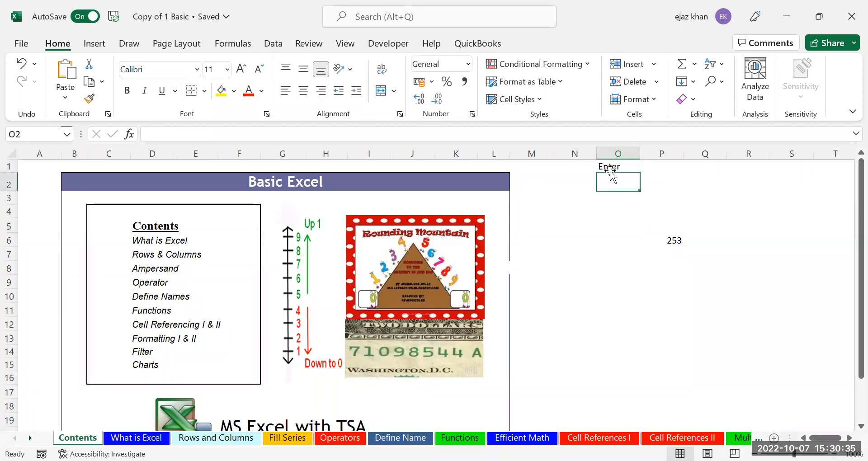
type("TAB")
key("Return")
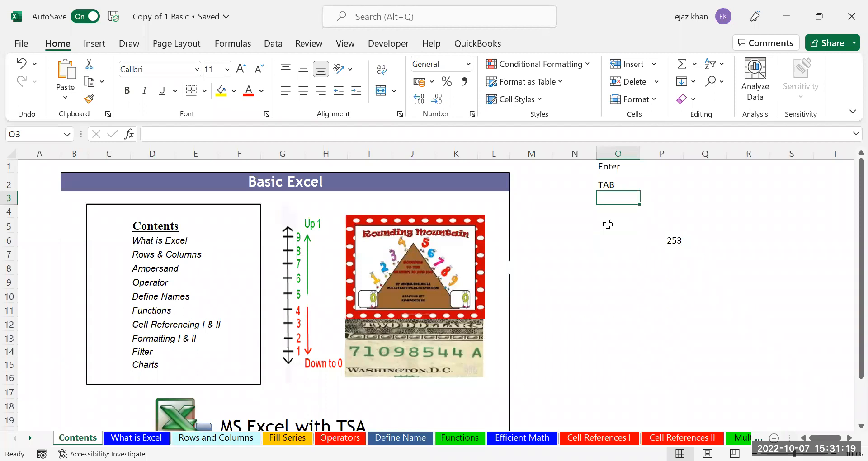
Enter the number 1 in cell M4
key("Down")
key("Left")
key("Left")
type("1")
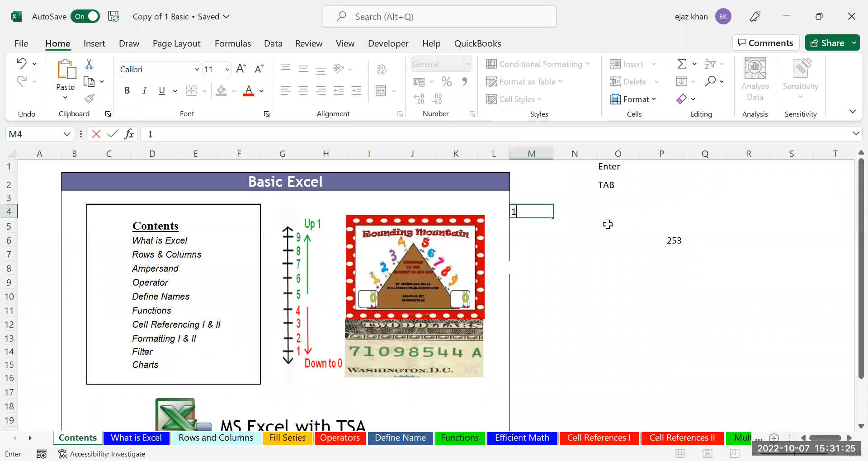
key("Tab")
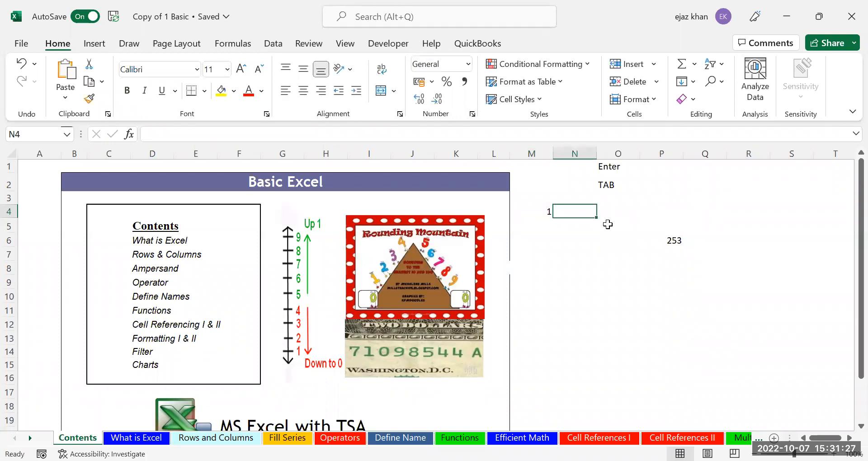
Fill N4:P4 with 2, 3 and 4
type("2")
key("Tab")
type("3")
key("Tab")
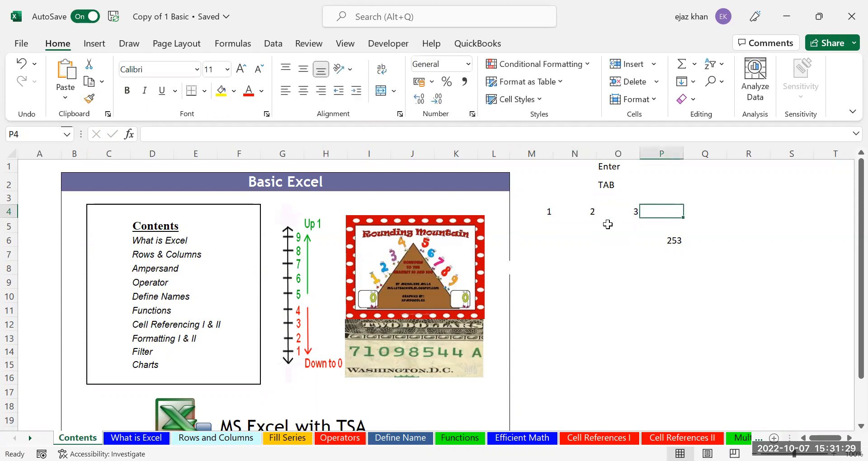
type("4")
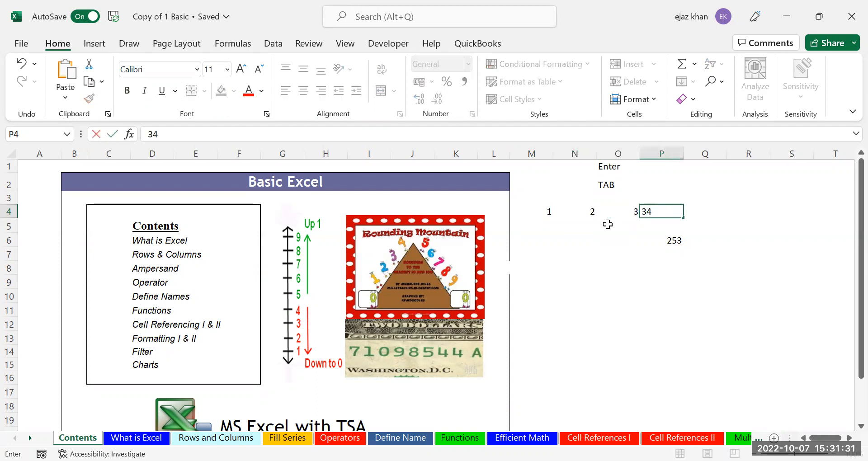
key("Tab")
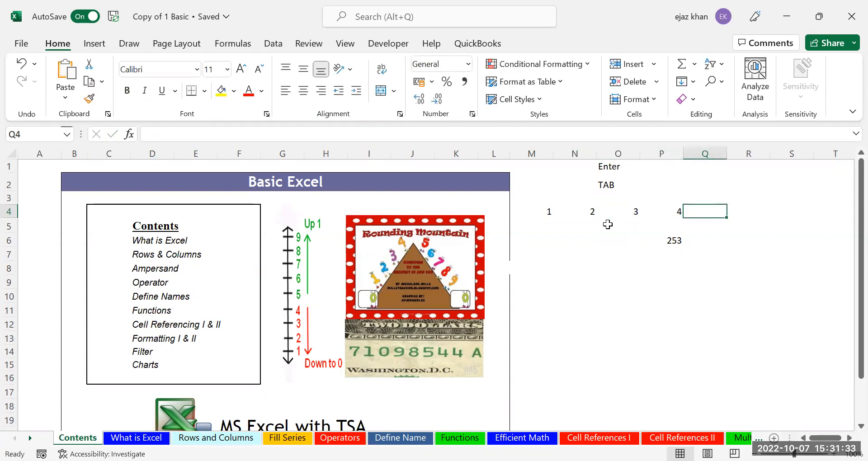
Fill M5:M8 with 2, 3, 4 and 5
key("Left")
key("Left")
key("Left")
key("Left")
key("Down")
type("2")
key("Return")
type("3")
key("Return")
type("4")
key("Return")
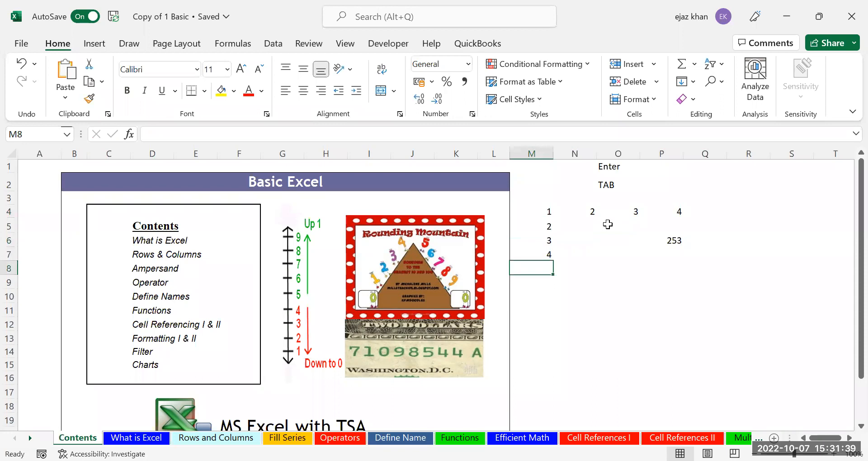
type("5")
key("Return")
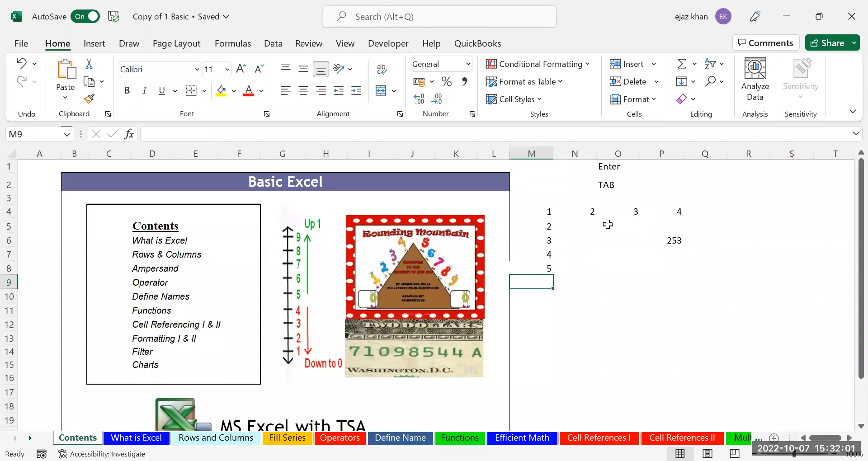
key("Return")
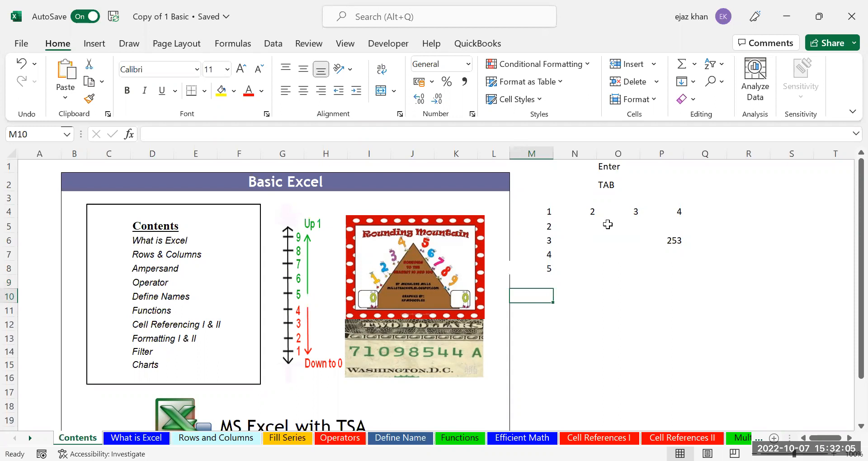
key("Up")
key("Up")
key("Up")
key("Up")
key("Up")
key("Up")
key("Up")
key("Up")
key("Up")
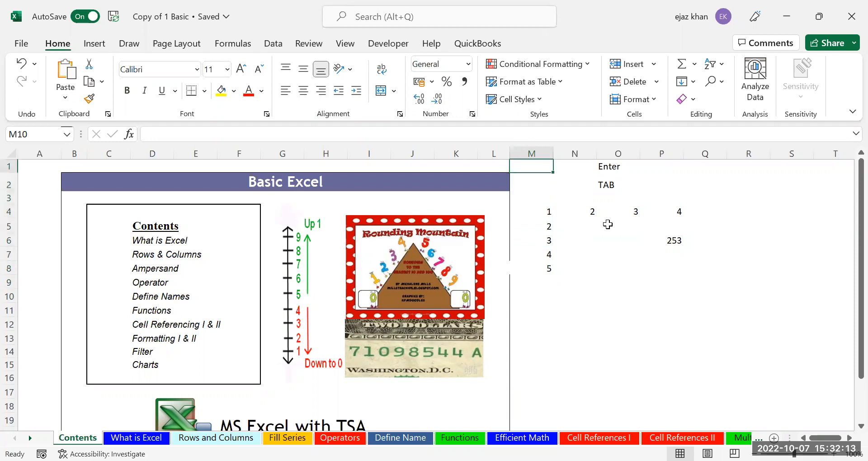
key("Tab")
key("Tab")
key("Tab")
key("Tab")
key("Tab")
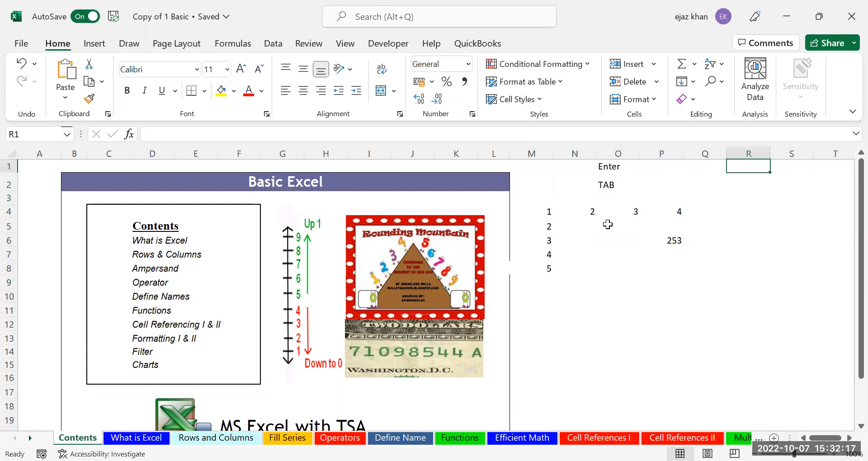
key("Tab")
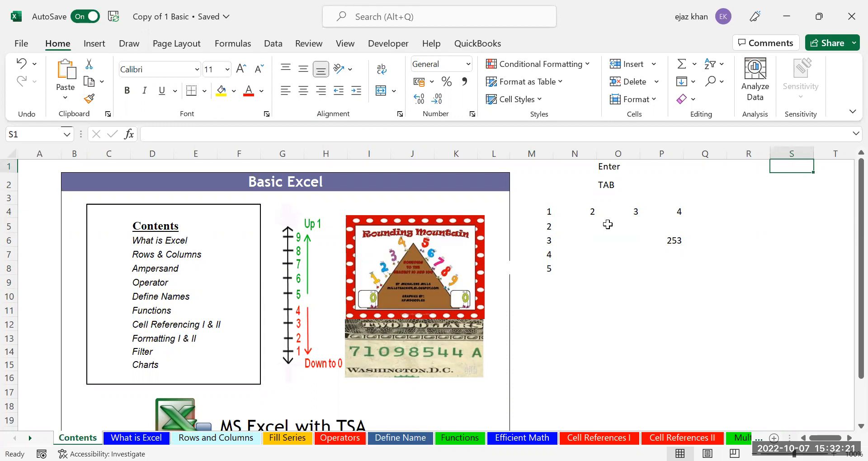
key("shift+Tab")
key("shift+Tab")
key("shift+Tab")
key("shift+Tab")
key("shift+Tab")
key("shift+Tab")
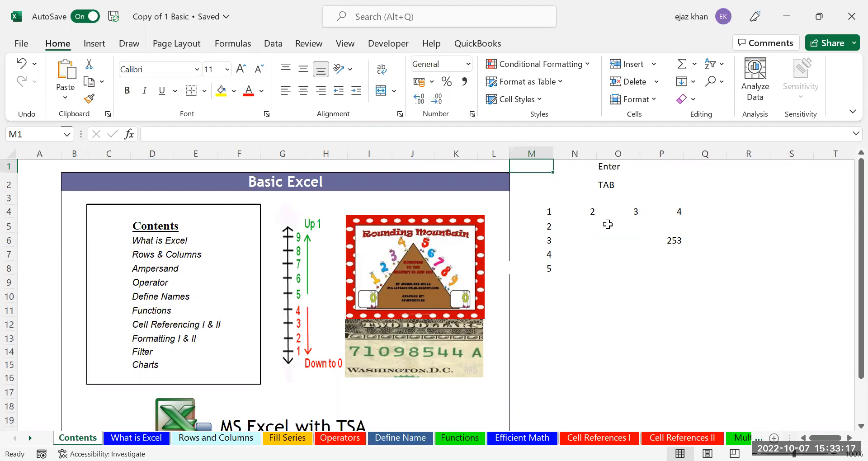
Write the note cntrl+g in M1, then open Go To with Ctrl+G from M2
type("cnt")
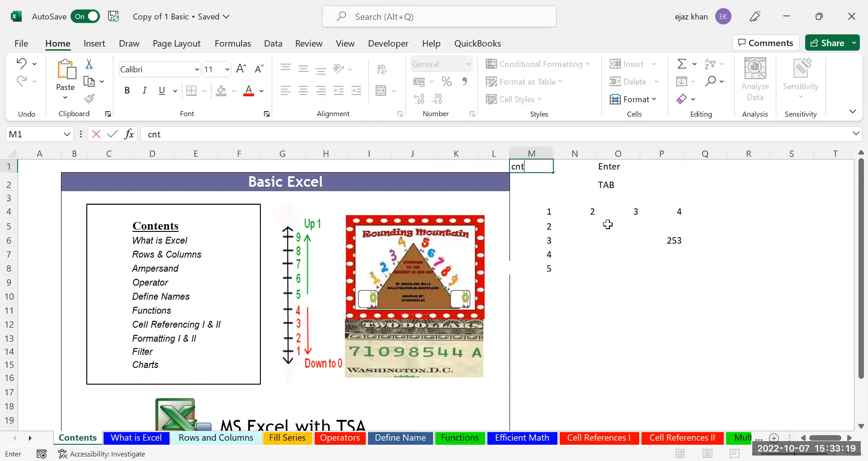
type("rl+g")
key("Return")
key("Left")
key("Left")
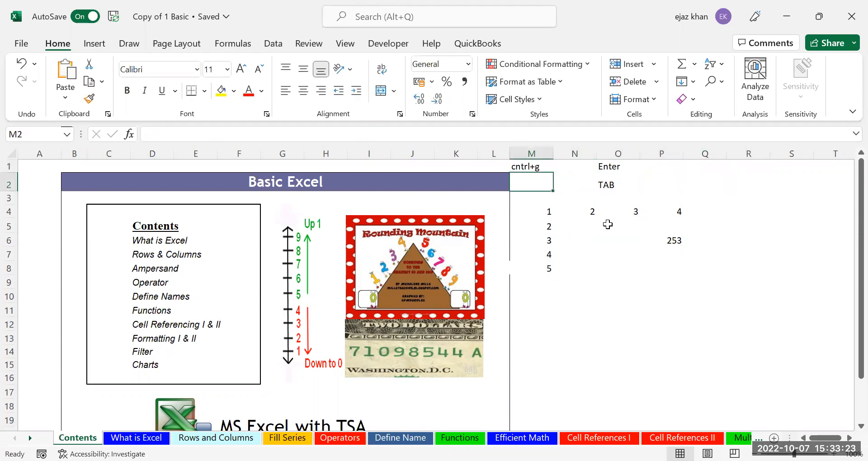
key("Up")
key("Down")
key("ctrl+g")
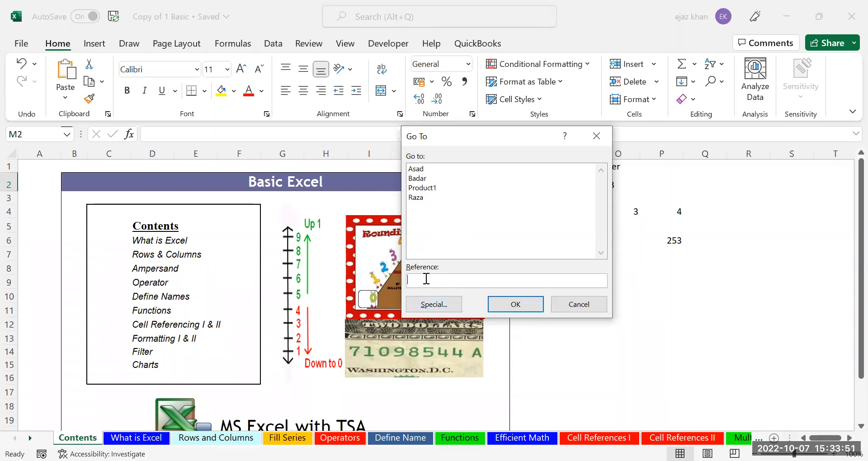
Jump to cell R1 via the Go To reference box
type("R1")
left_click(509, 310)
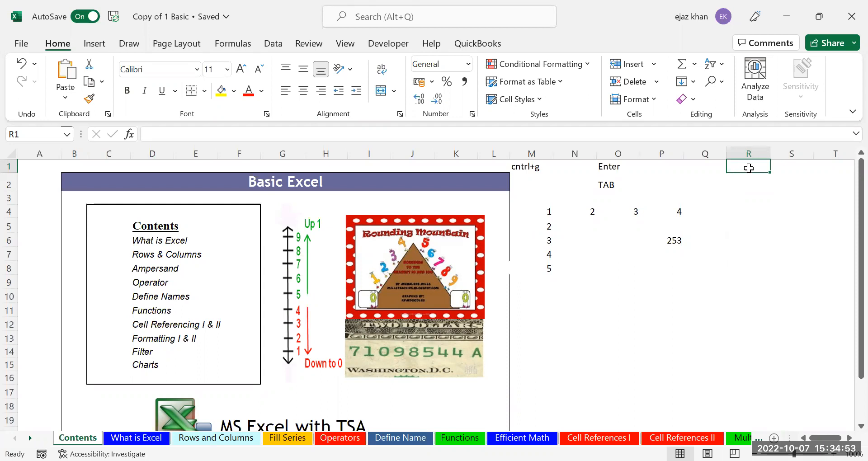
Write the note cntrl+f in M2 and open Find and Replace with Ctrl+F
key("Left")
key("Left")
key("Left")
key("Left")
key("Down")
key("Left")
type("cntrl+")
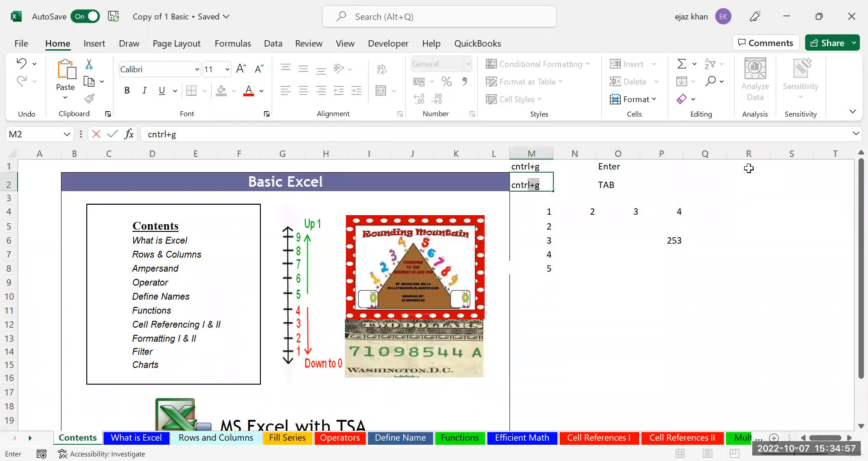
type("f")
key("Return")
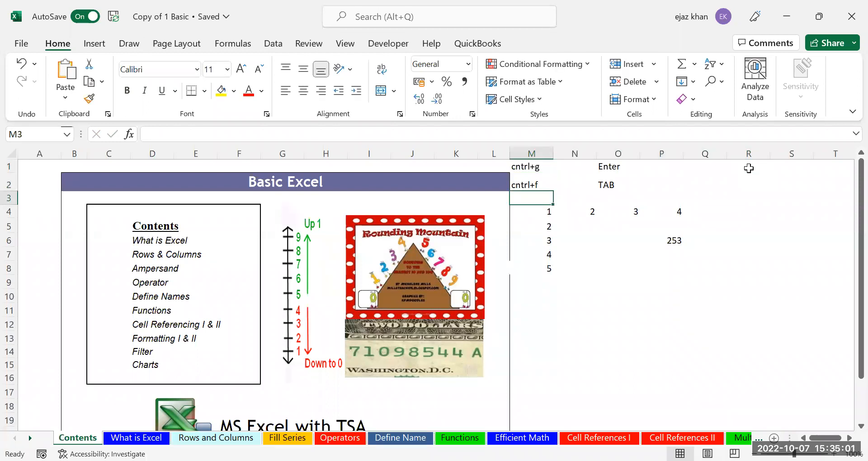
key("ctrl+f")
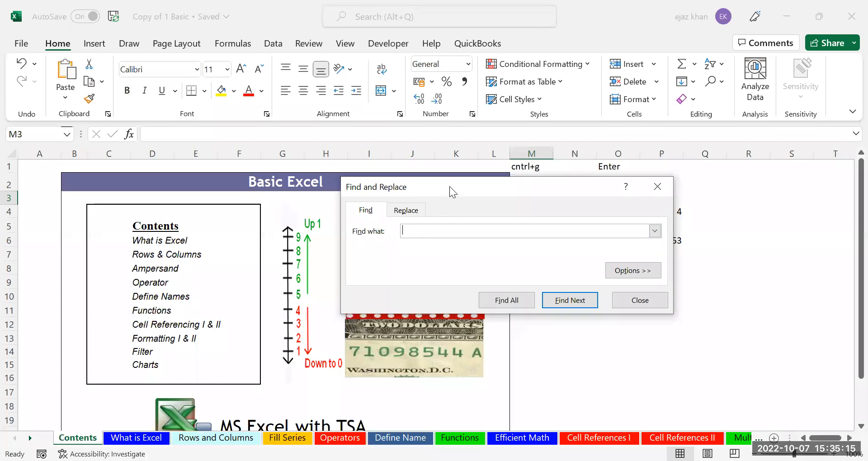
Move the Find and Replace window aside and search for TAB
left_click_drag(449, 187, 238, 202)
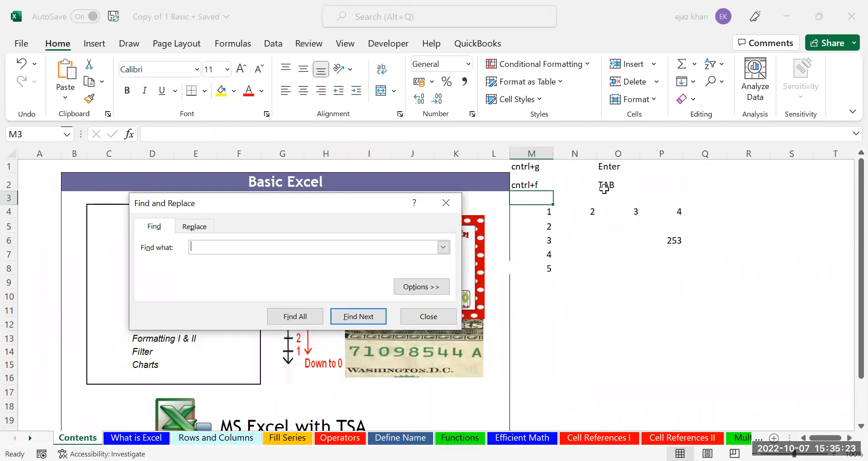
type("TAB")
left_click(355, 320)
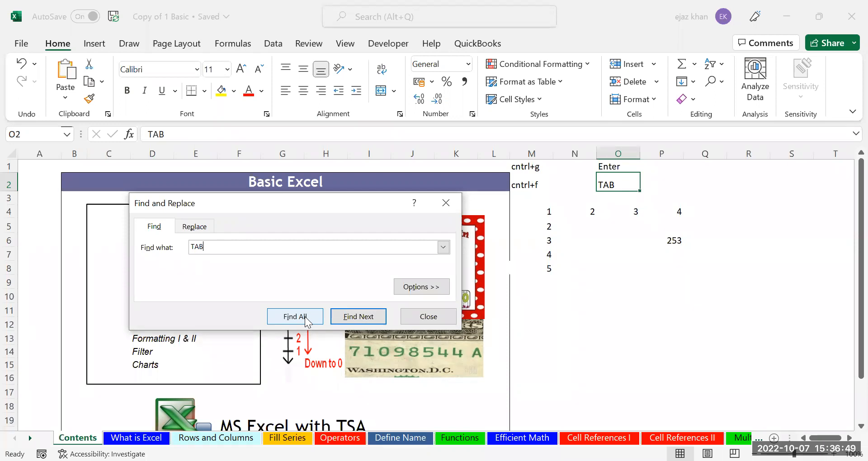
Close the Find dialog and enter TAB in cell O11
key("Escape")
left_click(622, 312)
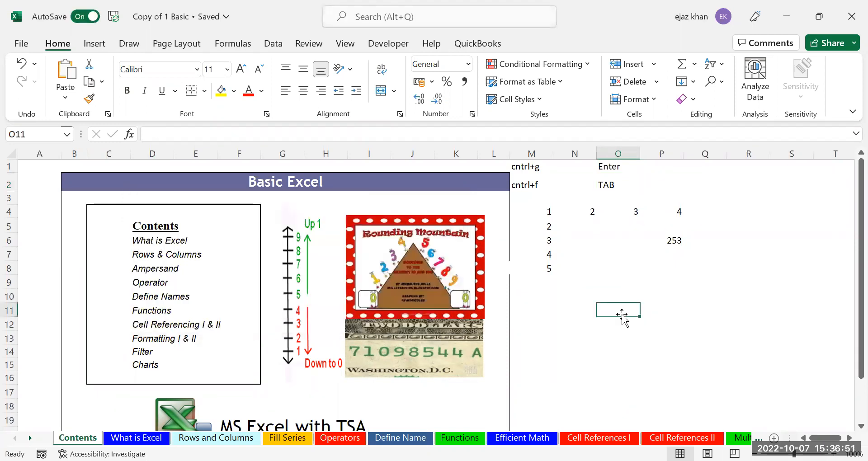
type("TAB")
key("Return")
From cell K10, reopen Find with Ctrl+F and list every cell containing TAB
key("Left")
key("Left")
key("Left")
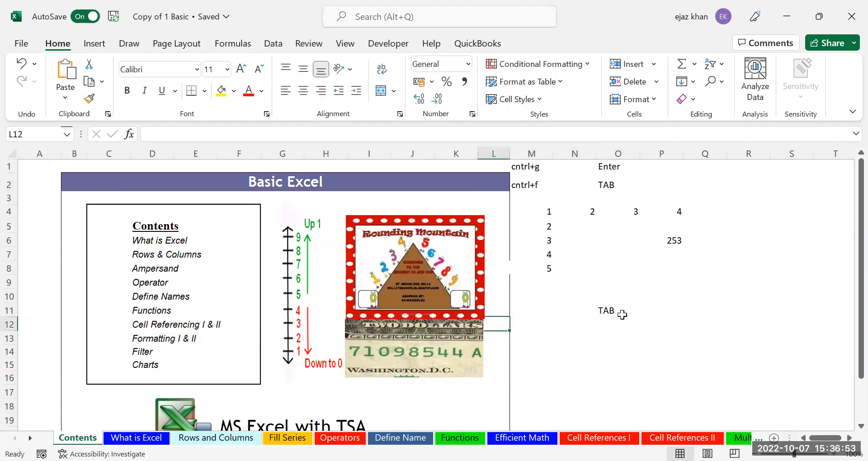
key("Left")
key("Up")
key("Up")
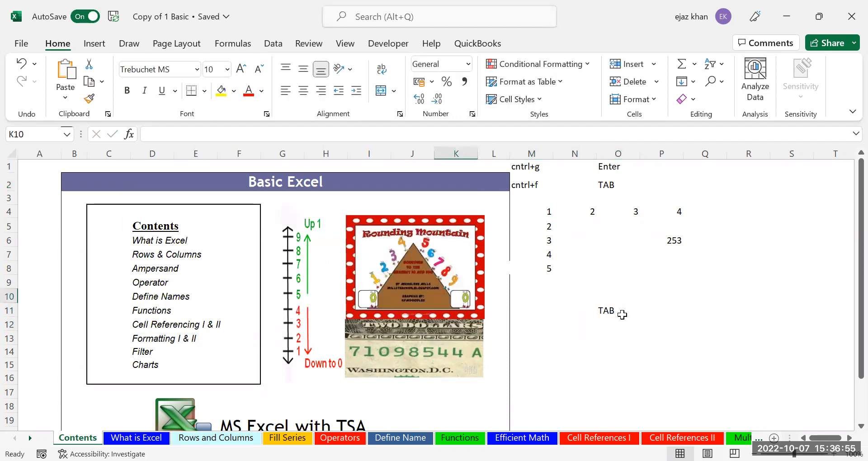
key("ctrl+f")
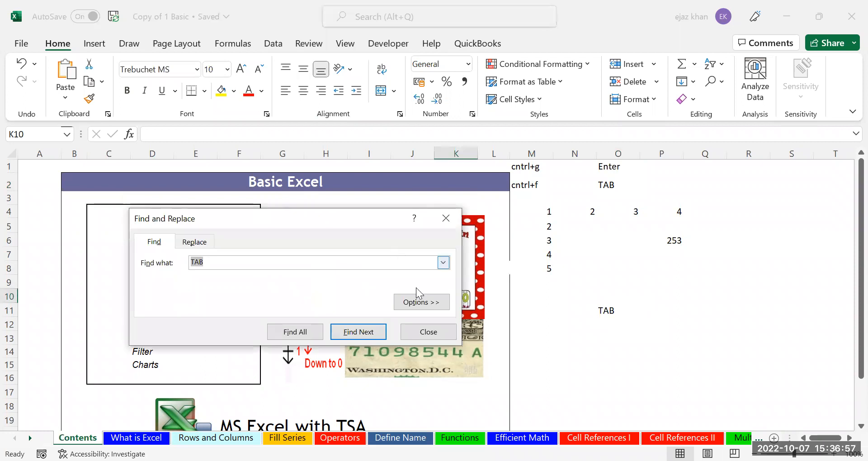
left_click(308, 335)
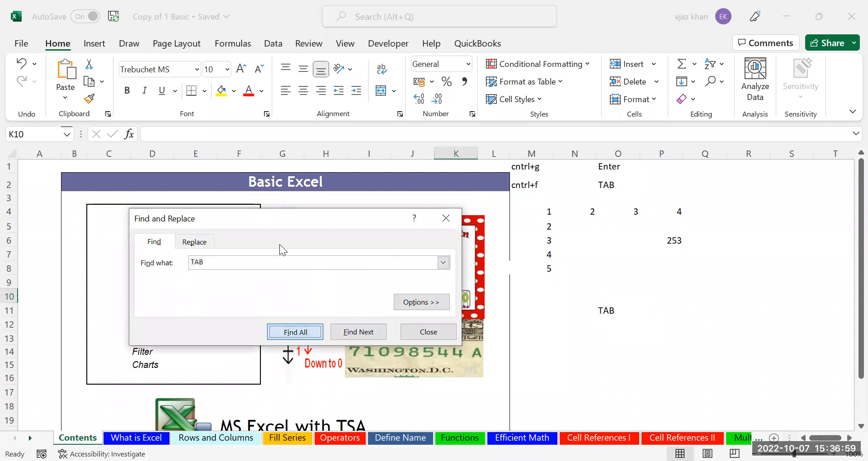
Move the Find dialog up and jump to the $O$11 match in the results
left_click_drag(273, 214, 292, 78)
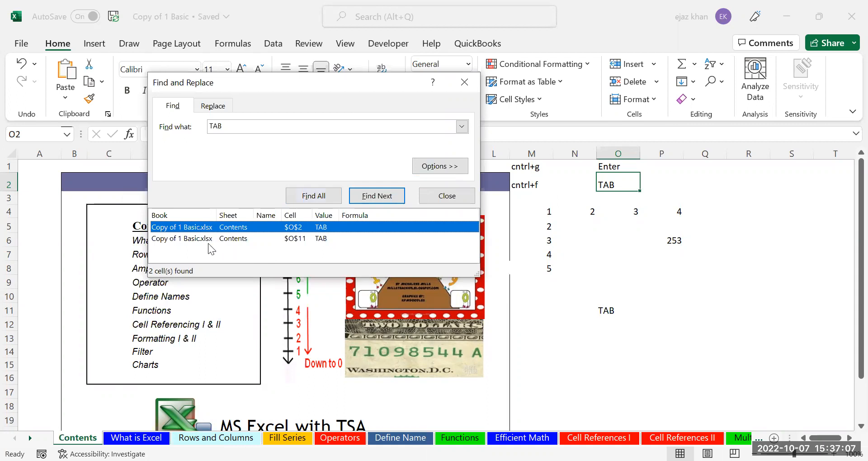
left_click(199, 240)
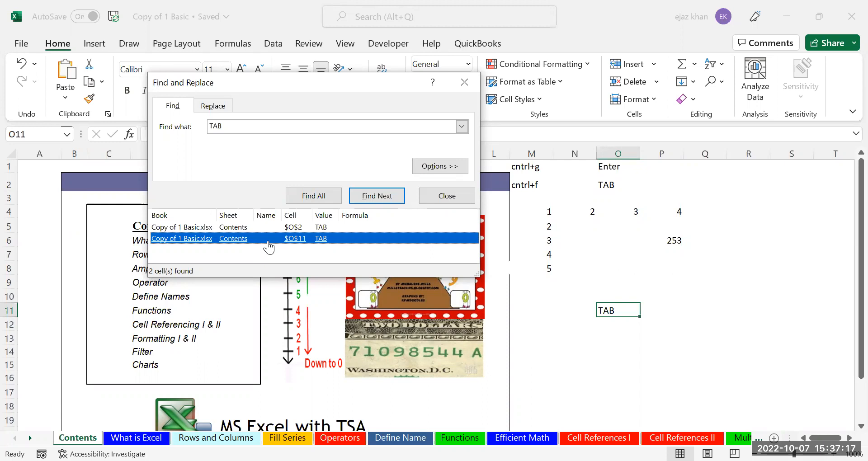
Replace all TAB entries with ENTER, dismiss the count message, and close Find and Replace
left_click(210, 108)
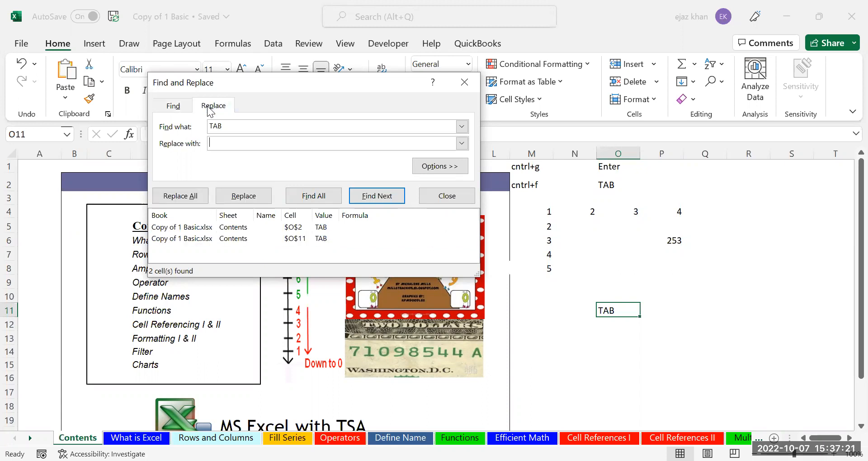
type("ENTER")
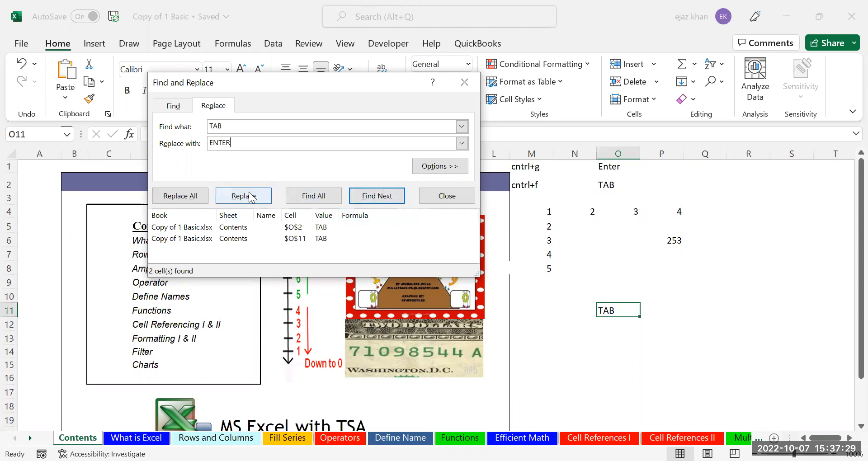
left_click(183, 198)
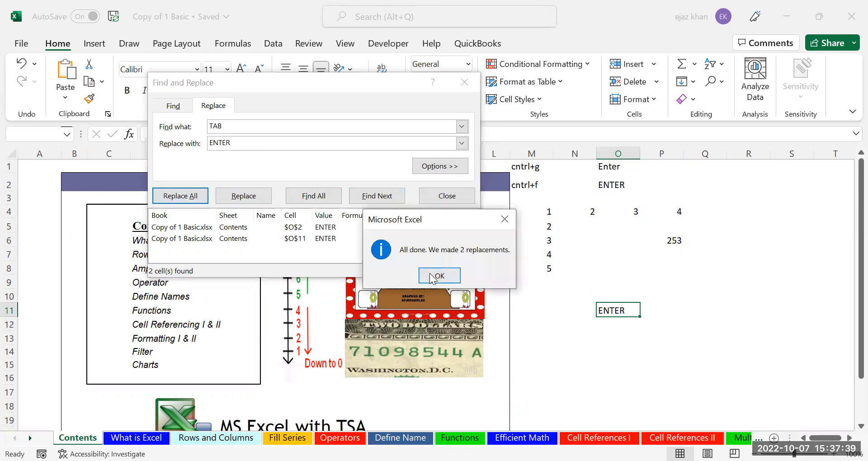
key("Return")
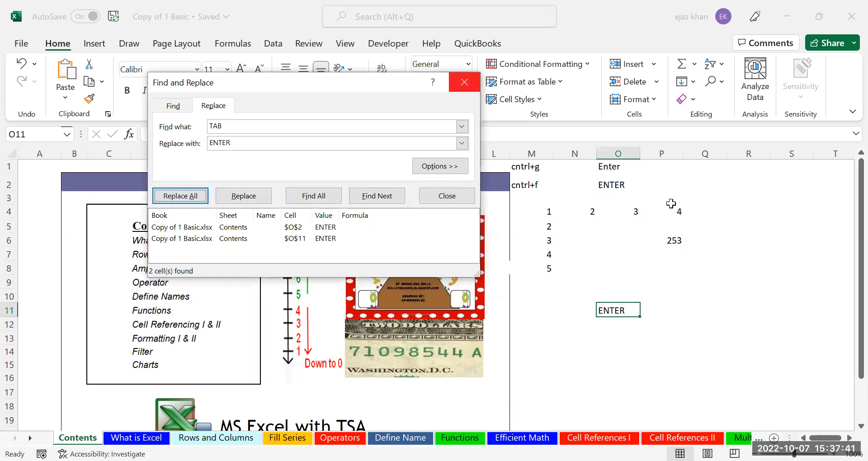
left_click(458, 76)
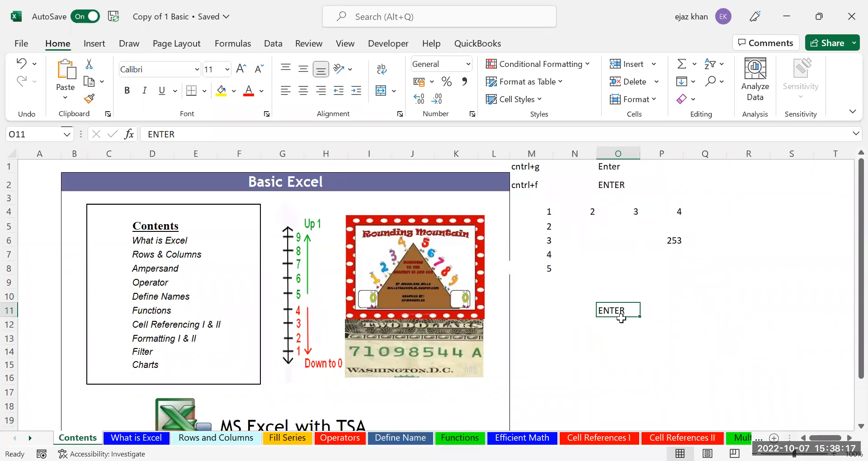
Enter ENTER in cell M11 and step between M11, N11 and O11 with the arrow keys
key("Left")
key("Left")
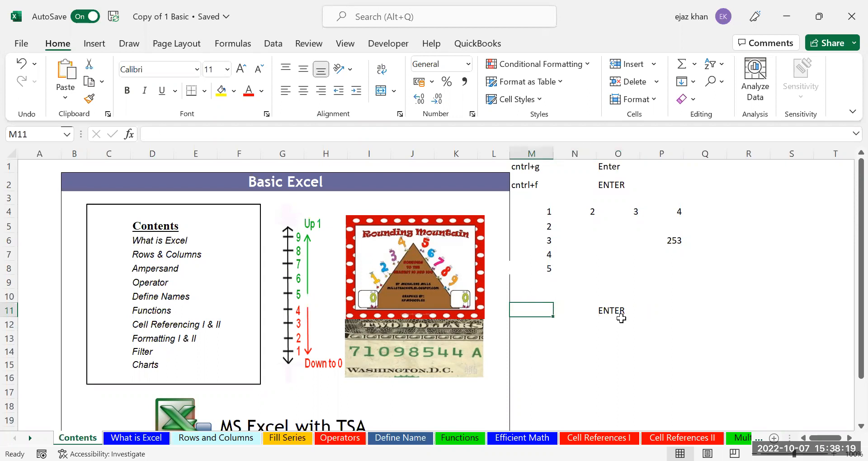
type("ENTER")
key("Tab")
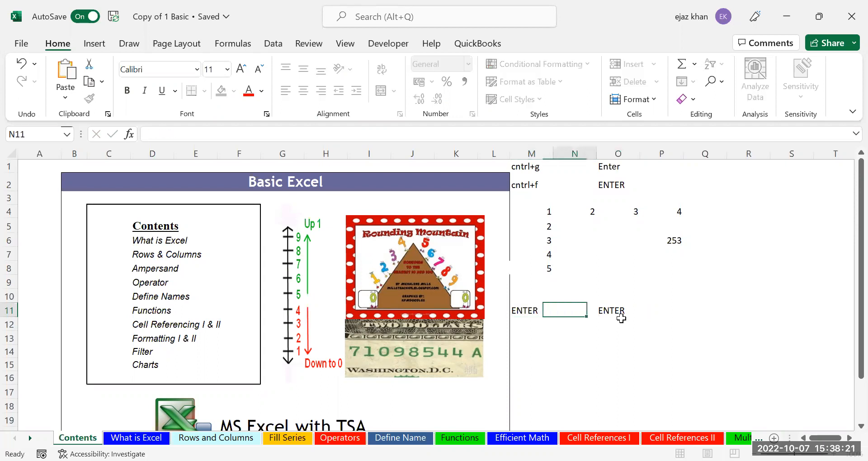
key("Left")
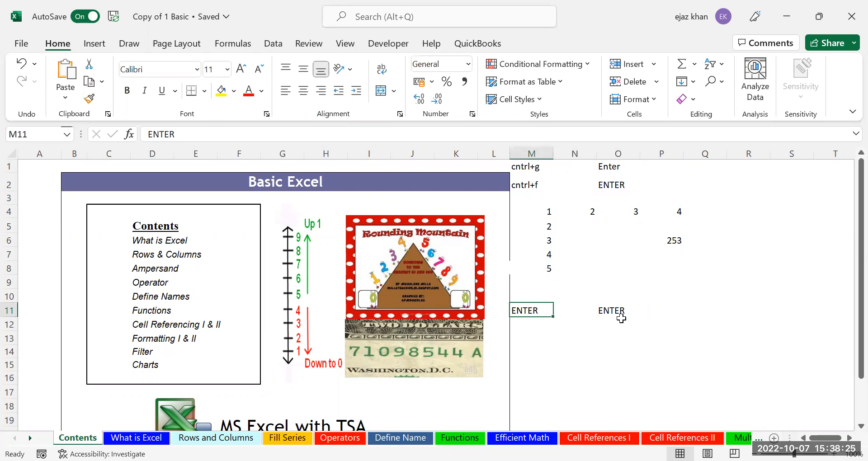
key("Right")
key("Right")
key("Left")
key("Left")
key("Right")
key("Right")
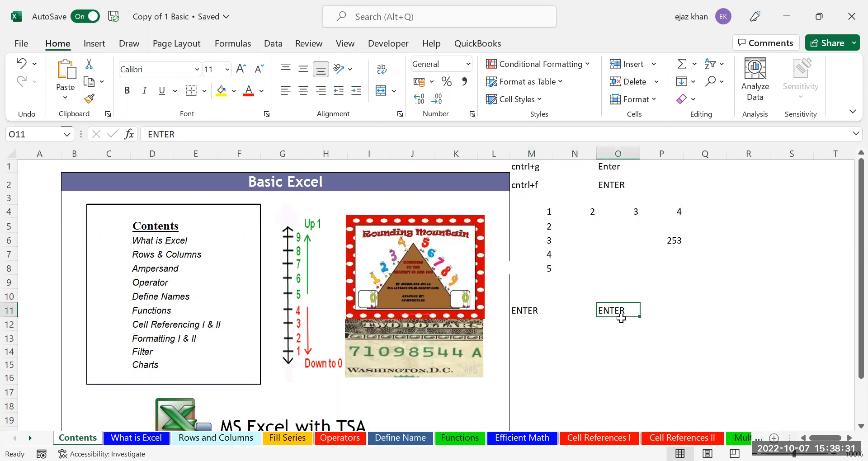
key("Left")
key("Left")
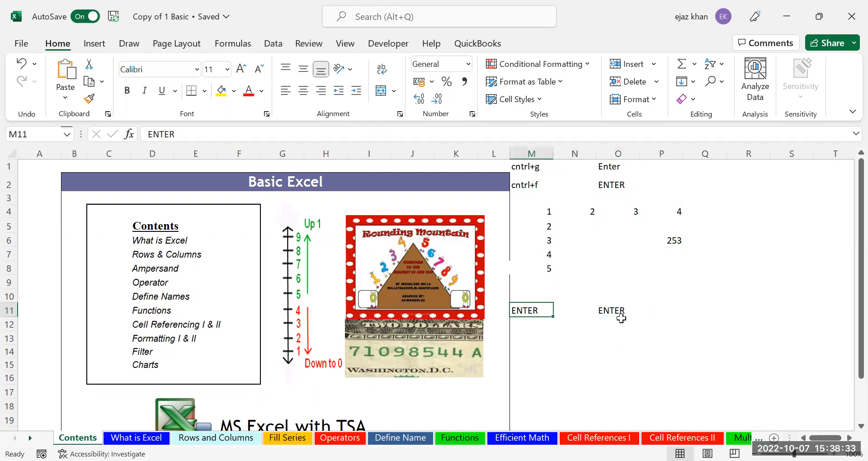
key("Right")
key("Right")
key("Left")
key("Left")
Jump back and forth between filled cells M11 and O11 with Ctrl+Left and Ctrl+Right
left_click(621, 318)
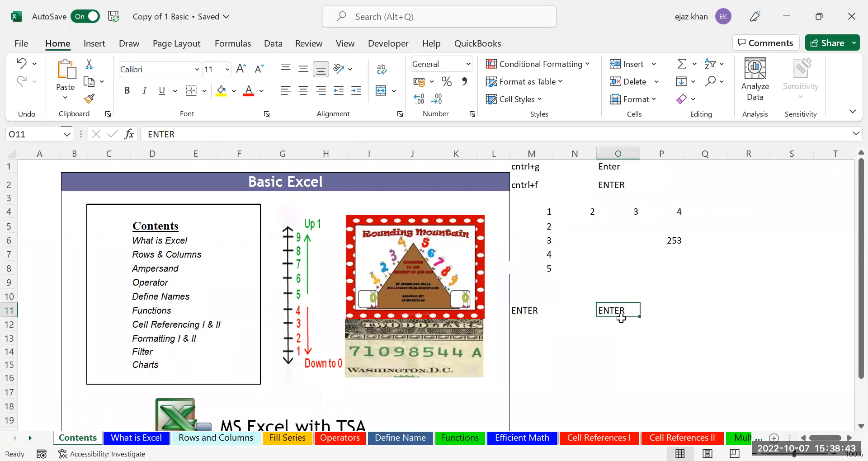
key("ctrl+Left")
key("ctrl+Right")
key("ctrl+Left")
key("ctrl+Right")
key("ctrl+Left")
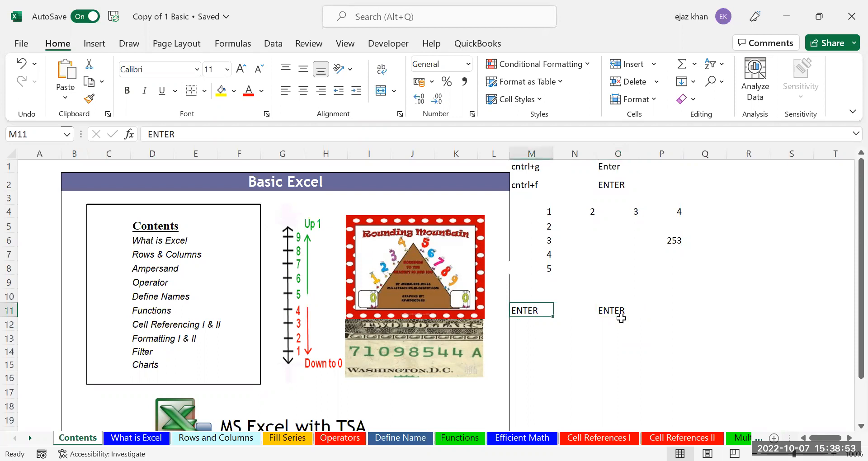
key("Right")
Cut ENTER from O11, paste it into S11, and Ctrl+Right to confirm it
key("Right")
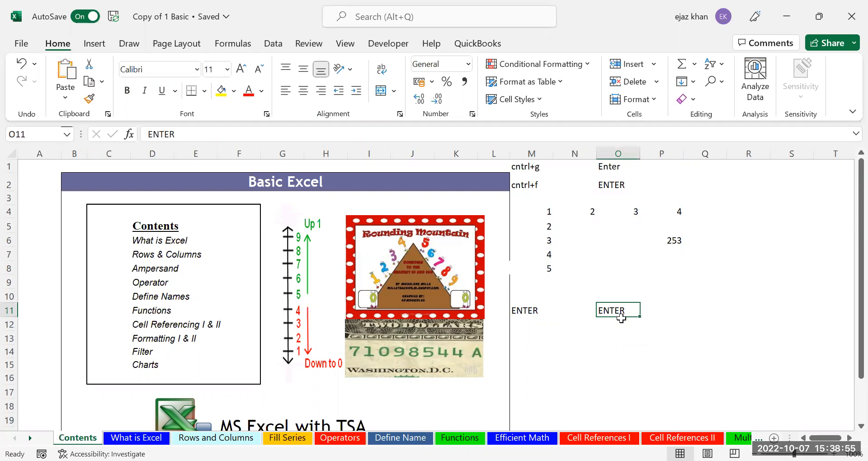
key("ctrl+x")
key("Right")
key("Right")
key("Right")
key("Right")
key("Return")
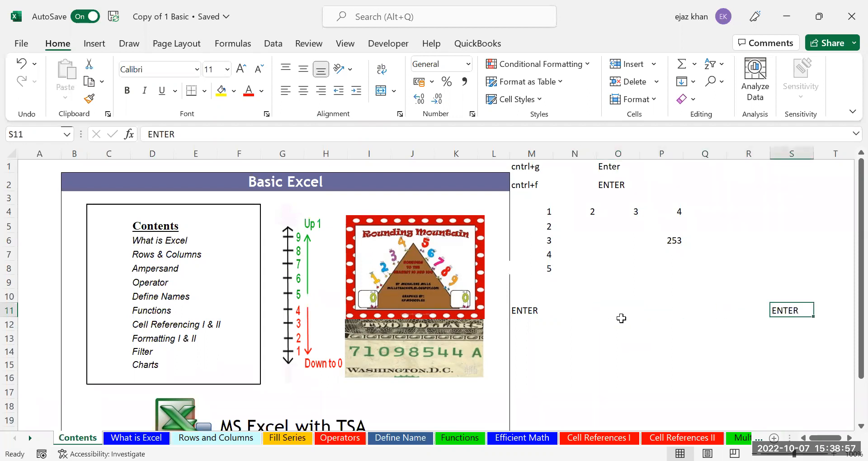
key("Left")
key("Left")
key("Left")
key("Left")
key("Left")
key("Left")
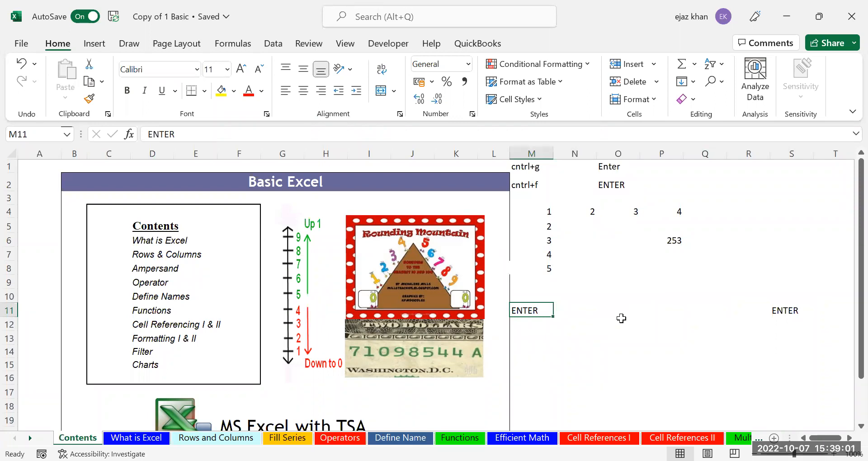
key("ctrl+Right")
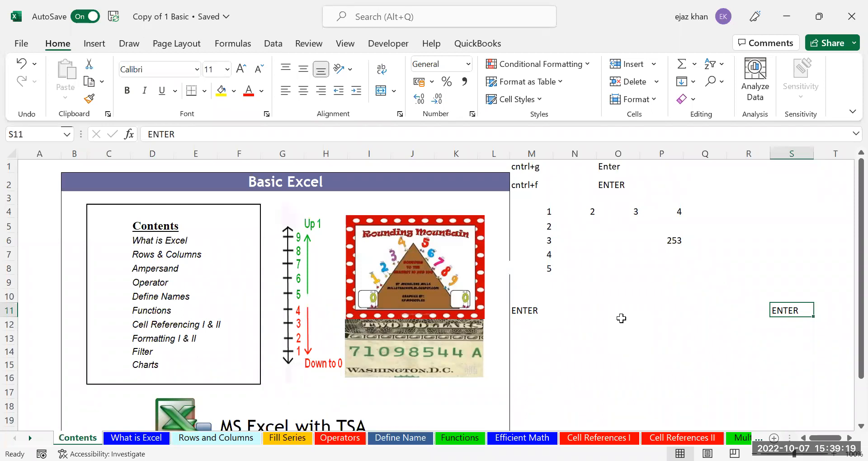
Jump to the last column XFD11, then work back left to the ENTER in S11
key("ctrl+Right")
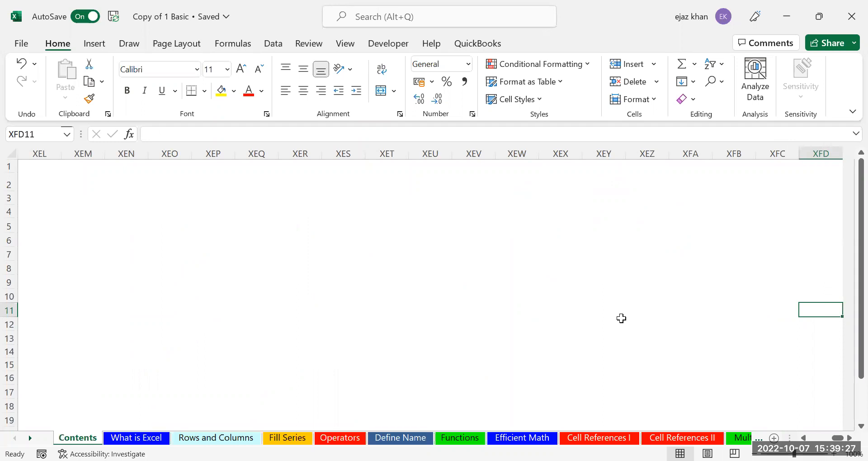
key("Left")
key("Left")
key("Left")
key("Left")
key("Left")
key("Left")
key("Left")
key("Left")
key("Left")
key("Left")
key("Left")
key("Left")
key("Left")
key("Left")
key("Left")
key("Left")
key("Left")
key("Left")
key("Left")
key("Left")
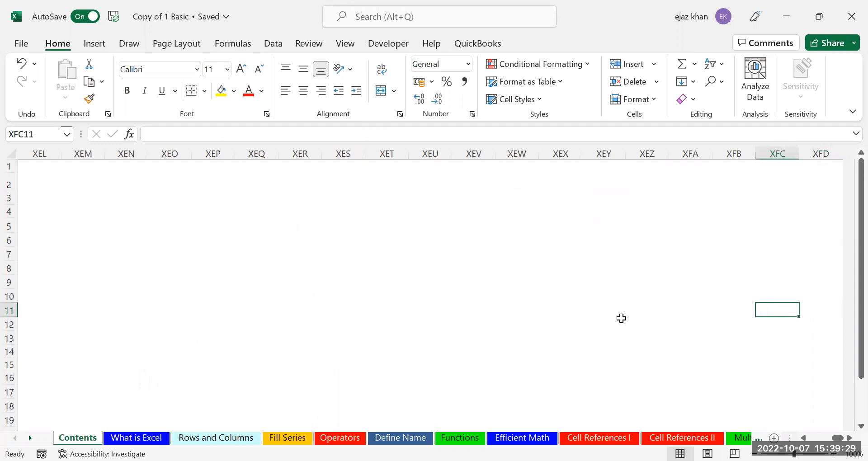
key("Left")
key("Left")
key("Left")
key("Left")
key("Left")
key("Left")
key("Left")
key("Left")
key("Left")
key("Left")
key("Left")
key("Left")
key("Left")
key("Left")
key("Left")
key("Left")
key("Left")
key("Left")
key("Left")
key("Left")
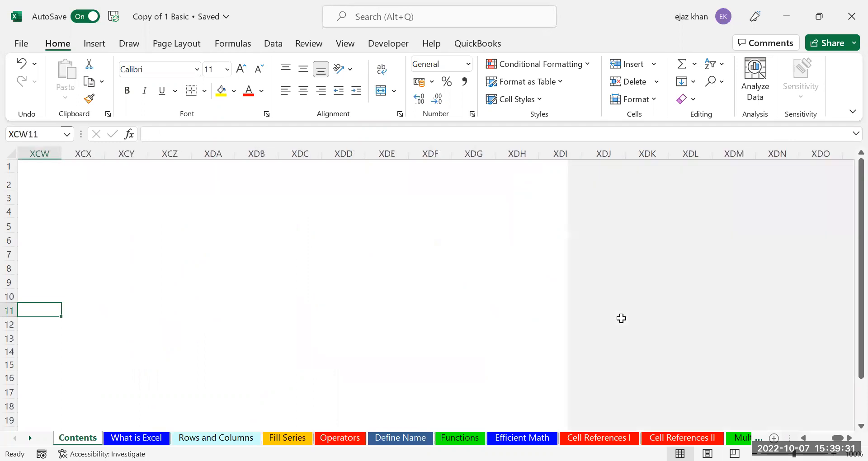
key("Left")
key("Left")
key("Left")
key("Left")
key("Left")
key("Left")
key("Left")
key("Left")
key("Left")
key("Left")
key("Left")
key("Left")
key("Left")
key("Left")
key("Left")
key("Left")
key("Left")
key("Left")
key("Left")
key("Left")
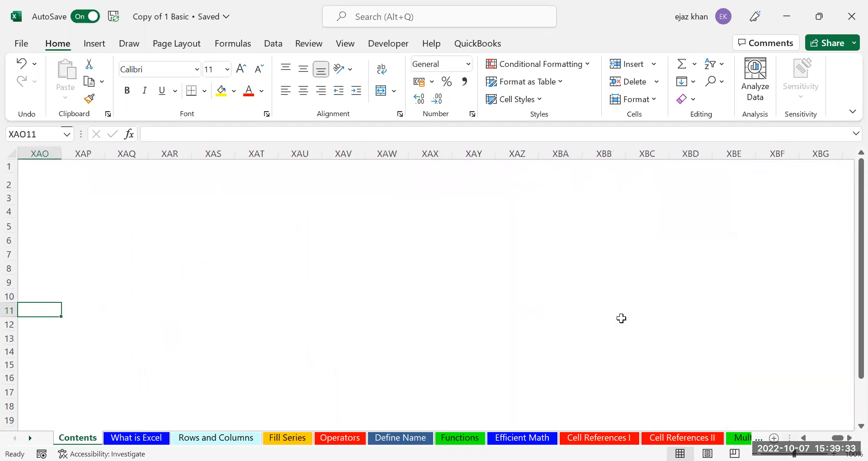
key("Left")
key("Left")
key("Left")
key("Left")
key("Left")
key("Left")
key("Left")
key("Left")
key("Left")
key("Left")
key("Left")
key("Left")
key("Left")
key("Left")
key("Left")
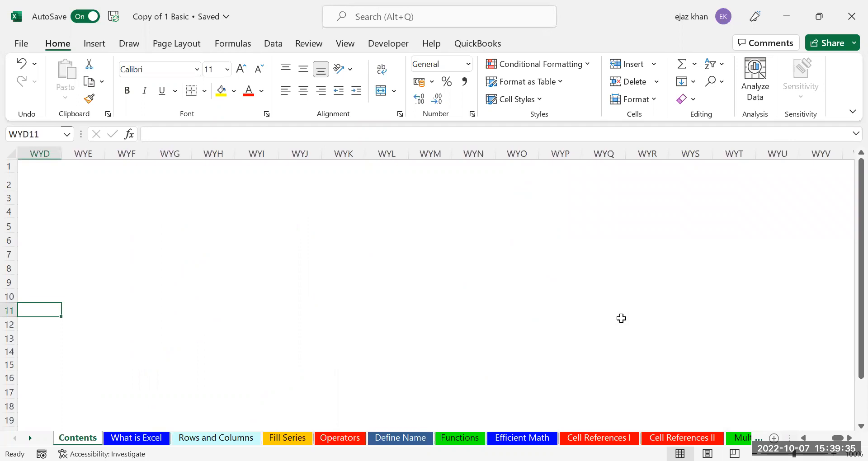
key("Left")
key("Left")
key("Left")
key("Left")
key("Left")
key("Left")
key("Left")
key("Left")
key("Left")
key("Left")
key("Left")
key("Left")
key("Left")
key("Left")
key("Left")
key("Left")
key("Left")
key("Left")
key("Left")
key("Left")
key("Left")
key("Left")
key("Left")
key("Left")
key("Left")
key("Left")
key("Left")
key("Left")
key("Left")
key("Left")
key("Left")
key("Left")
key("Left")
key("Left")
key("Left")
key("Left")
key("Left")
key("Left")
key("Left")
key("Left")
key("Left")
key("Left")
key("Left")
key("Left")
key("Left")
key("Left")
key("Left")
key("Left")
key("Left")
key("Left")
key("Left")
key("Left")
key("Left")
key("Left")
key("Left")
key("Left")
key("Left")
key("Left")
key("Left")
key("Left")
key("Left")
key("Left")
key("Left")
key("Left")
key("Left")
key("Left")
key("Left")
key("Left")
key("Left")
key("Left")
key("Left")
key("Left")
key("Left")
key("Left")
key("Left")
key("Left")
key("Left")
key("Left")
key("Left")
key("Left")
key("Left")
key("Left")
key("Left")
key("Left")
key("Left")
key("Left")
key("Left")
key("Left")
key("Left")
key("Left")
key("Left")
key("Left")
key("Left")
key("Left")
key("Left")
key("Left")
key("Left")
key("Left")
key("Left")
key("Left")
key("Left")
key("Left")
key("Left")
key("Left")
key("Left")
key("Left")
key("Left")
key("Left")
key("Left")
key("Left")
key("Left")
key("Left")
key("Left")
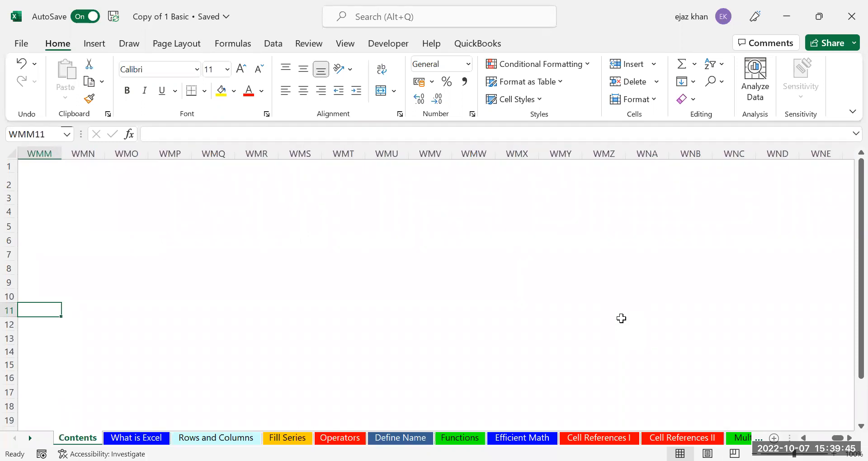
key("Left")
key("Left")
key("Left")
key("Left")
key("Left")
key("Left")
key("Left")
key("Left")
key("Left")
key("Left")
key("Left")
key("Left")
key("Left")
key("Left")
key("Left")
key("Left")
key("Left")
key("Left")
key("Left")
key("Left")
key("Left")
key("Left")
key("Left")
key("Left")
key("Left")
key("Left")
key("Left")
key("Left")
key("Left")
key("Left")
key("Left")
key("Left")
key("Left")
key("Left")
key("Left")
key("Left")
key("Left")
key("Left")
key("Left")
key("Left")
key("Left")
key("Left")
key("Left")
key("Left")
key("Left")
key("Left")
key("Left")
key("Left")
key("Left")
key("Left")
key("Left")
key("Left")
key("Left")
key("Left")
key("Left")
key("Left")
key("Left")
key("Left")
key("Left")
key("Left")
key("Left")
key("Left")
key("Left")
key("Left")
key("Left")
key("Left")
key("Left")
key("Left")
key("Left")
key("Left")
key("Left")
key("Left")
key("Left")
key("Left")
key("Left")
key("Left")
key("Left")
key("Left")
key("Left")
key("Left")
key("Left")
key("Left")
key("Left")
key("Left")
key("Left")
key("Left")
key("Left")
key("Left")
key("Left")
key("Left")
key("Left")
key("Left")
key("Left")
key("Left")
key("Left")
key("Left")
key("Left")
key("Left")
key("Left")
key("Left")
key("Left")
key("Left")
key("Left")
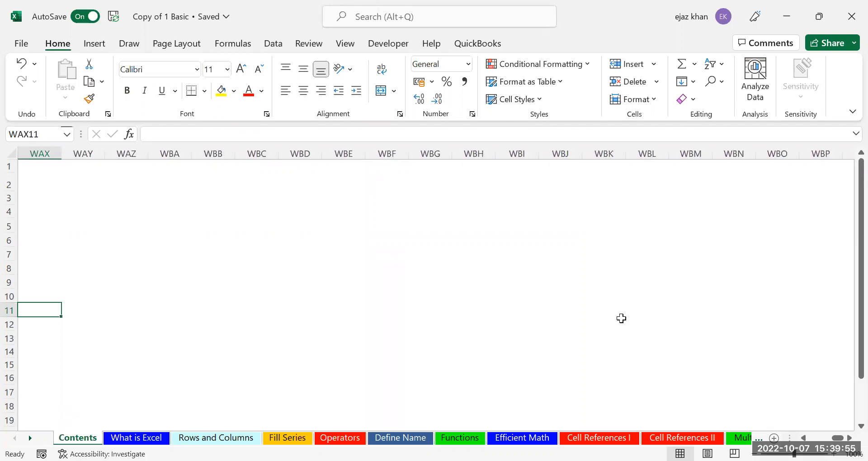
key("ctrl+Left")
key("ctrl+Left")
key("ctrl+Left")
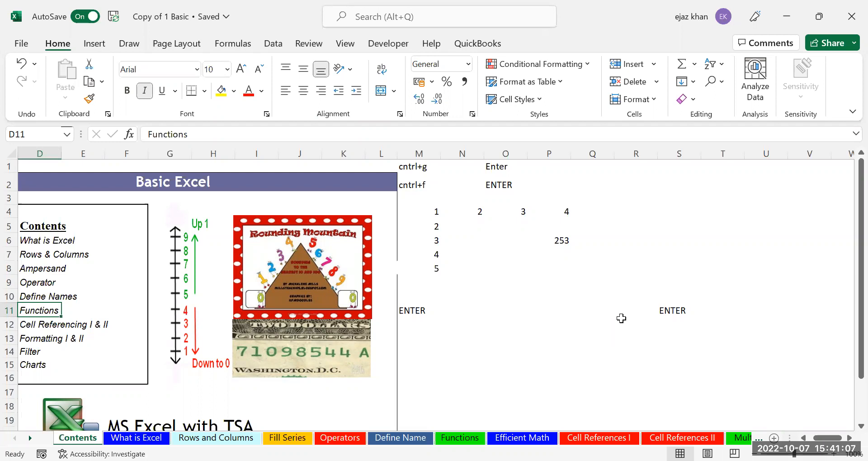
key("Left")
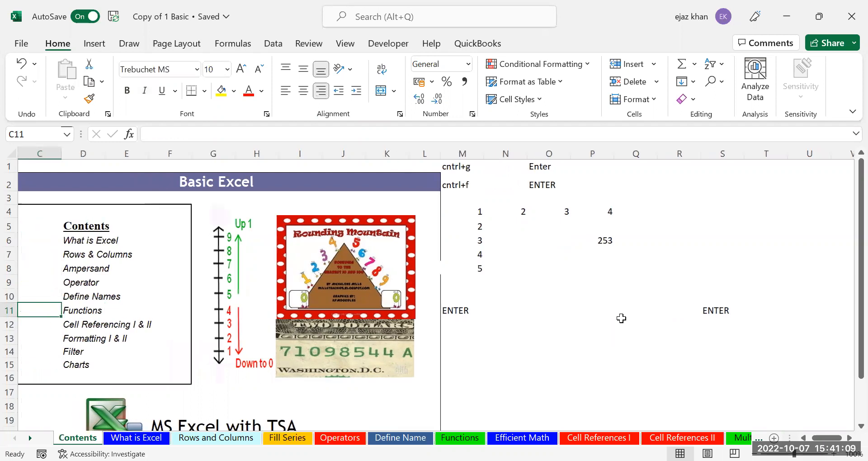
left_click(456, 310)
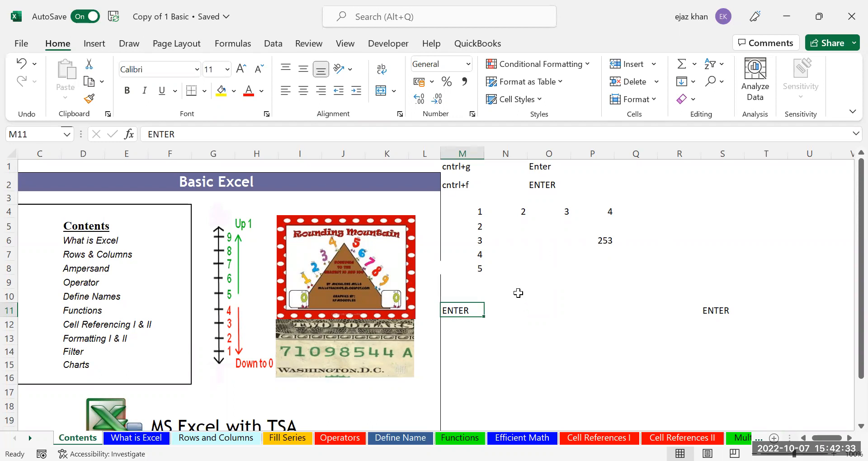
Drag-select blocks such as N10:Q16, N10:S18 and N9:S18, then return to N9
left_click(518, 293)
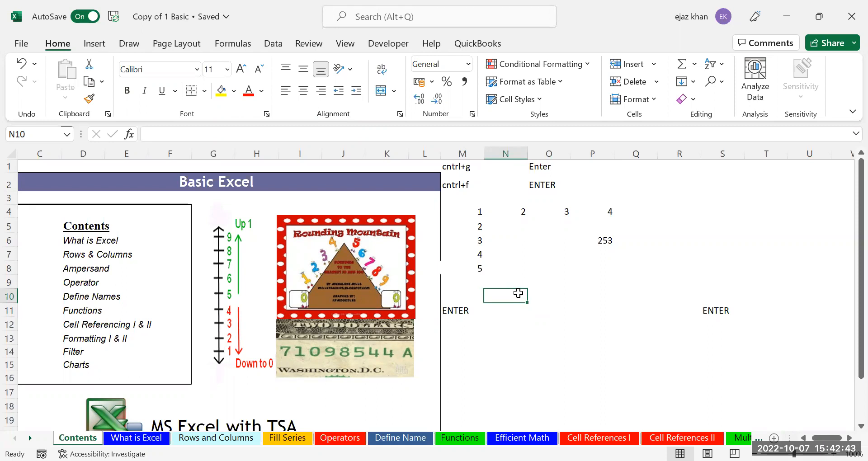
mouse_move(518, 293)
left_mouse_down()
mouse_move(651, 383)
mouse_move(765, 405)
mouse_move(581, 304)
mouse_move(517, 280)
mouse_move(518, 299)
left_mouse_up()
mouse_move(507, 295)
left_mouse_down()
mouse_move(604, 360)
mouse_move(688, 397)
mouse_move(739, 400)
left_mouse_up()
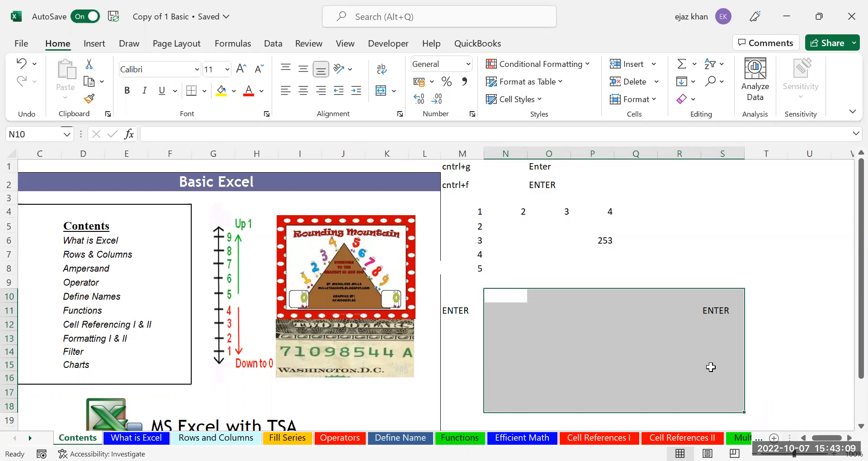
left_click(545, 243)
left_click_drag(525, 286, 715, 401)
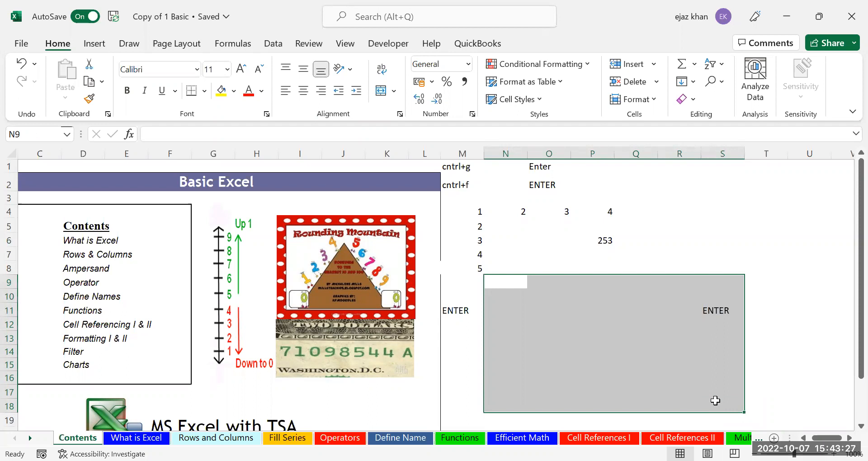
left_click(520, 285)
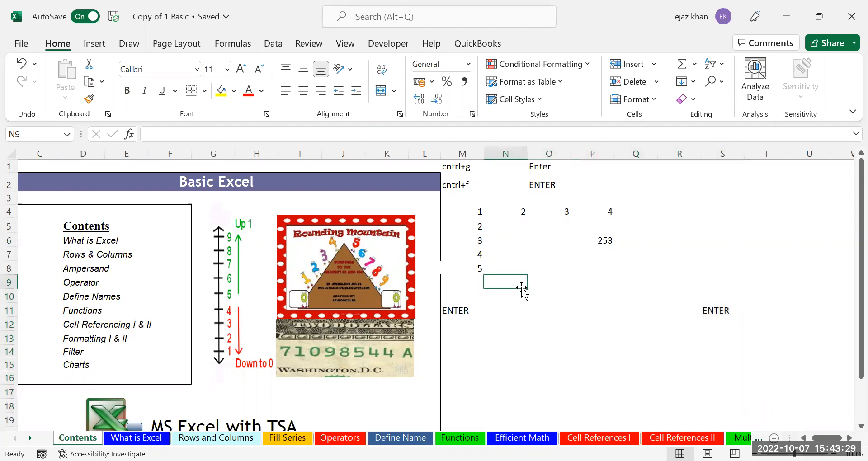
Move the active cell around N9, then extend a selection to N9:S18 with Shift+arrows
key("Right")
key("Right")
key("Right")
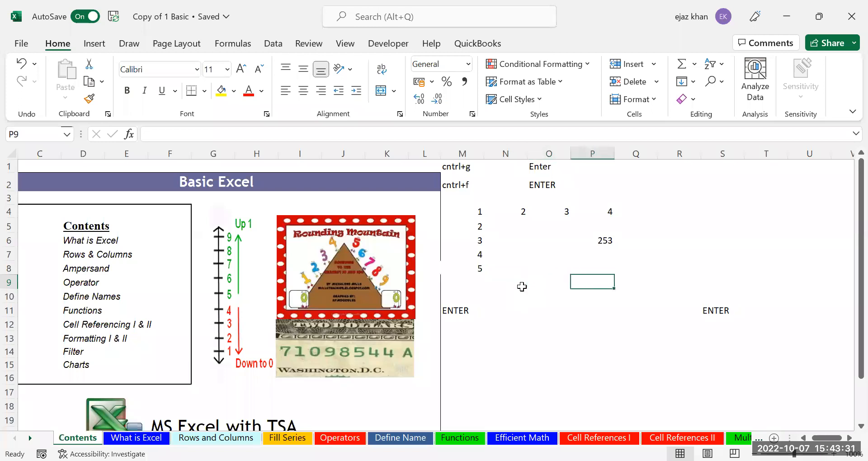
key("Left")
key("Left")
key("Left")
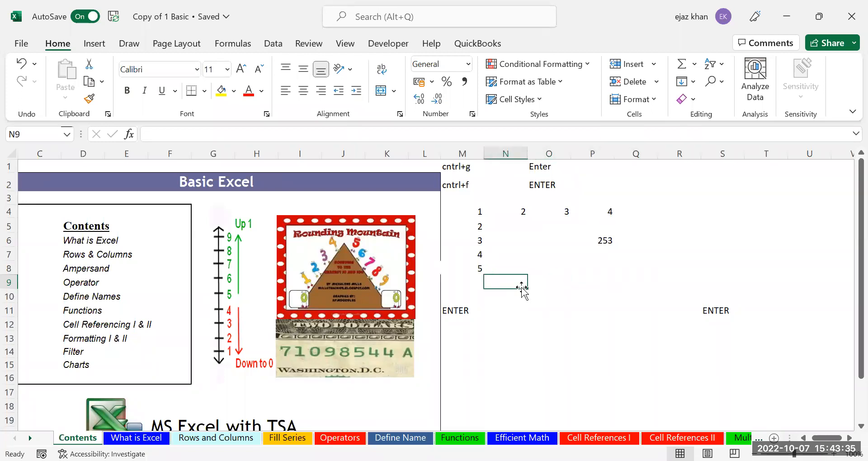
key("Right")
key("Left")
key("Down")
key("Down")
key("Right")
key("Right")
key("Right")
key("Up")
key("Up")
key("Left")
key("Left")
key("Left")
key("Left")
key("Right")
key("shift+Right")
key("shift+Right")
key("shift+Right")
key("shift+Right")
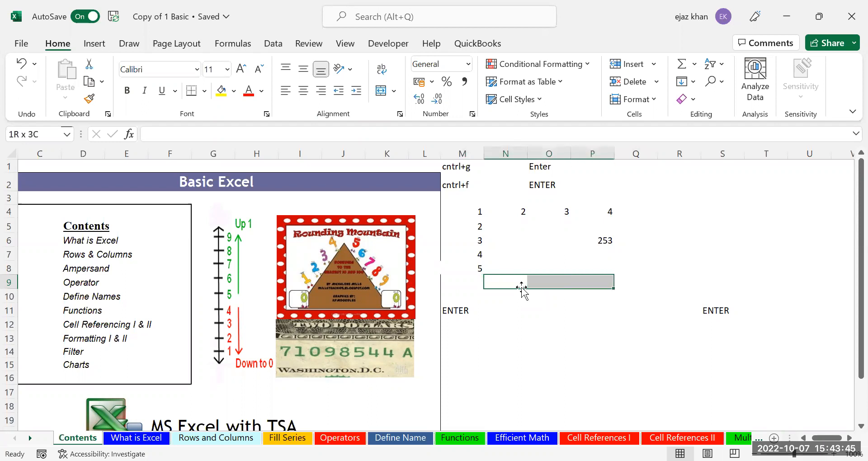
key("shift+Down")
key("shift+Down")
key("shift+Down")
key("shift+Down")
key("shift+Down")
key("shift+Down")
key("shift+Down")
key("shift+Down")
key("shift+Down")
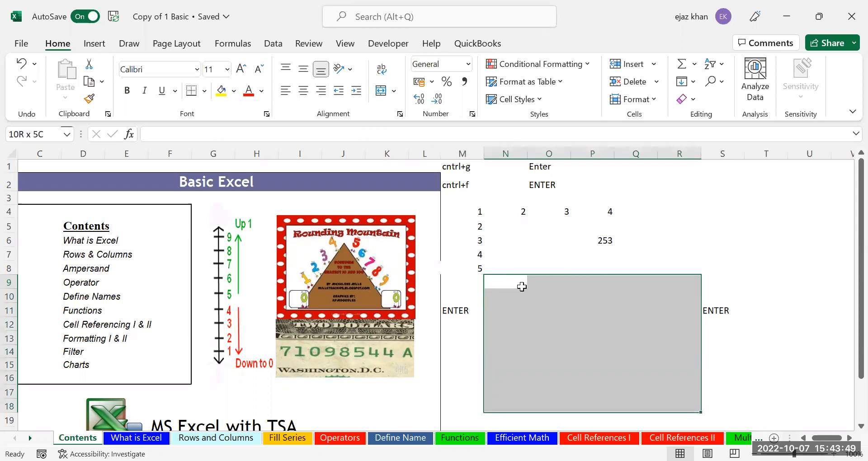
key("shift+Right")
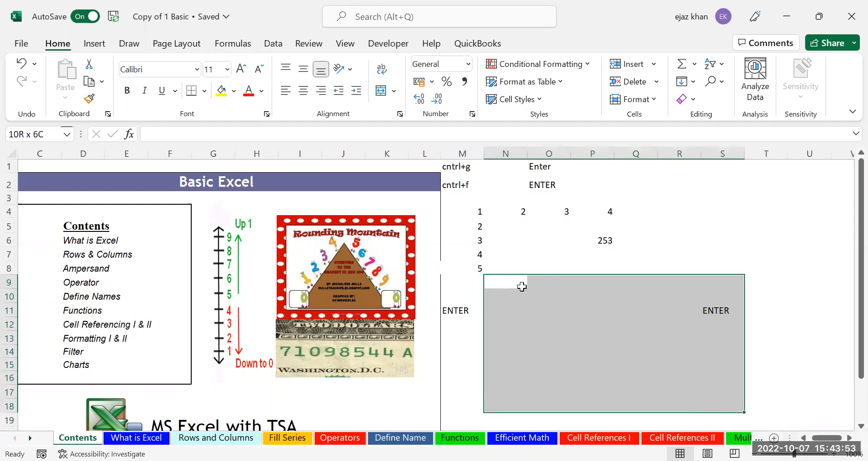
Move the active cell to O10 and Shift+arrow-select the block O10:T17
key("Left")
key("Right")
key("Right")
key("Right")
key("Right")
key("Right")
key("Down")
key("Down")
key("Down")
key("Down")
key("Down")
key("Left")
key("Left")
key("Left")
key("Up")
key("Up")
key("Up")
key("Up")
key("Up")
key("Up")
key("Up")
key("Right")
key("Right")
key("Down")
key("Down")
key("Down")
key("Down")
key("Down")
key("Down")
key("Down")
key("Left")
key("Up")
key("Up")
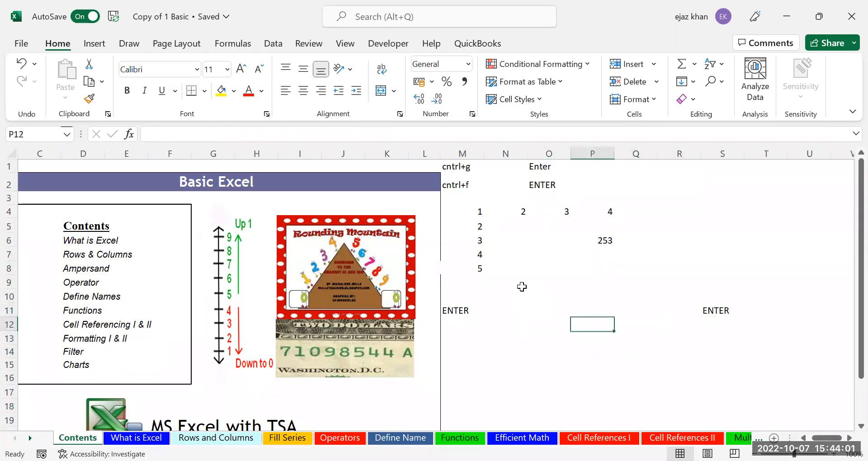
key("Up")
key("Left")
key("Up")
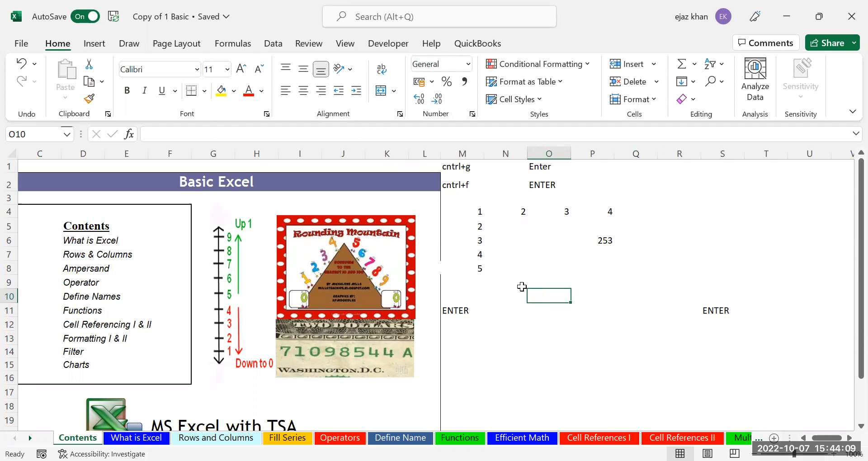
key("shift+Right")
key("shift+Right")
key("shift+Right")
key("shift+Right")
key("shift+Right")
key("shift+Down")
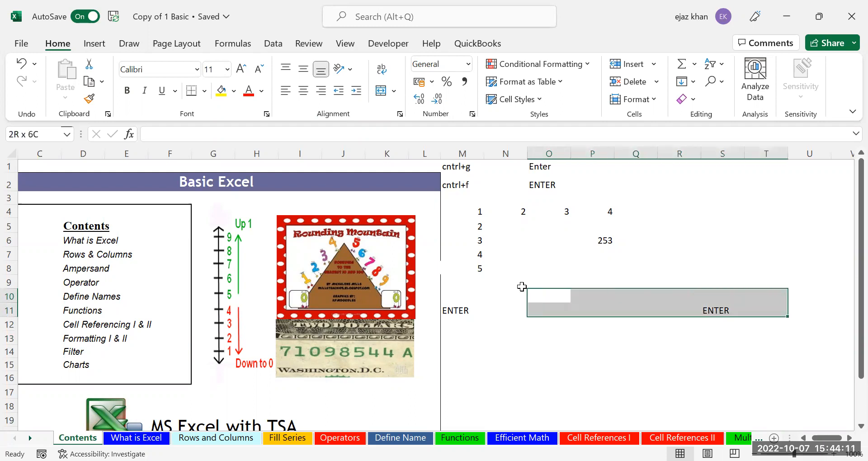
key("shift+Down")
key("shift+Down")
key("shift+Down")
key("shift+Down")
key("shift+Down")
key("shift+Down")
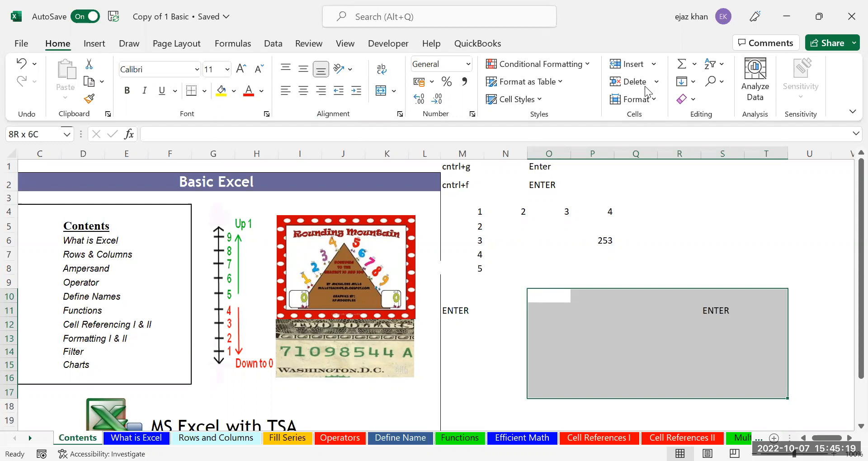
left_click(615, 264)
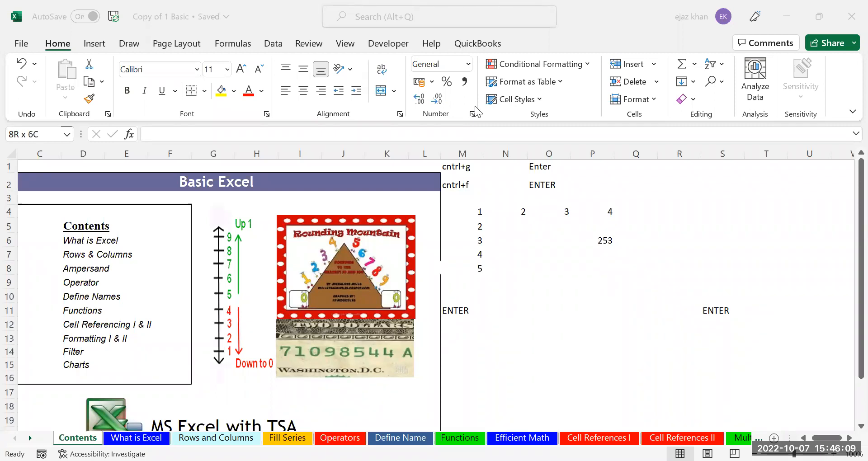
Enter 1 in cell N13 and A in cell N14
left_click(520, 336)
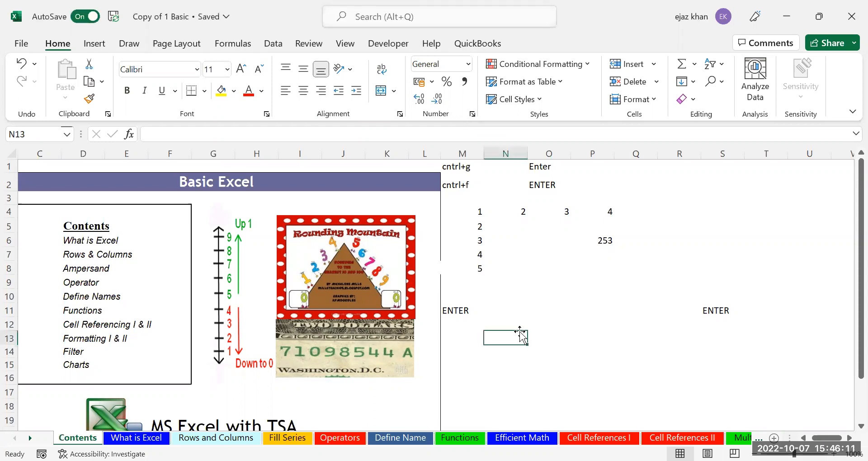
type("1")
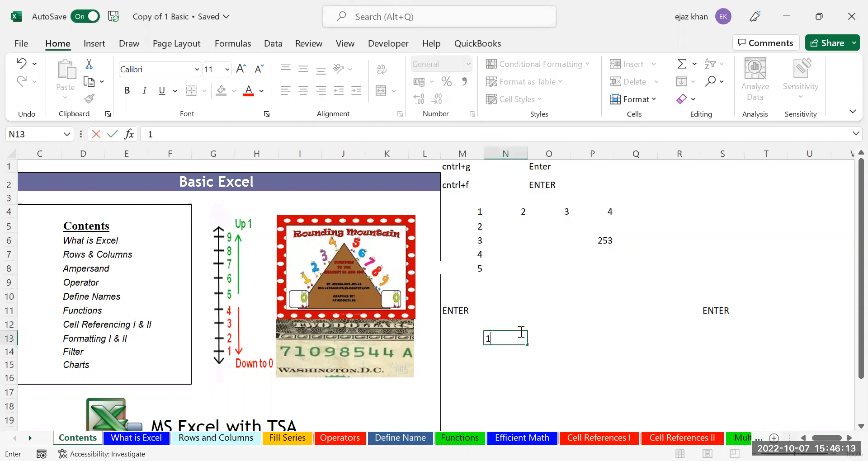
key("Return")
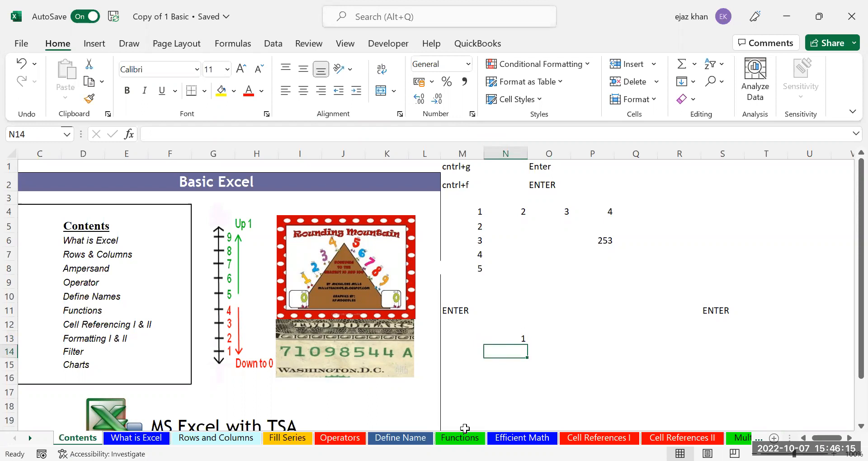
type("A")
key("Return")
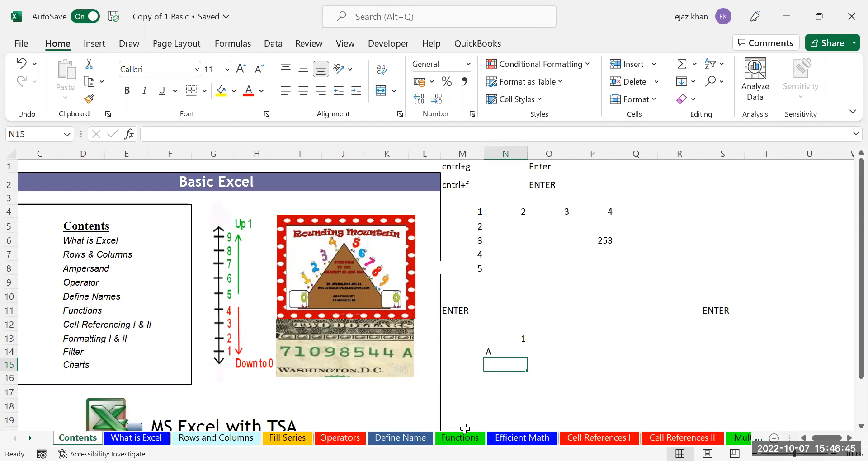
Try typing =, + and - in N15, then cancel the entry with Esc
type("=")
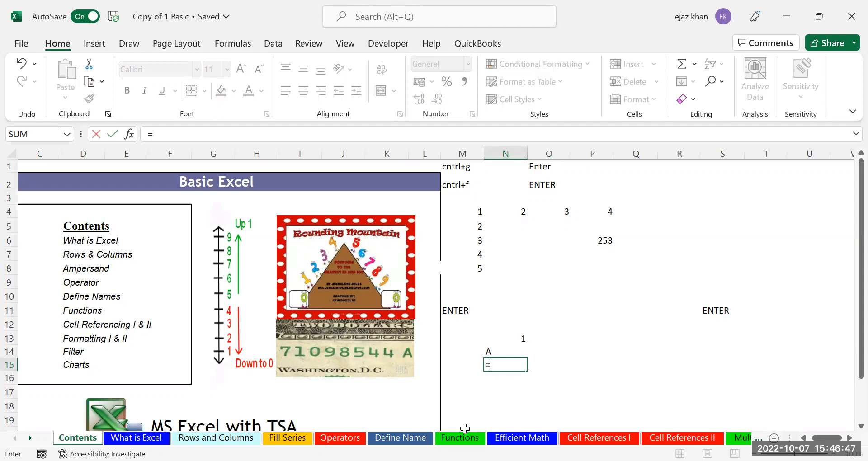
key("BackSpace")
type("+")
key("BackSpace")
type("_")
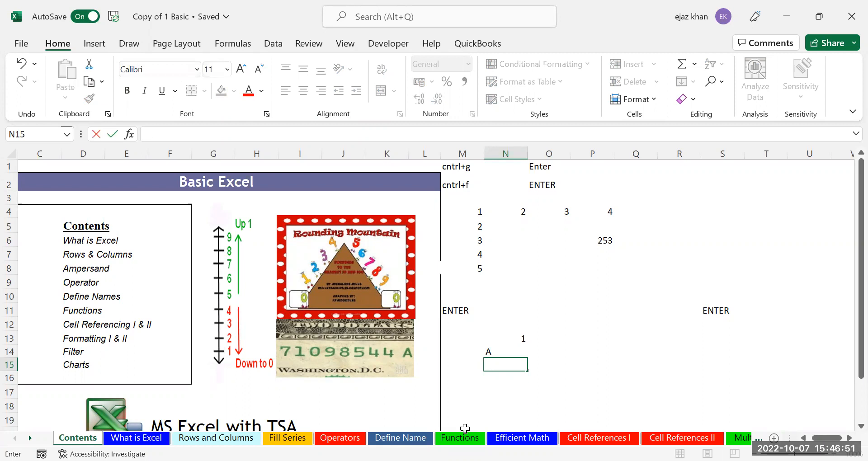
type("-")
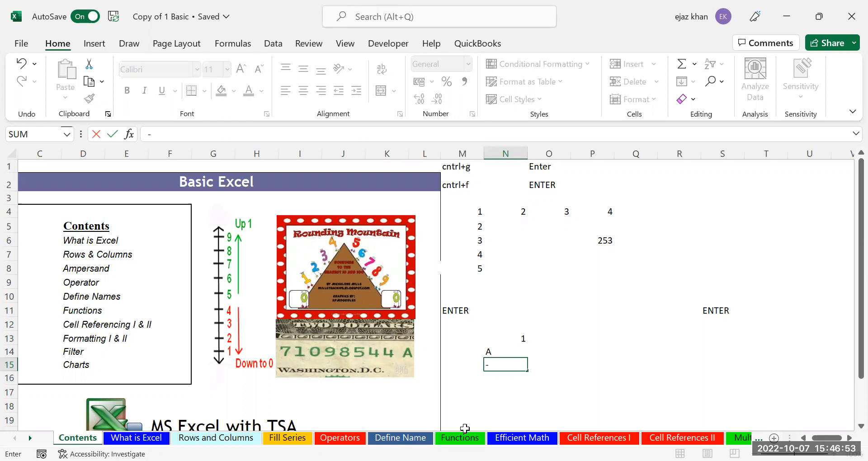
key("Escape")
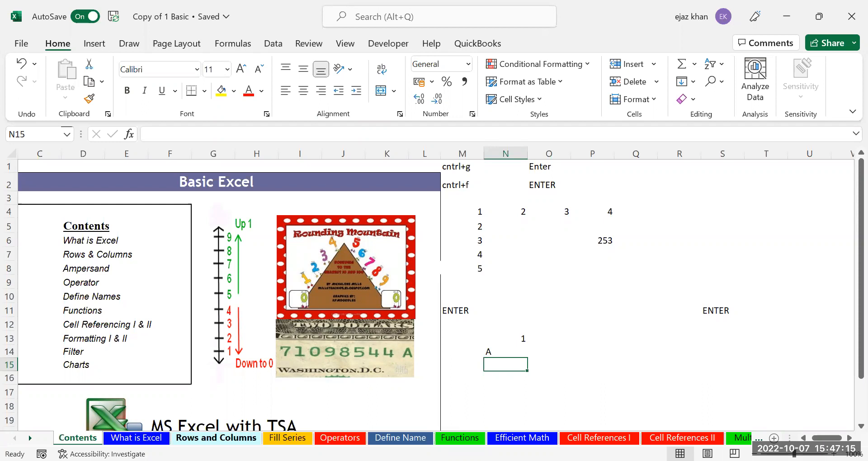
left_click(216, 438)
On the Fill Series sheet, delete Year02 through Year13 from A2:A13
left_click(288, 437)
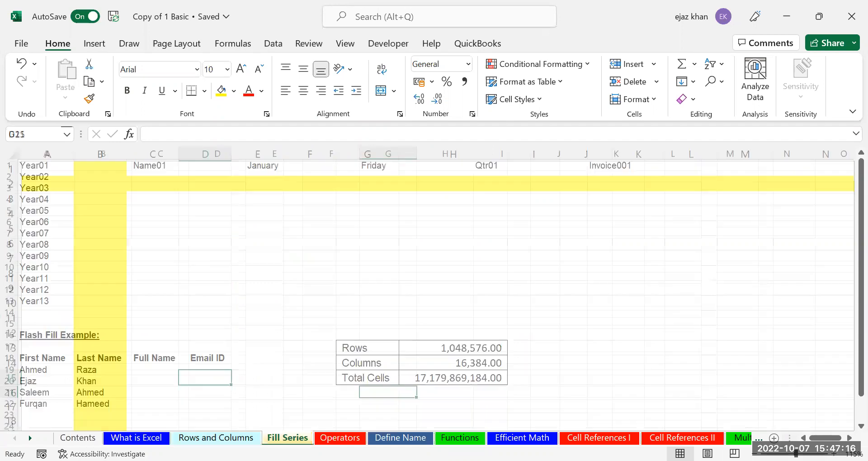
left_click(90, 202)
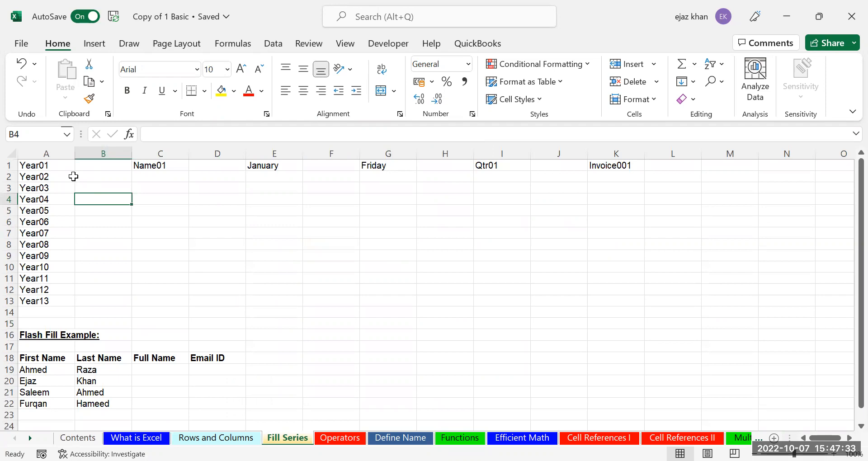
left_click_drag(51, 177, 36, 304)
key("Delete")
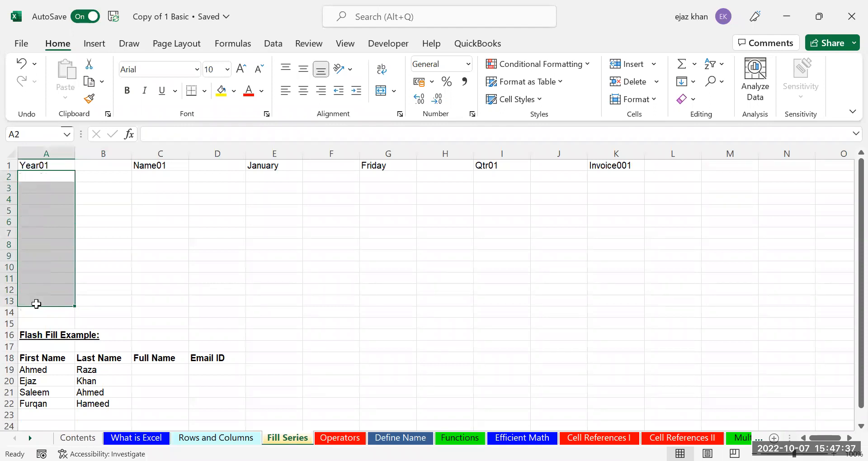
left_click(121, 168)
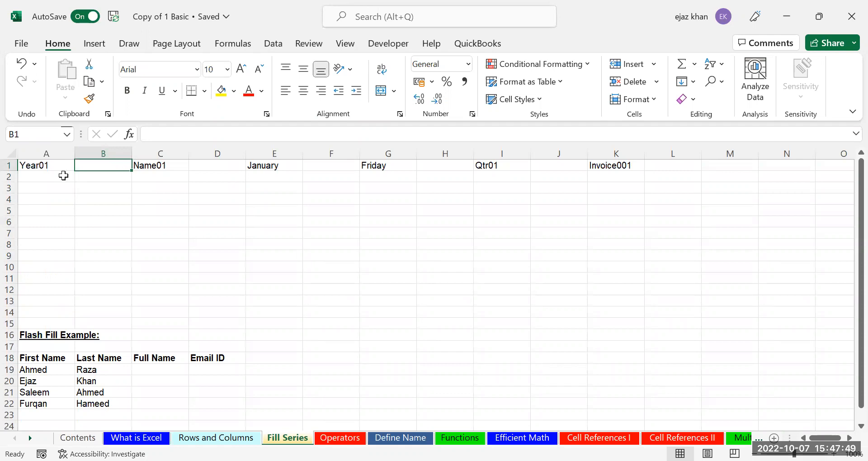
Type Year02 into A2 below Year01, then select A1:A2
left_click(34, 168)
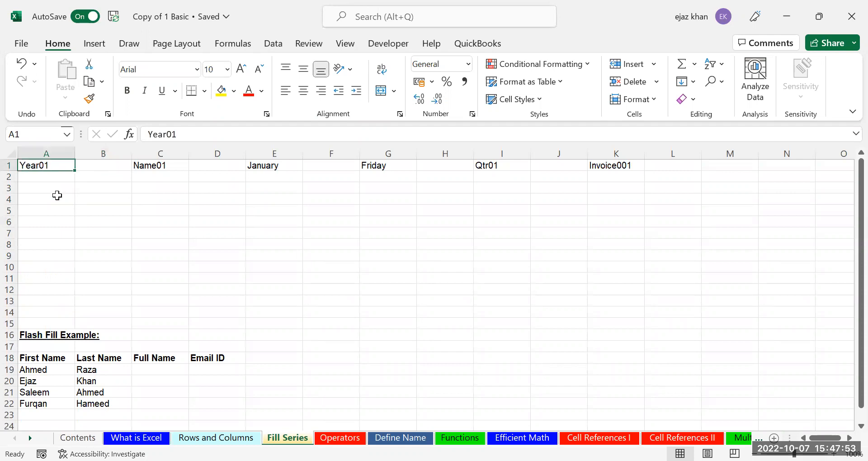
left_click(54, 180)
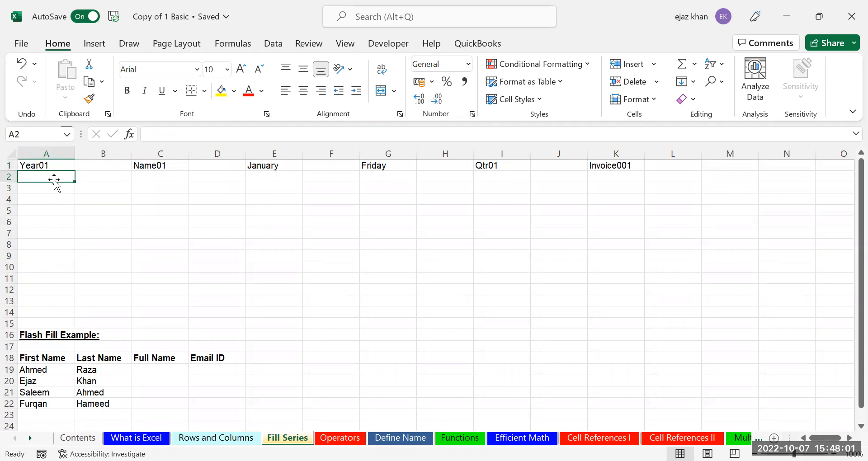
type("Year 0")
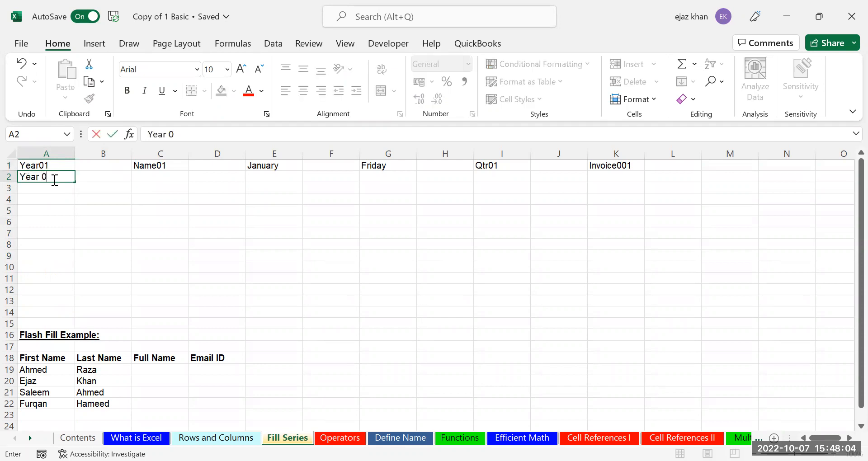
key("BackSpace")
type("02")
key("Return")
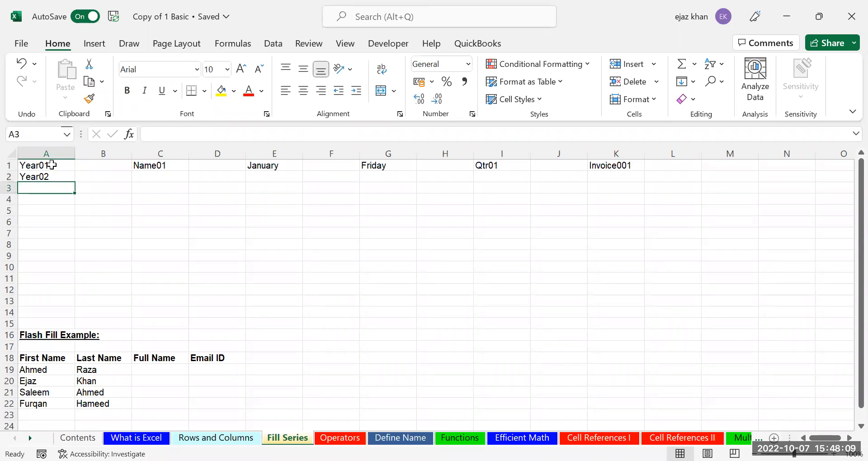
left_click(52, 165)
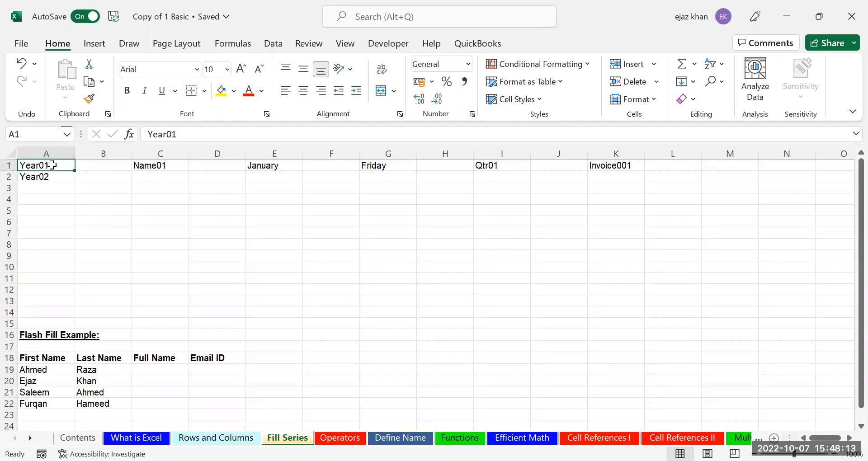
key("shift+Down")
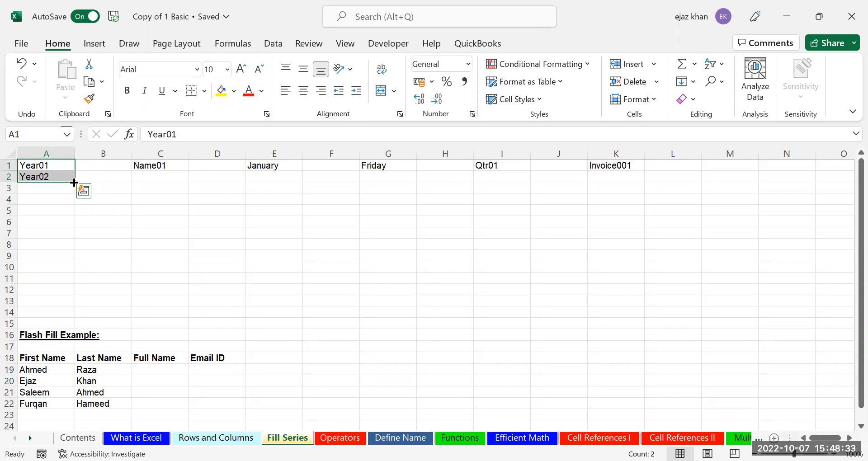
Fill the year series down to Year11, then type February in E2 under January
left_click_drag(74, 183, 74, 182)
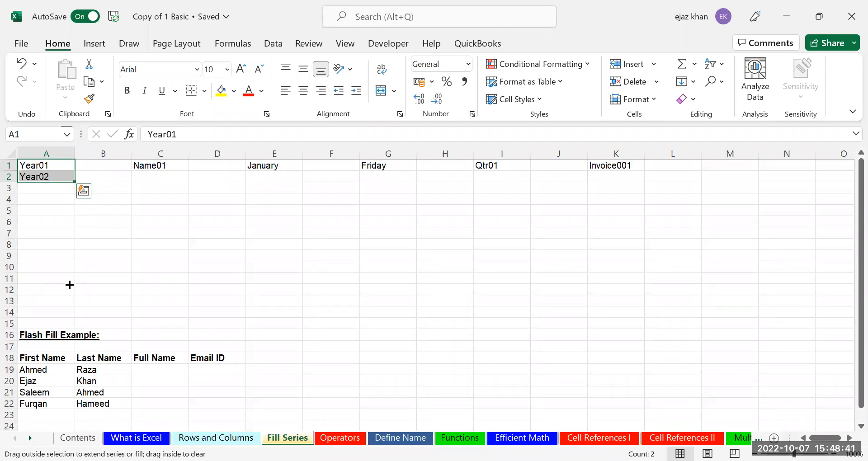
left_click_drag(70, 284, 70, 282)
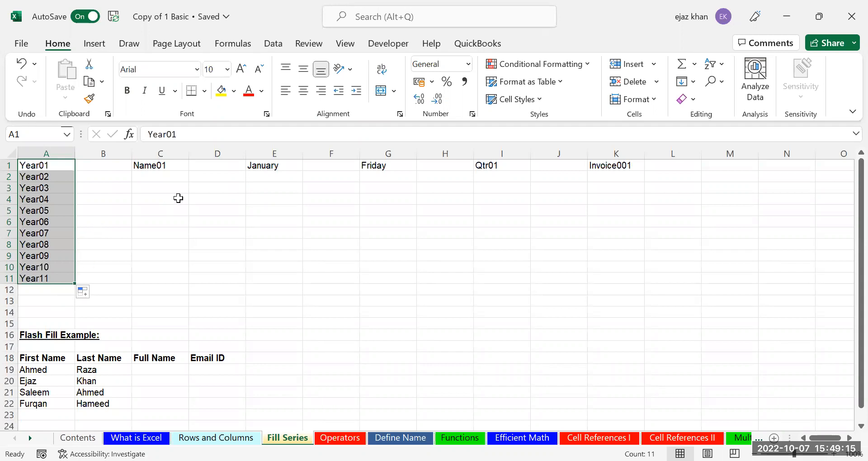
left_click(296, 165)
left_click(286, 179)
type("February")
Add February below January and auto-fill column E with months through October in row 10
key("Return")
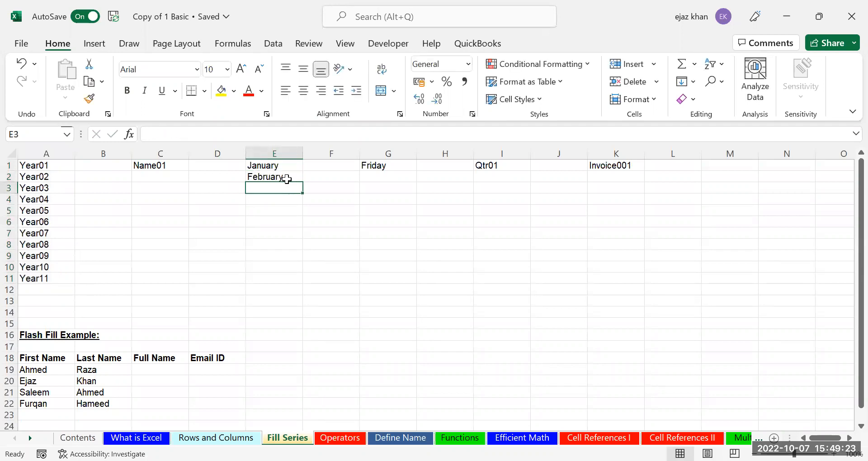
left_click(285, 166)
left_click_drag(284, 166, 295, 176)
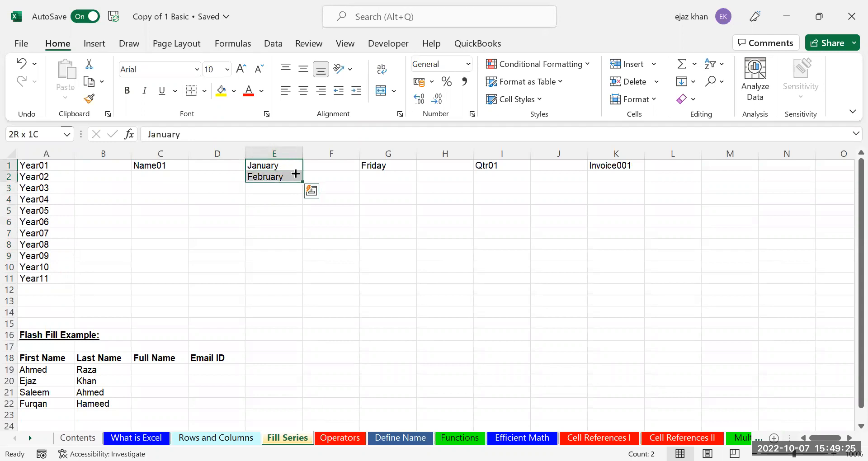
double_click(303, 193)
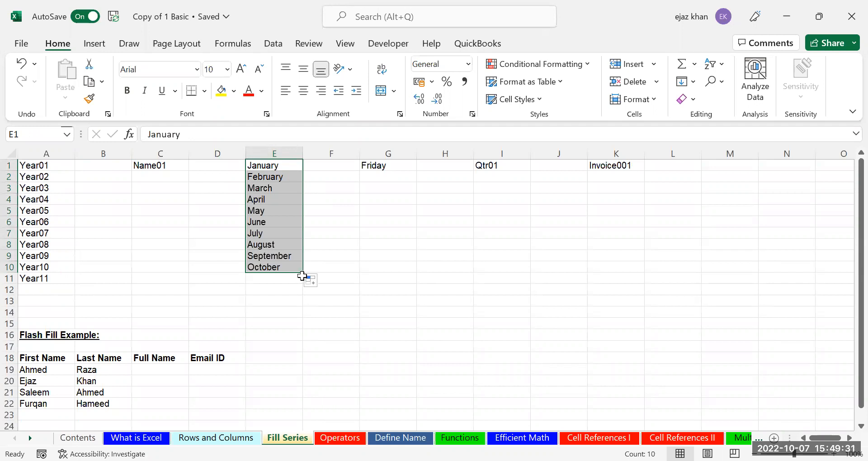
left_click(380, 175)
type("Saturday")
key("Return")
left_click_drag(383, 170, 407, 269)
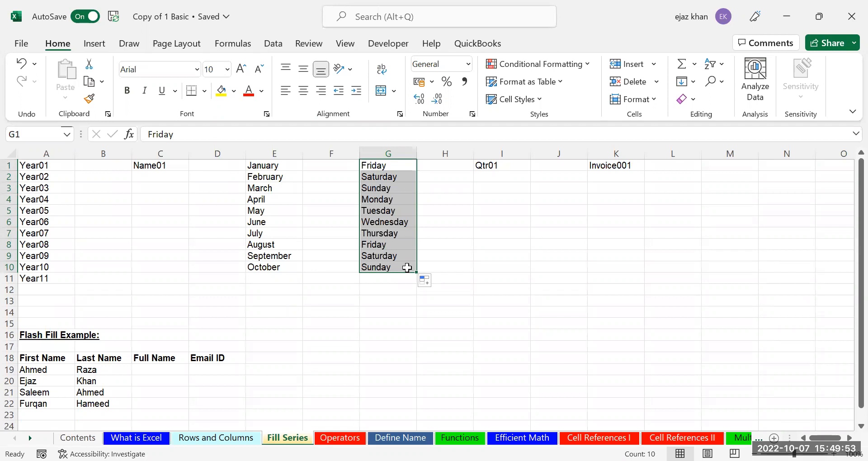
left_click(495, 168)
left_click(606, 166)
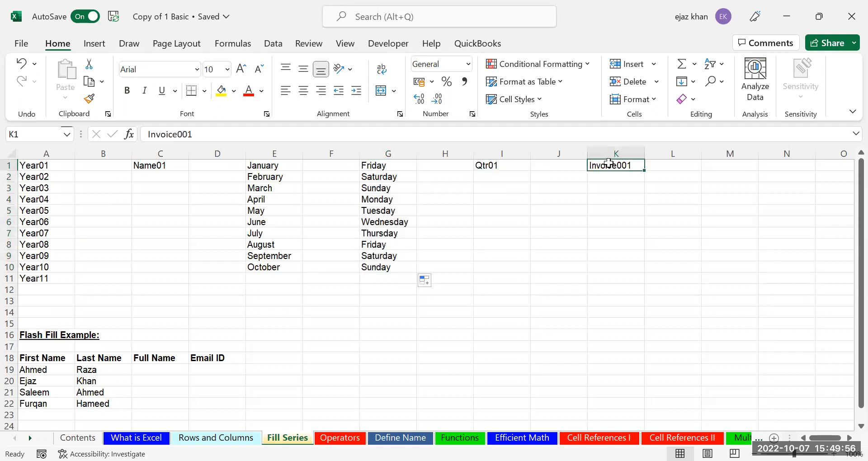
left_click(657, 170)
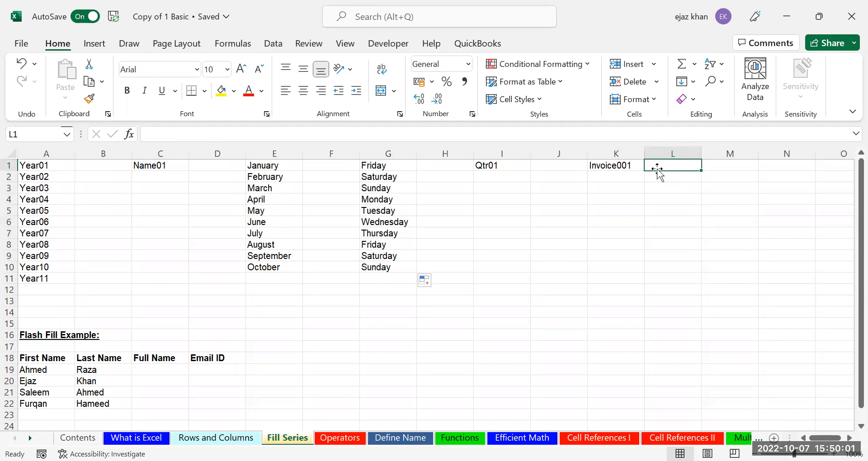
type("a")
key("Return")
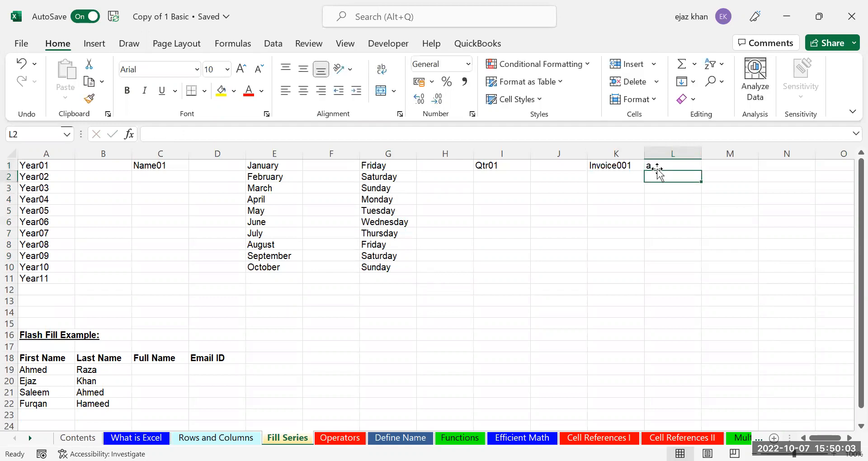
type("b")
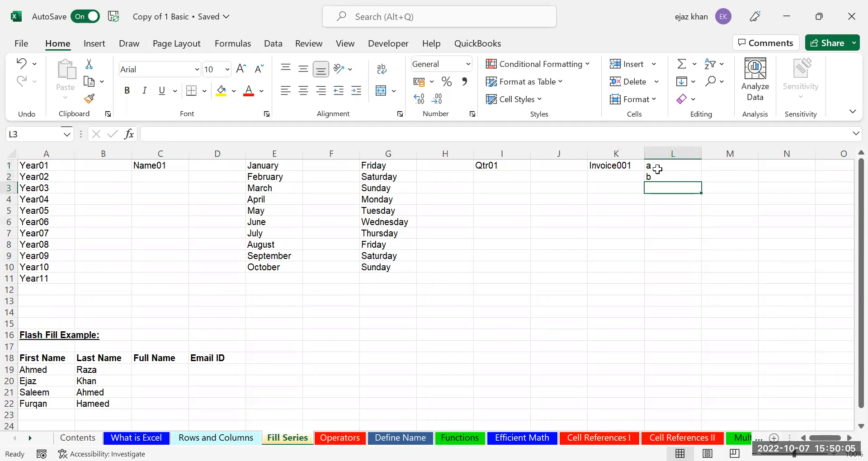
left_click(657, 170)
left_click_drag(658, 170, 698, 216)
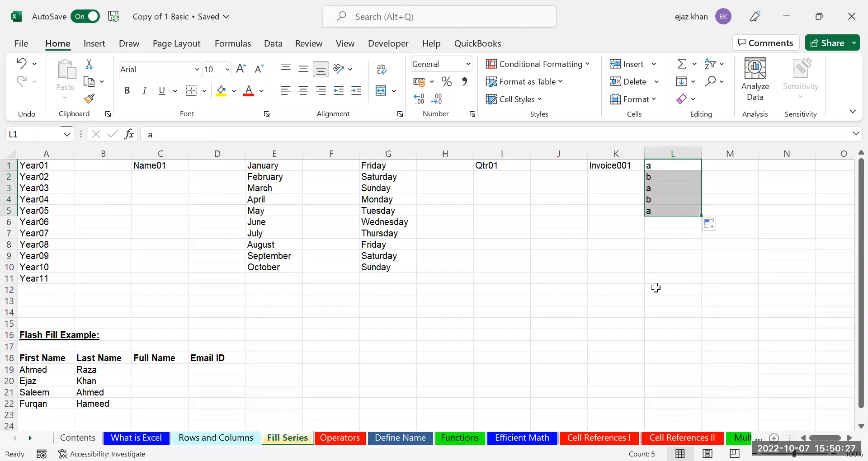
key("Delete")
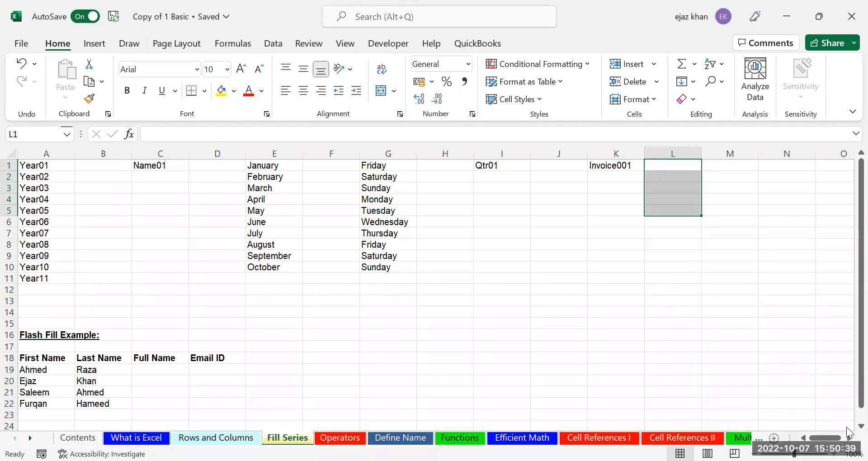
Enter the first person's full name in C19 and copy it down to C22
scroll(188, 321, "down", 2)
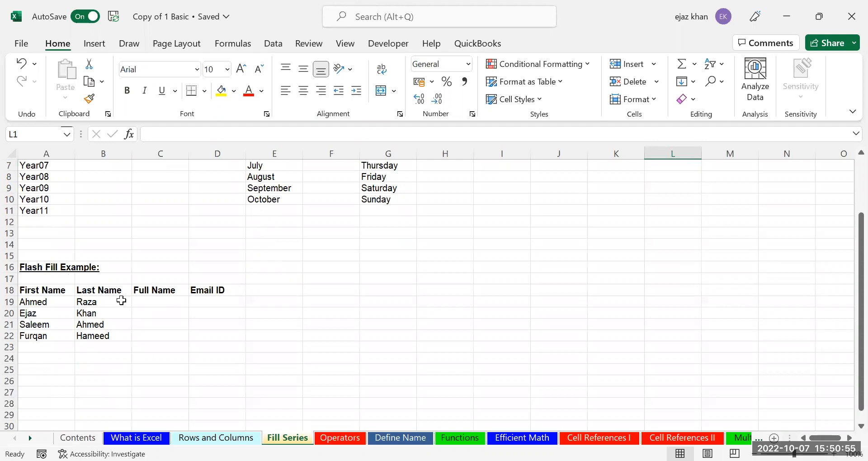
left_click(149, 301)
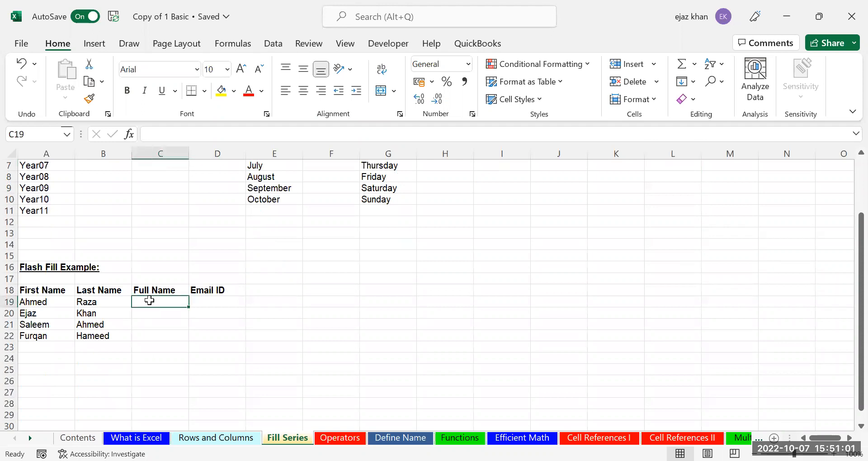
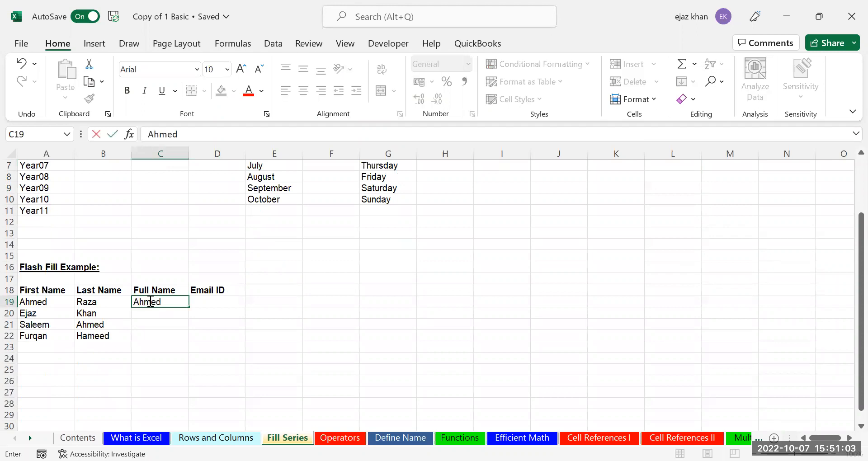
key("Return")
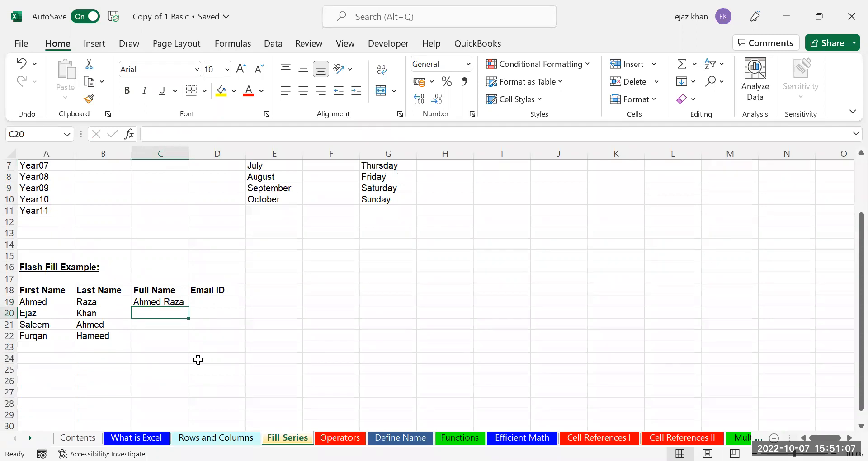
left_click(171, 301)
left_click_drag(188, 306, 182, 343)
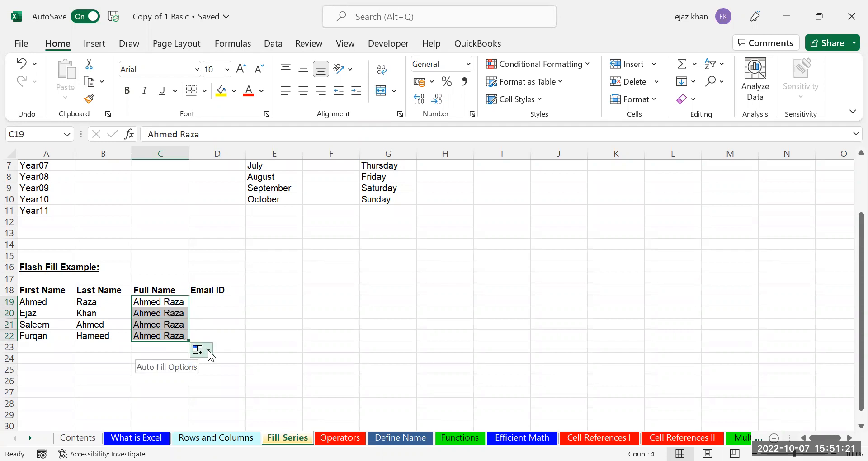
Flash Fill C20:C22 with each row's own first and last name, then autofit column C
left_click(209, 350)
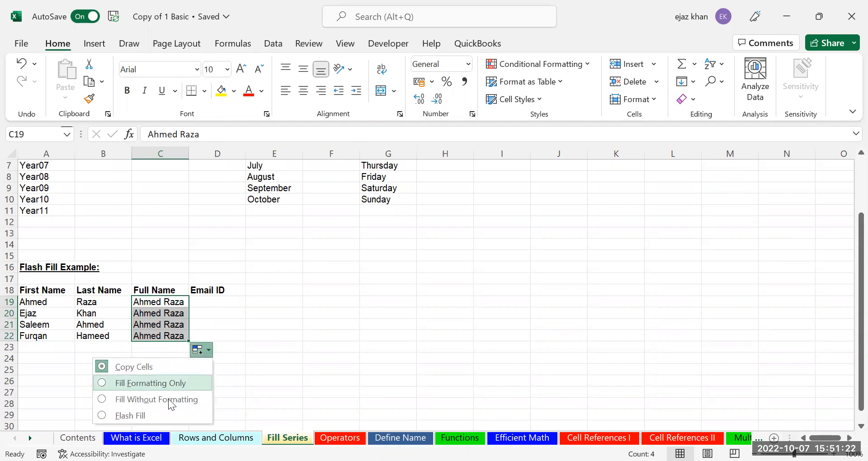
left_click(133, 415)
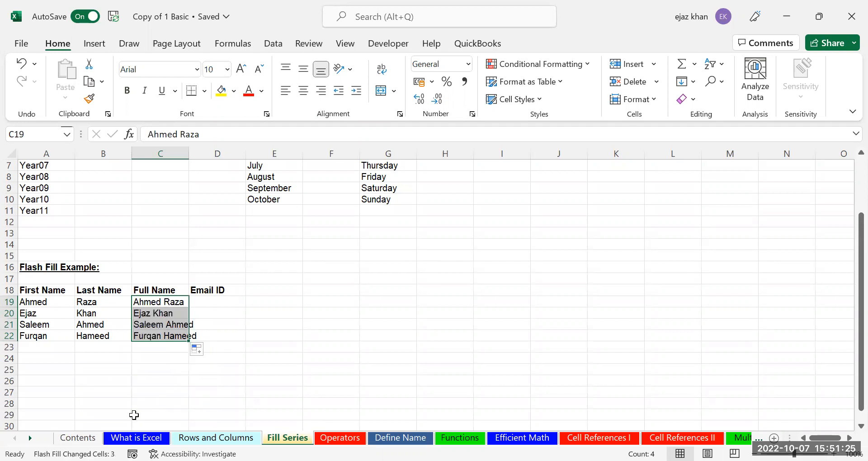
double_click(190, 154)
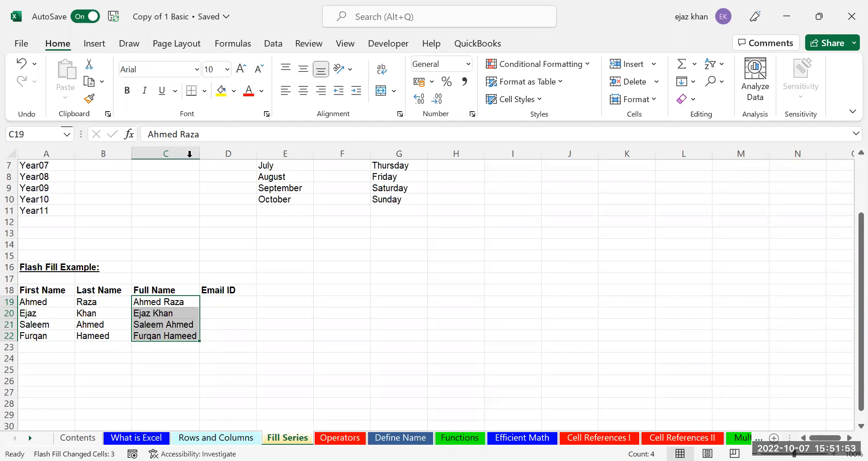
left_click(221, 302)
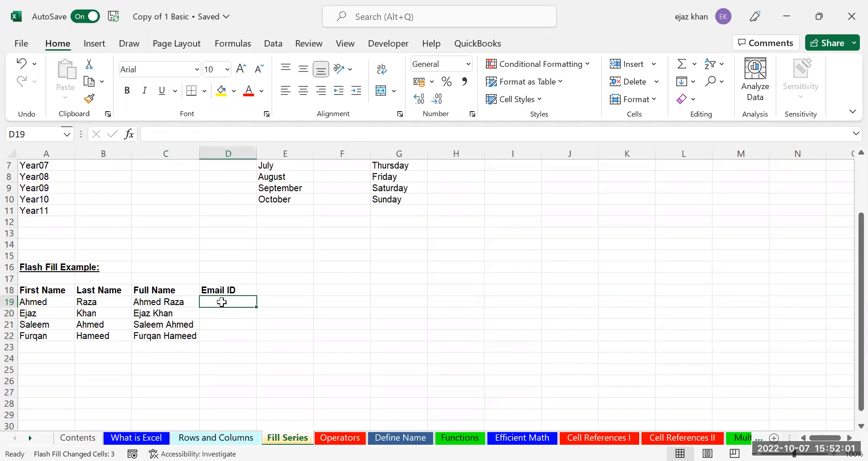
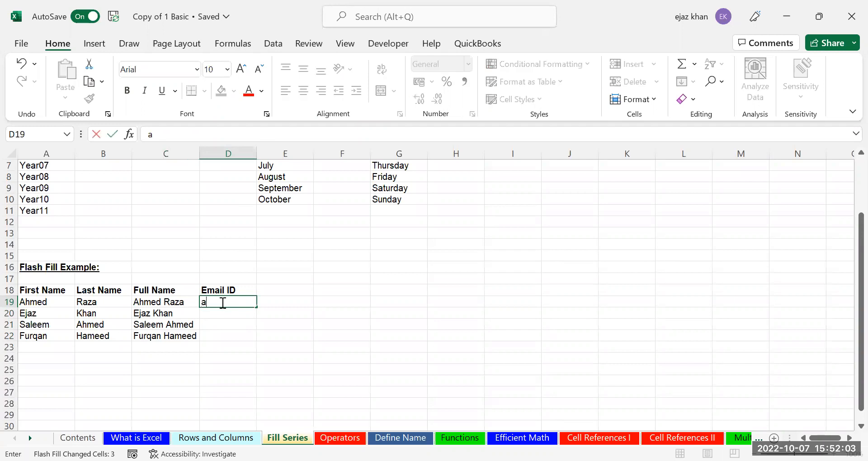
Enter the first person's firstname.lastname gmail address in D19 and copy it down to D22
key("Return")
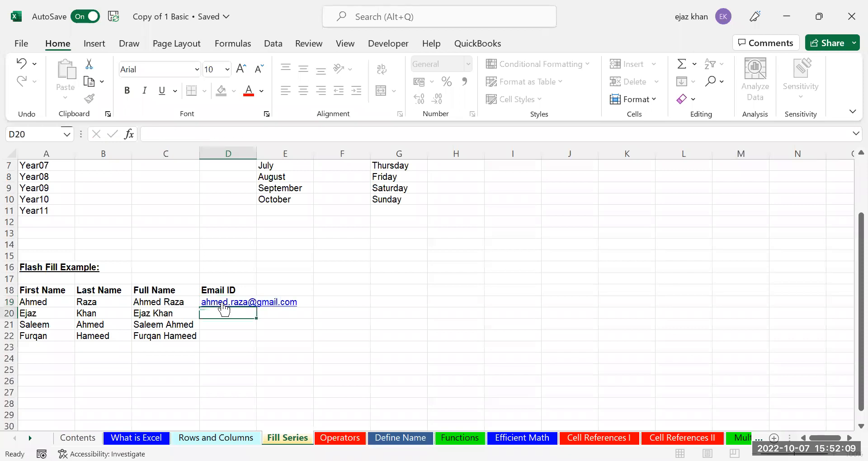
double_click(256, 149)
left_click(302, 302)
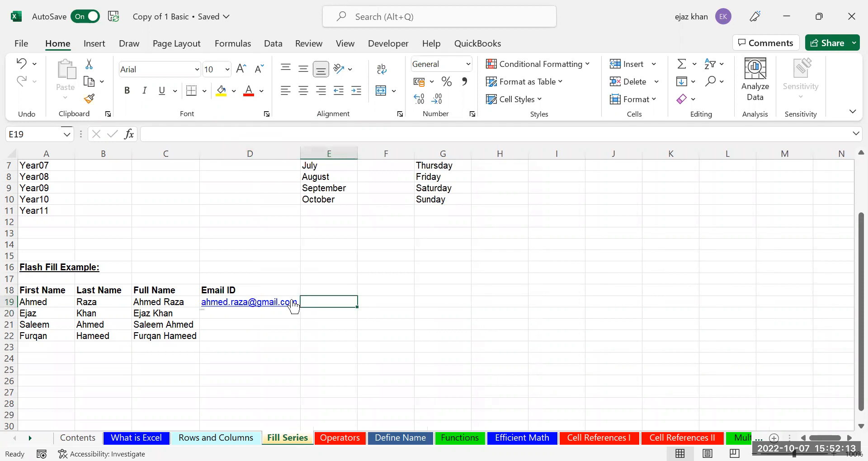
left_click(294, 303)
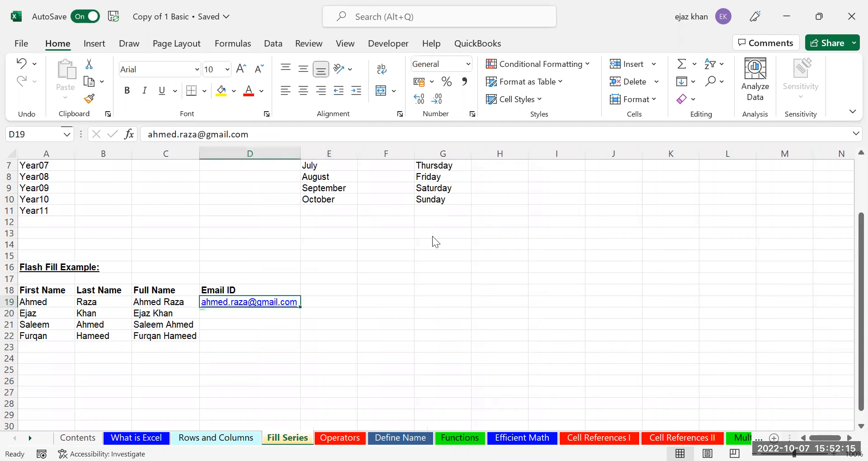
left_click(302, 306)
left_click_drag(301, 307, 300, 344)
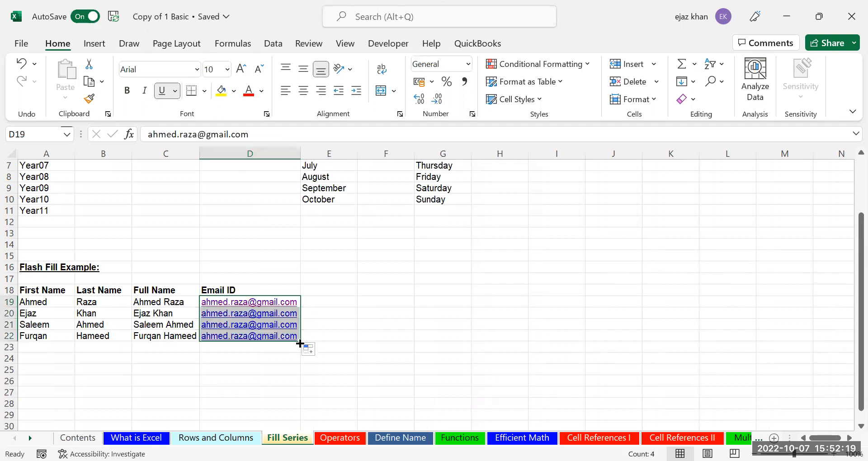
Flash Fill D20:D22 with each person's own email address and autofit column D
left_click(319, 350)
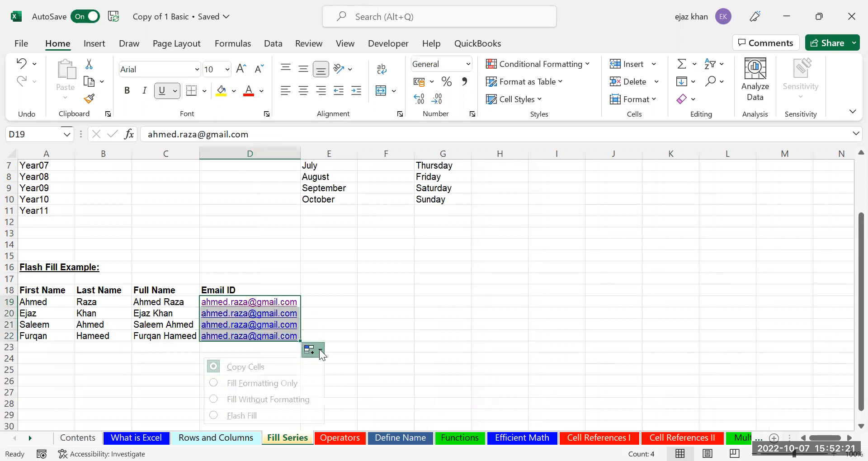
left_click(267, 412)
left_click(232, 381)
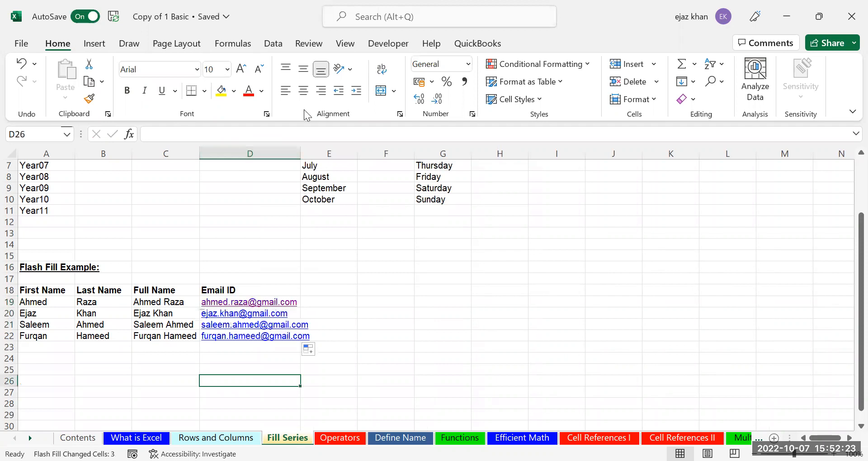
double_click(302, 155)
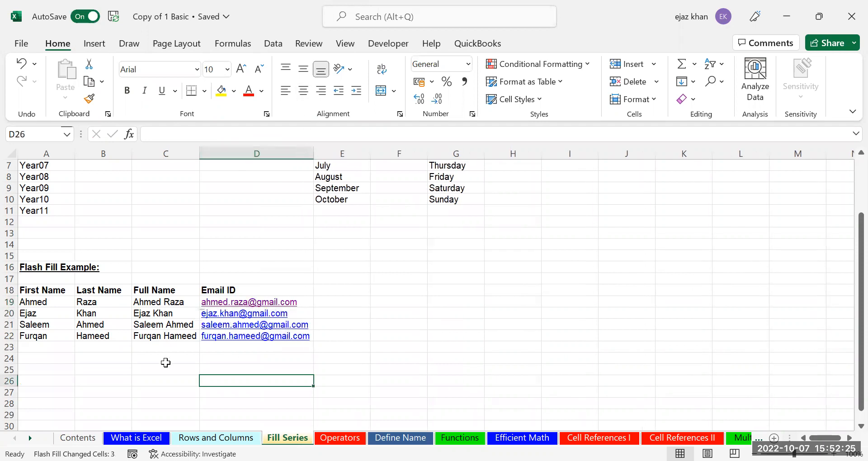
left_click(163, 362)
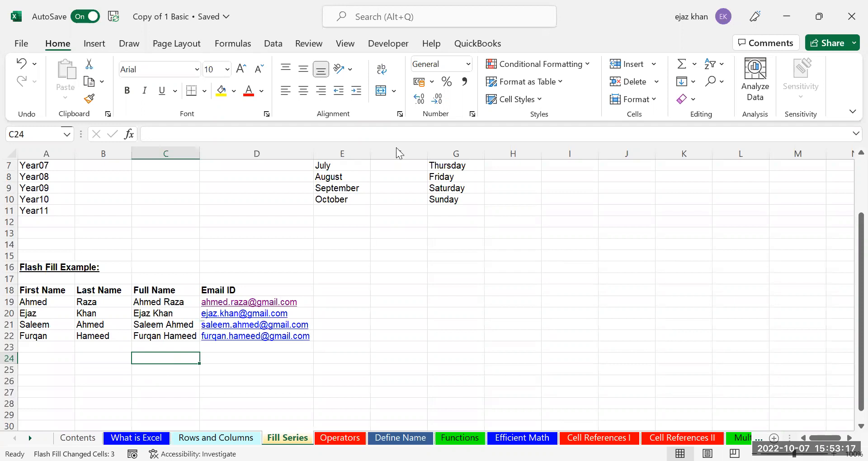
Retype the first person's full name in C19, then try Flash Fill and undo it
left_click(411, 76)
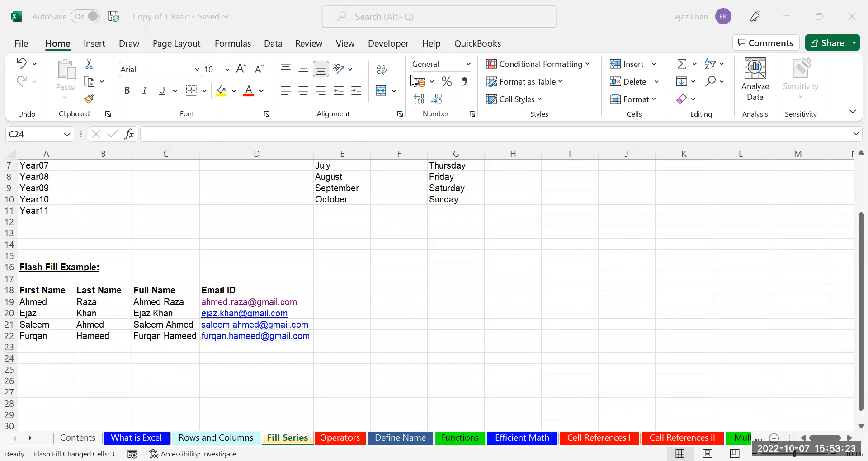
left_click(160, 303)
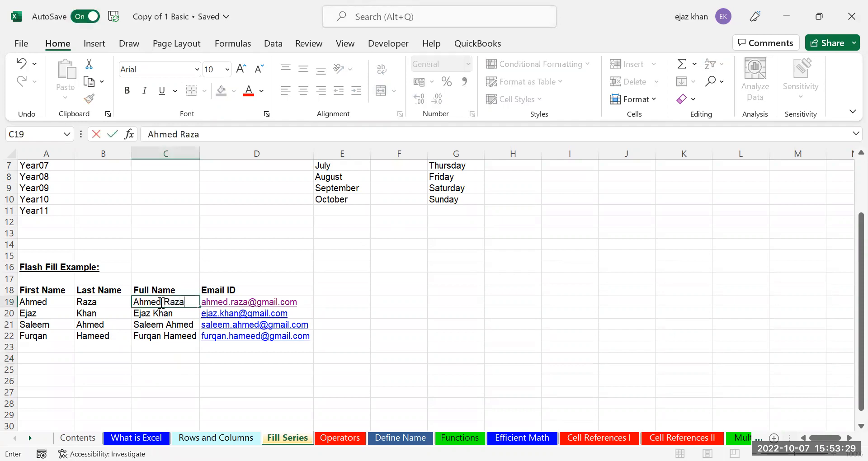
key("Return")
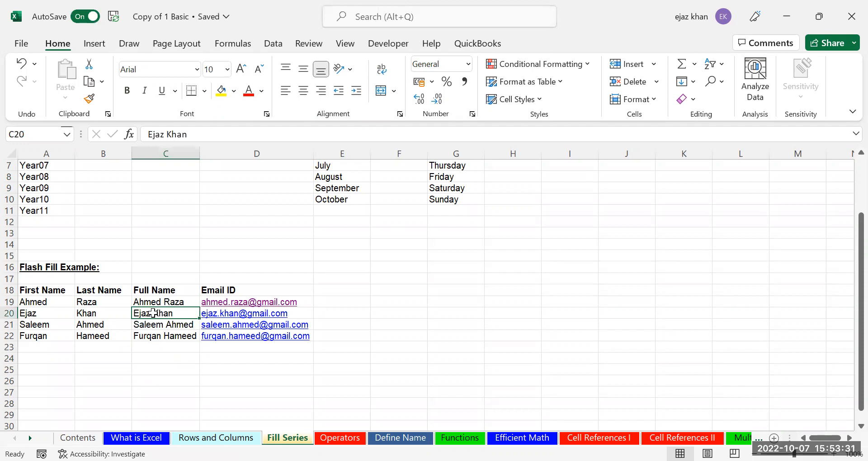
key("ctrl+e")
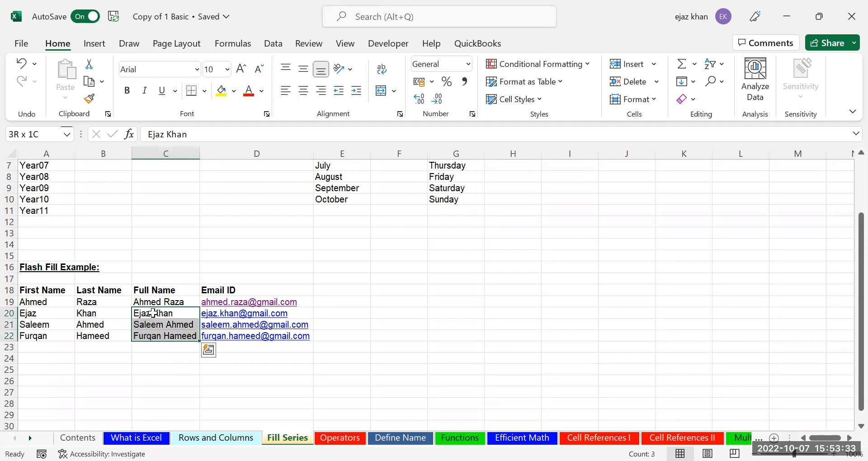
key("ctrl+z")
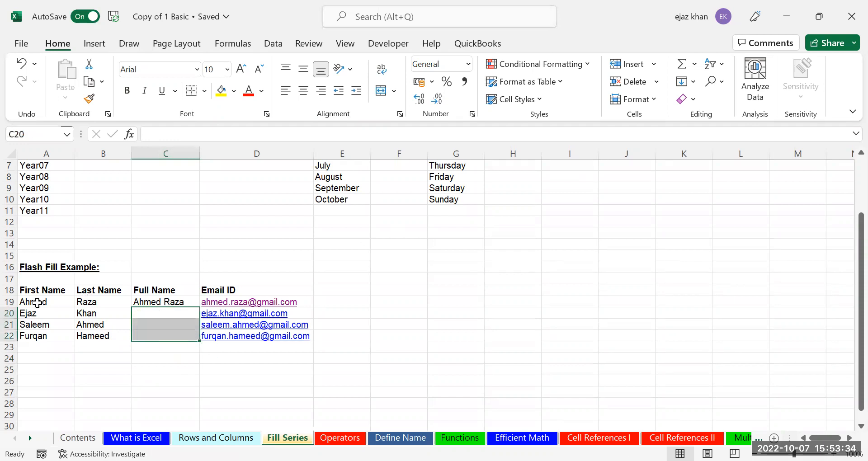
Fill C19's full name down to C22 as plain copied cells
left_click(174, 300)
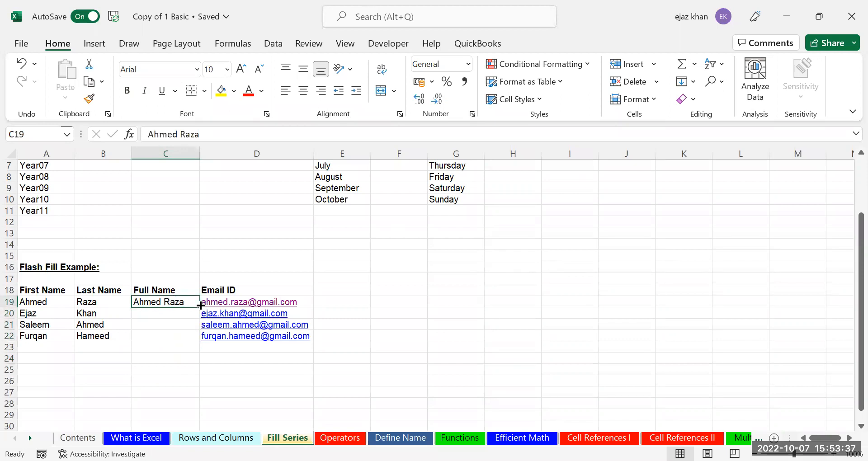
left_click_drag(199, 316, 195, 347)
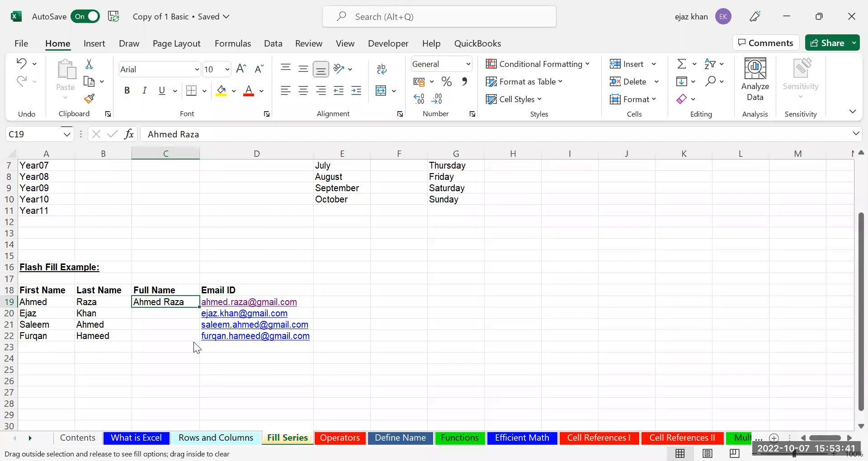
left_click(257, 111)
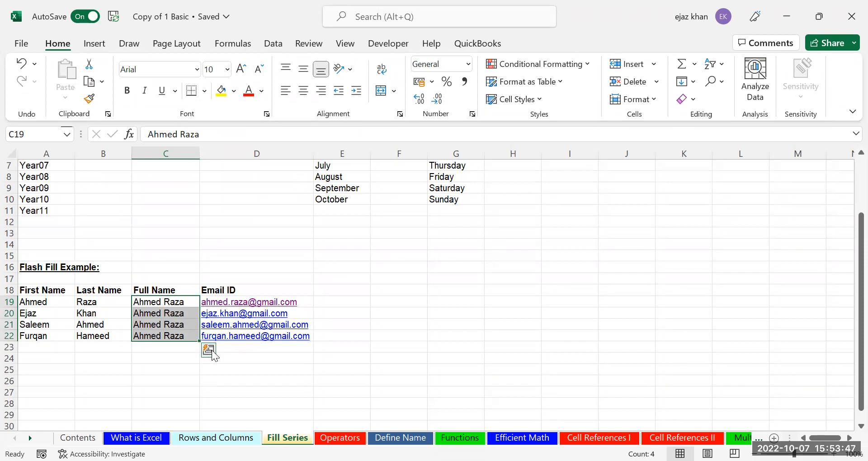
left_click(191, 358)
left_click_drag(185, 293, 176, 337)
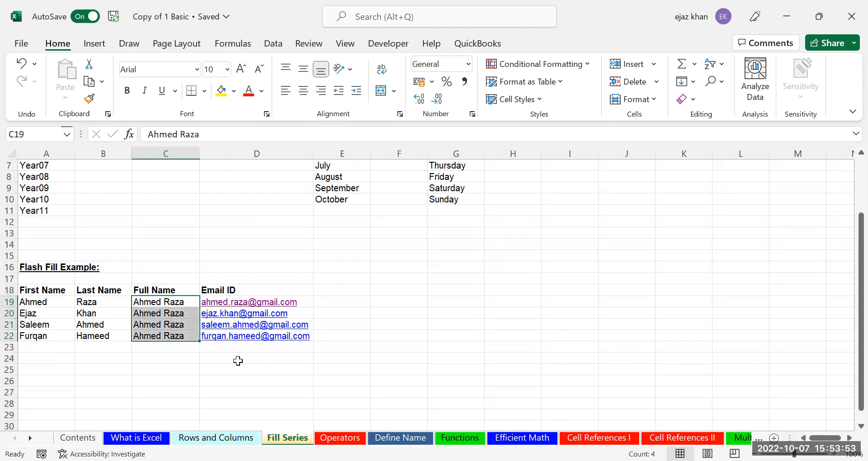
Clear C19:C22, re-enter the first full name, and Flash Fill C20:C22 with each row's name
key("Delete")
key("Left")
key("Right")
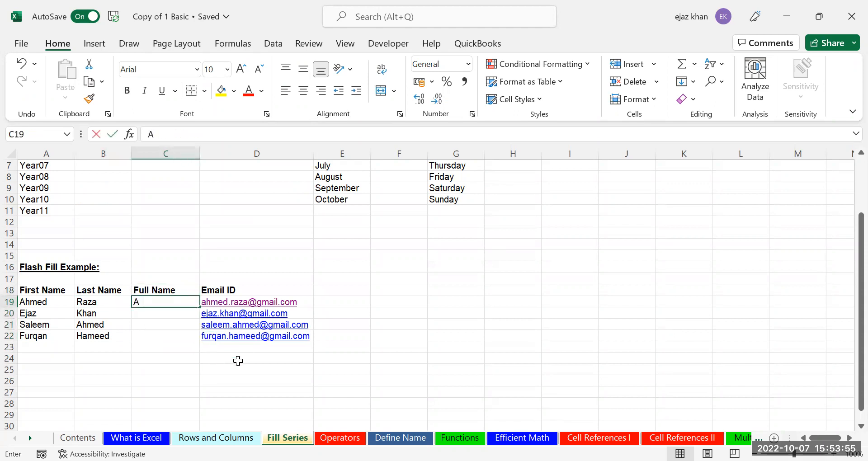
key("Return")
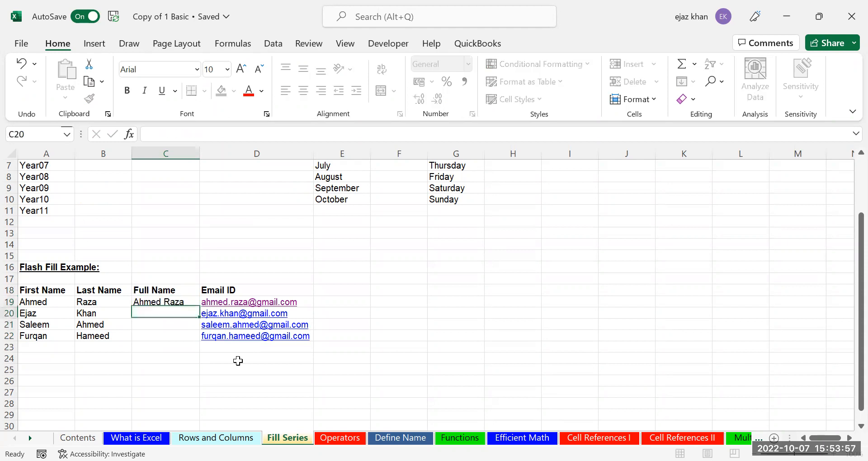
left_click(192, 298)
left_click_drag(199, 307, 194, 337)
left_click(214, 353)
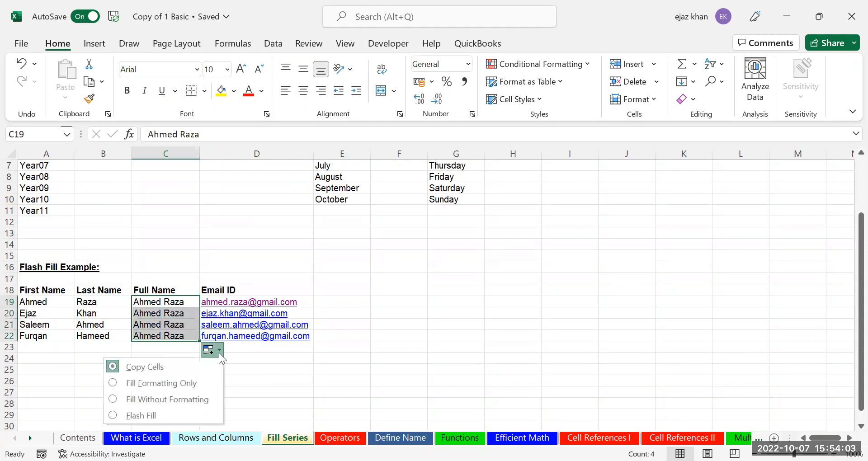
left_click(145, 416)
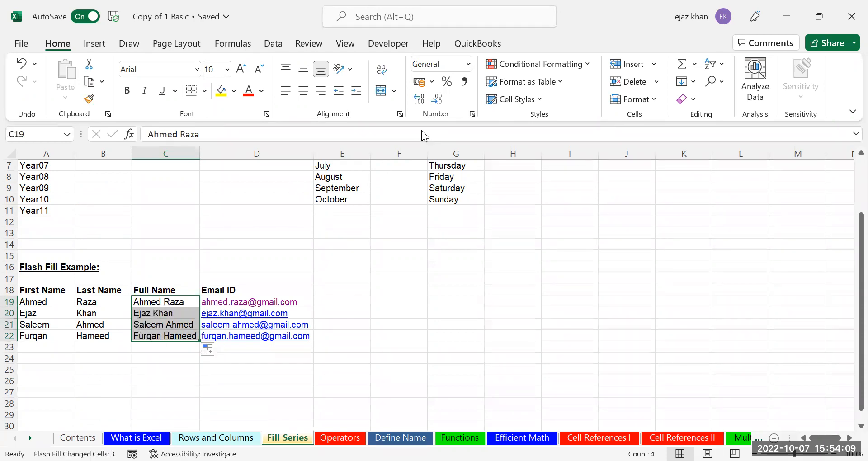
Go through the Rows and Columns and Fill Series sheets to the Operators sheet
left_click(533, 89)
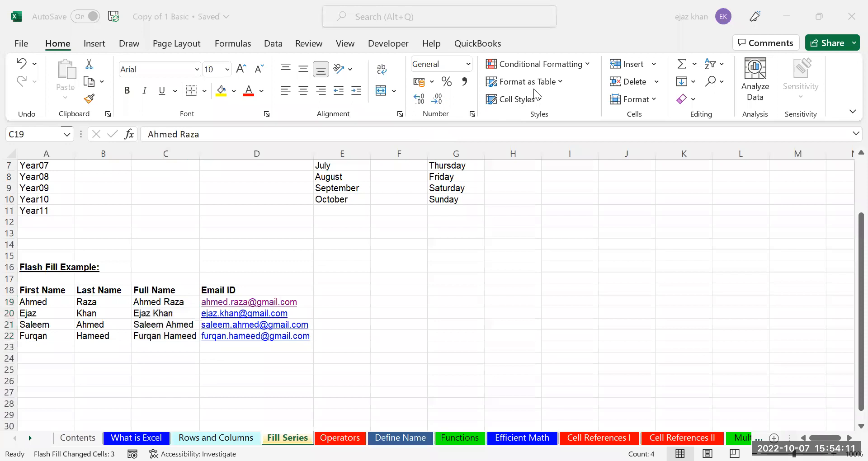
left_click(383, 349)
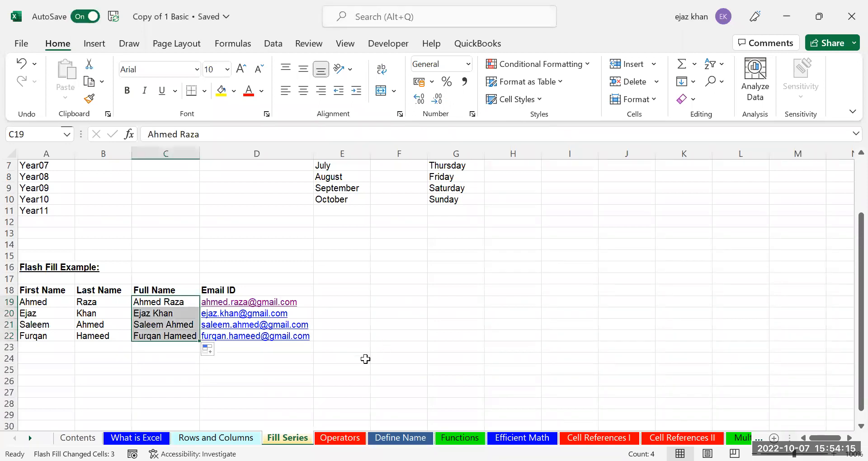
left_click(216, 437)
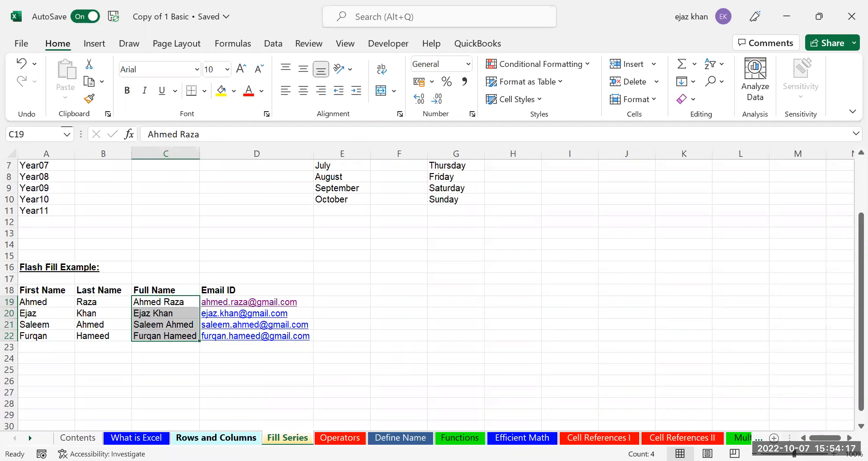
key("ctrl+Page_Down")
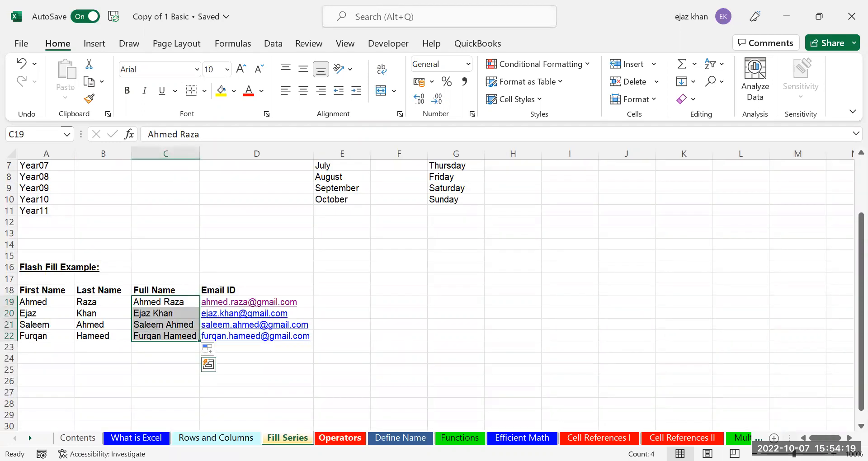
key("ctrl+Page_Down")
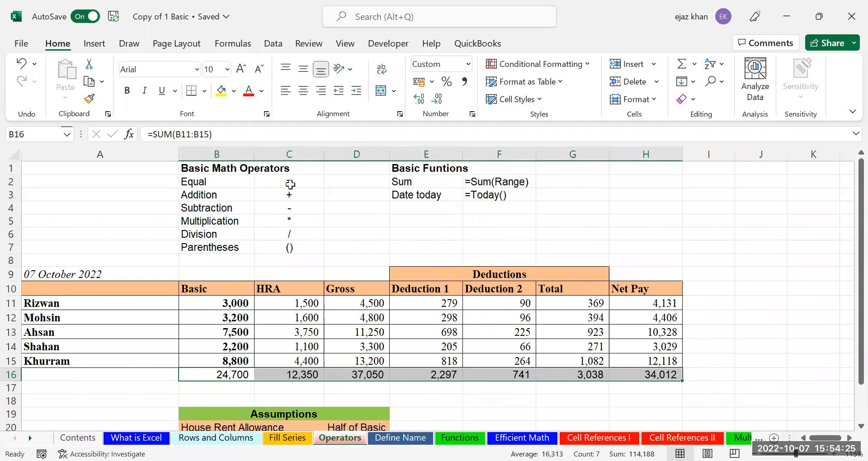
left_click(290, 184)
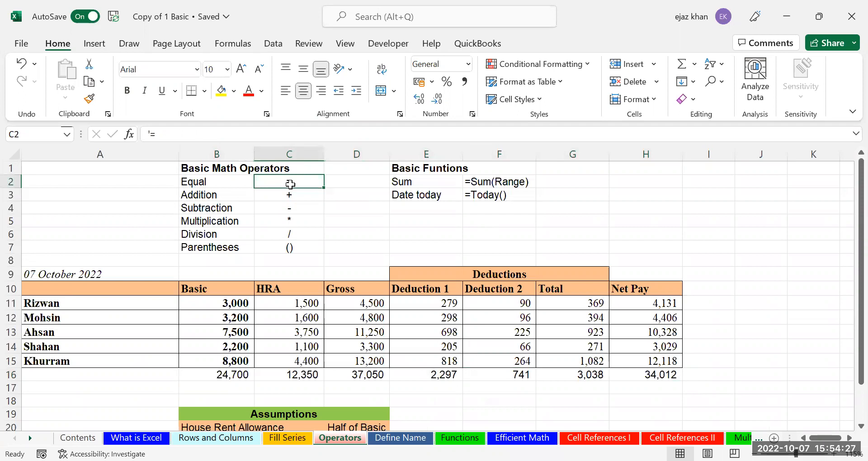
left_click(303, 193)
left_click(296, 209)
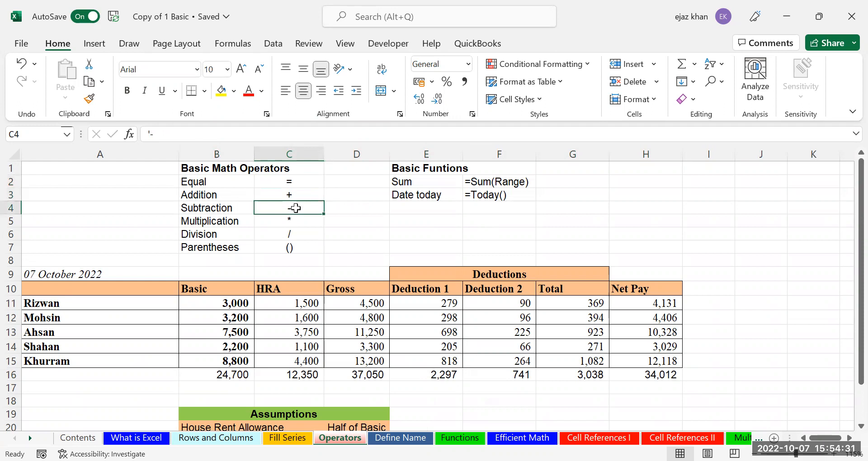
left_click(296, 221)
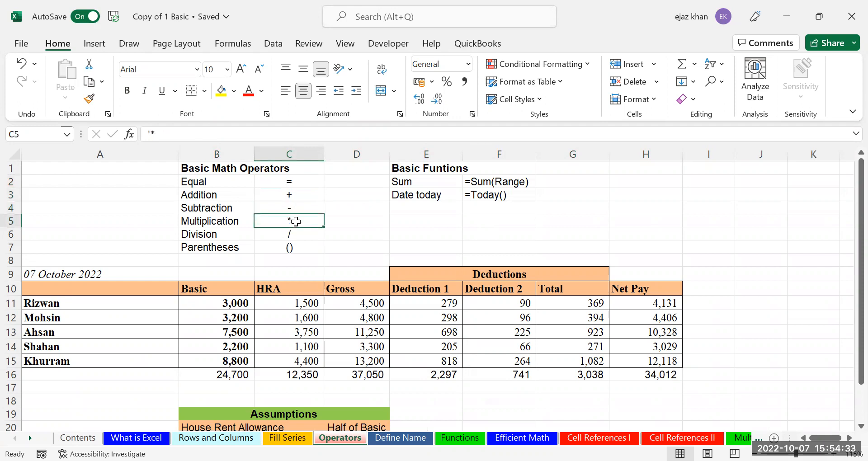
left_click(301, 231)
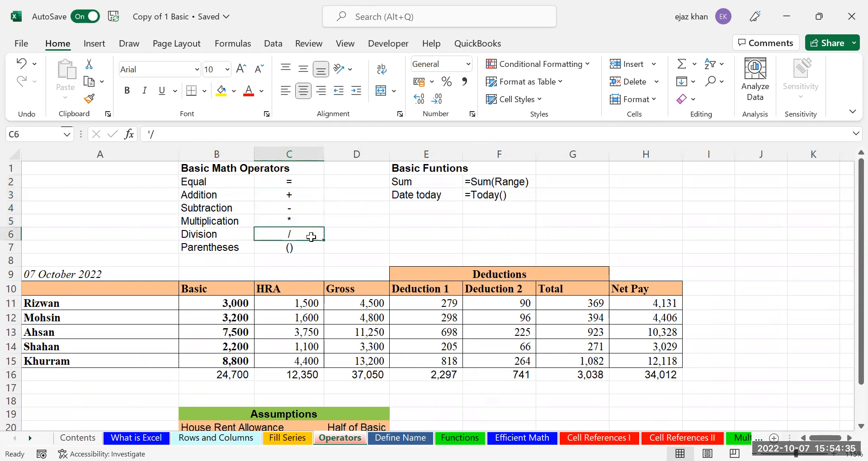
left_click(298, 249)
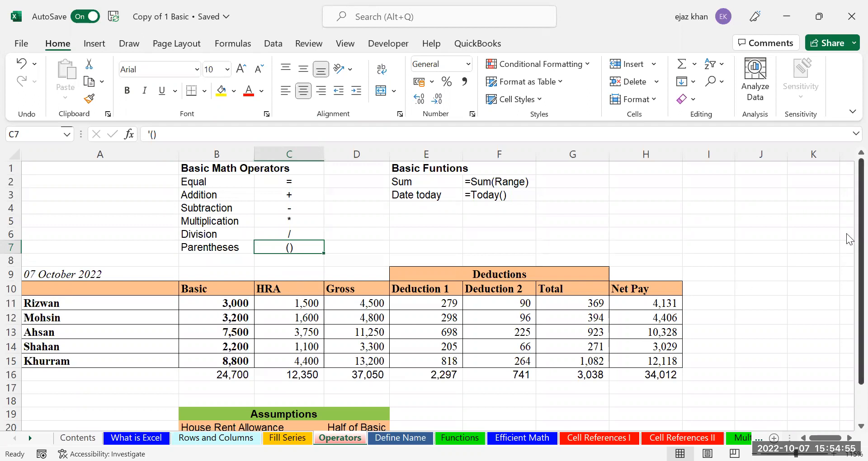
left_click_drag(847, 234, 847, 315)
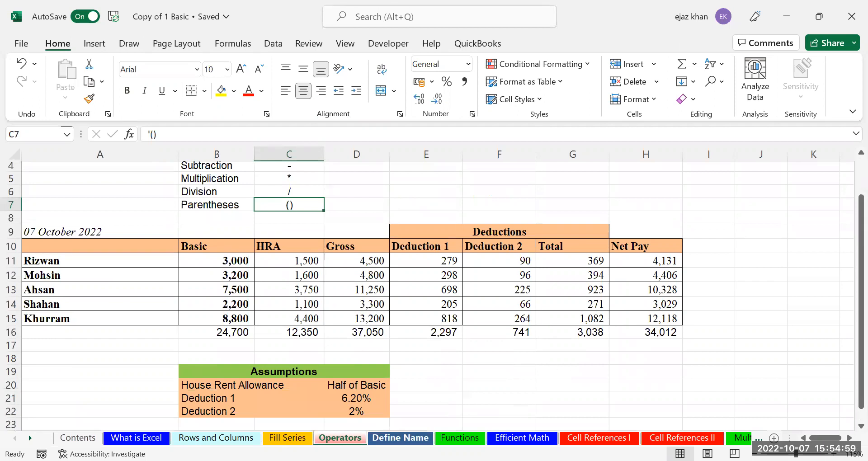
On the Define Name sheet, clear the first employee's TOTAL and Average cells H4:I4
left_click(400, 438)
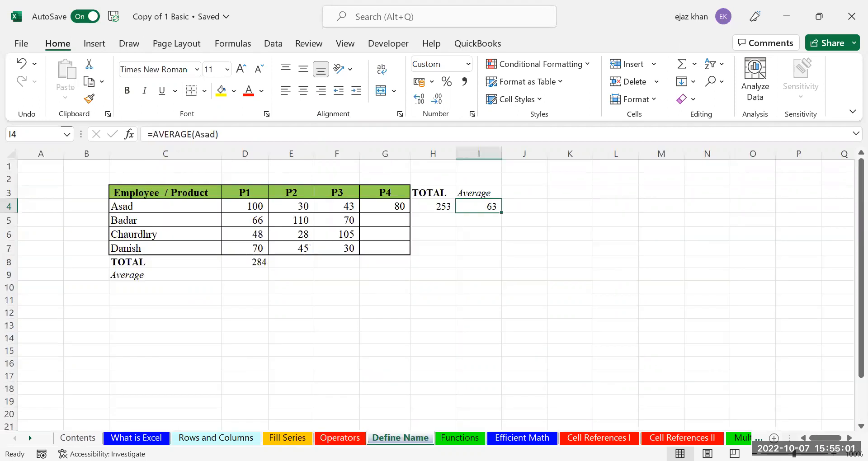
left_click(344, 313)
left_click_drag(433, 204, 494, 206)
key("Delete")
Select the first employee's product figures D4:G4
left_click(338, 264)
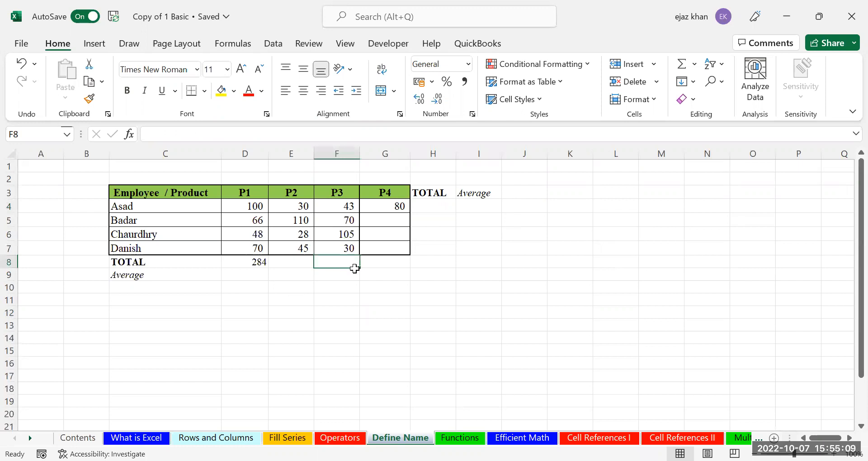
left_click(436, 206)
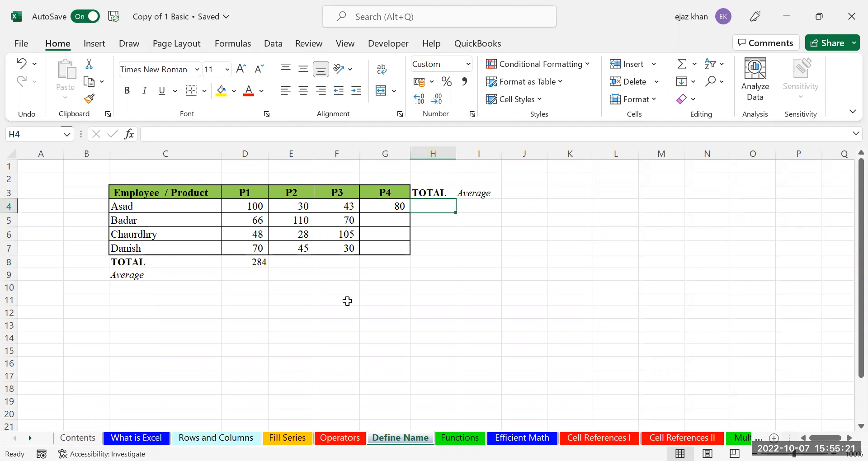
left_click_drag(252, 209, 397, 212)
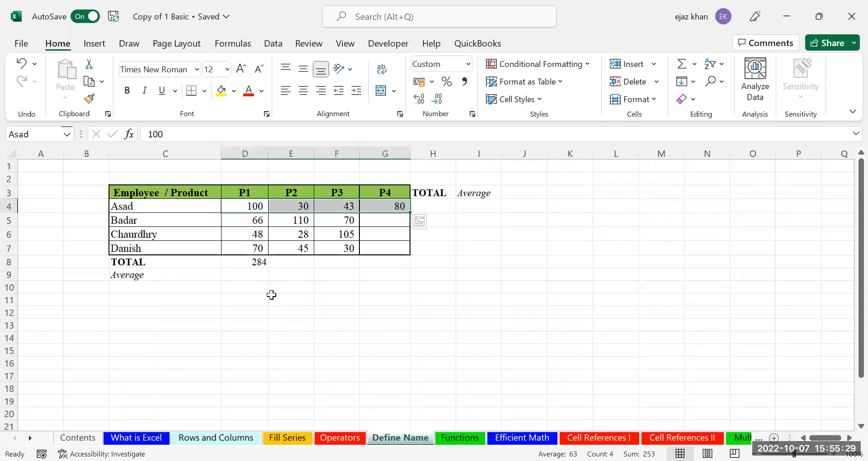
Reselect D4:G4 to check its defined name in the Name Box, then show the Formulas ribbon
left_click(247, 294)
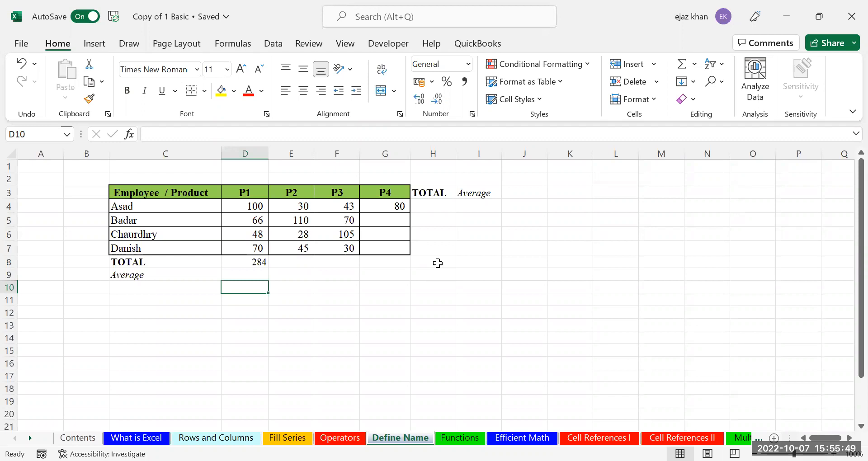
key("alt+Tab")
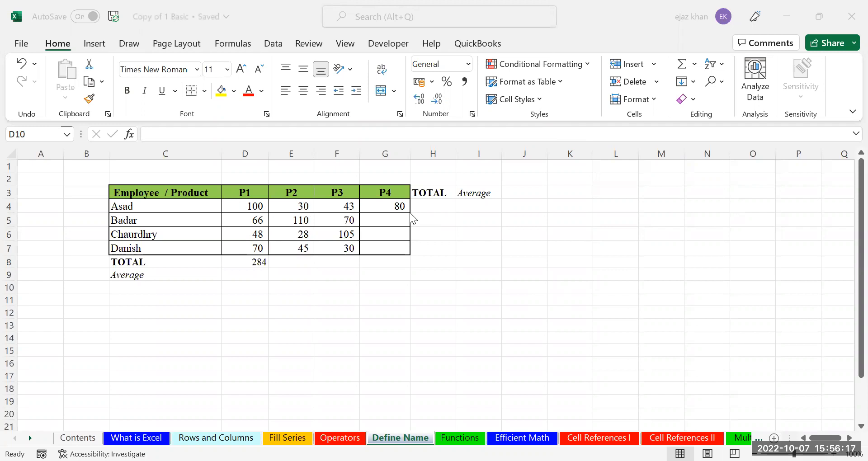
left_click(256, 207)
left_click_drag(300, 204, 346, 201)
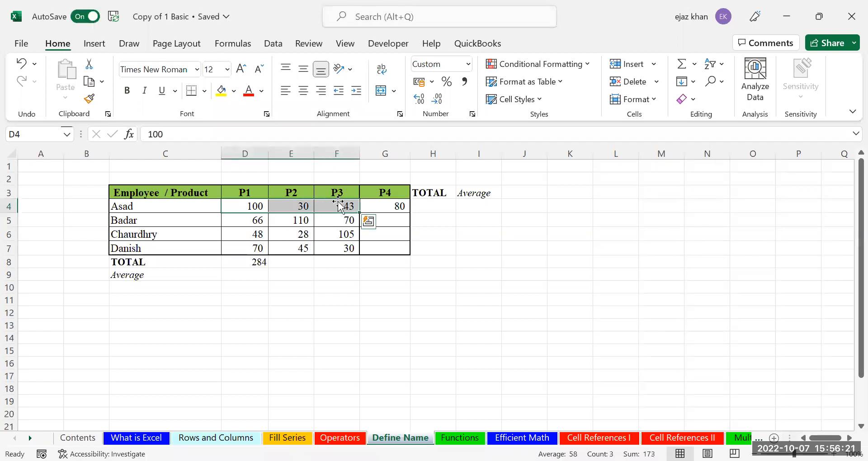
key("shift+Right")
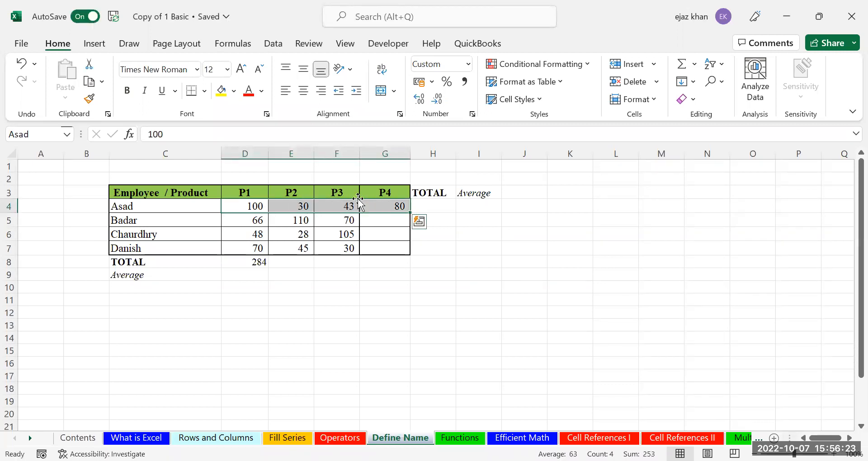
key("Down")
key("Up")
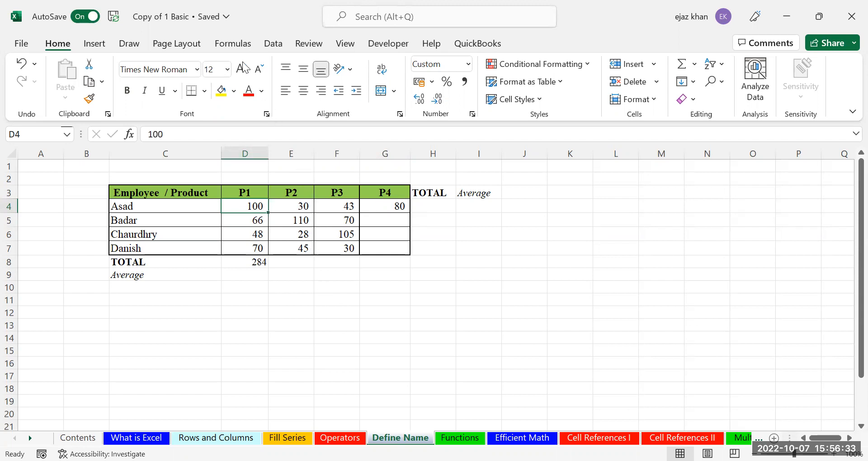
left_click(239, 44)
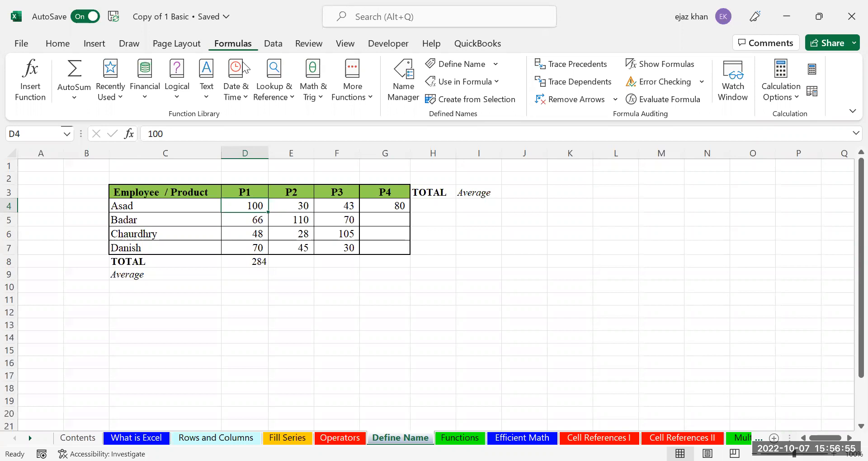
In Name Manager, delete the first employee's name, then the remaining three names
left_click(58, 50)
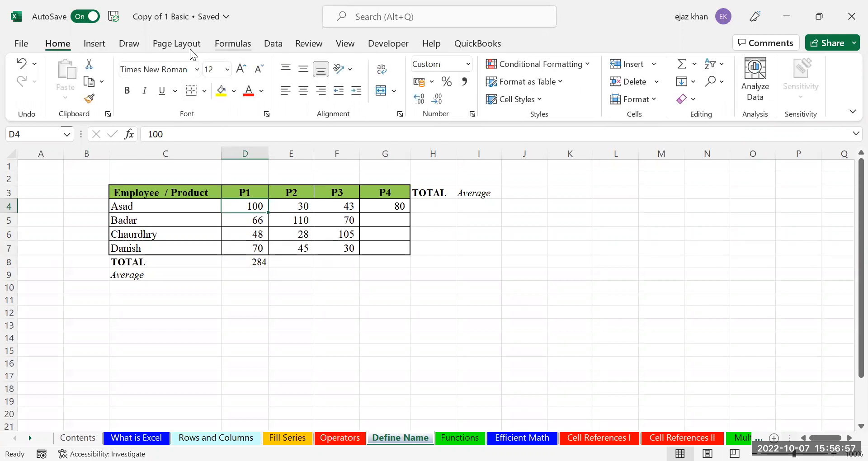
left_click(230, 45)
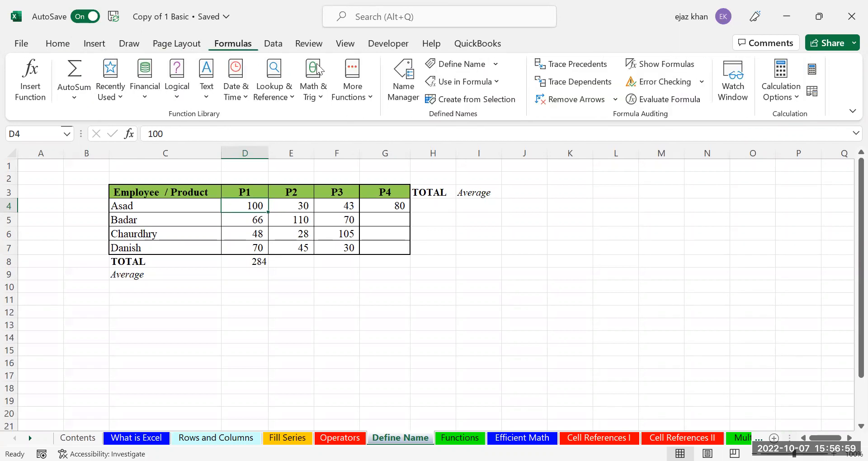
left_click(407, 99)
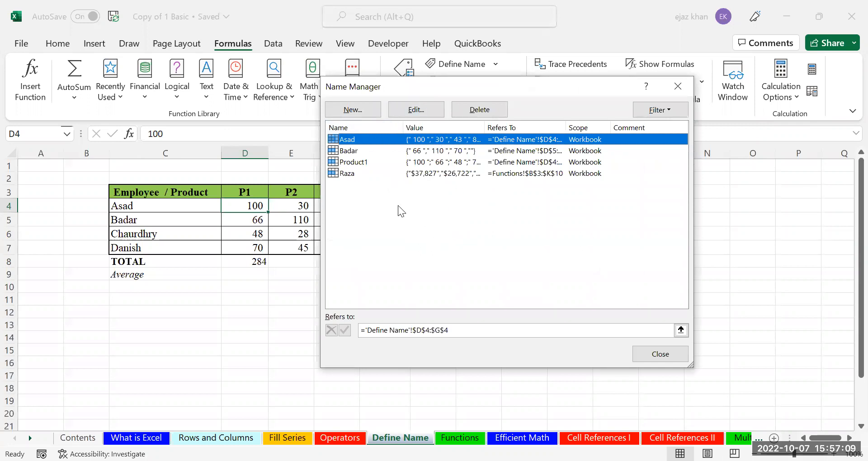
left_click(485, 112)
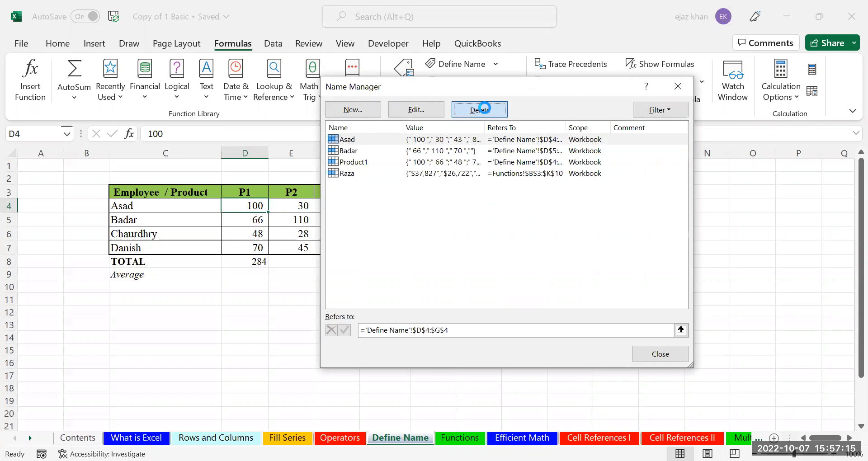
left_click(418, 276)
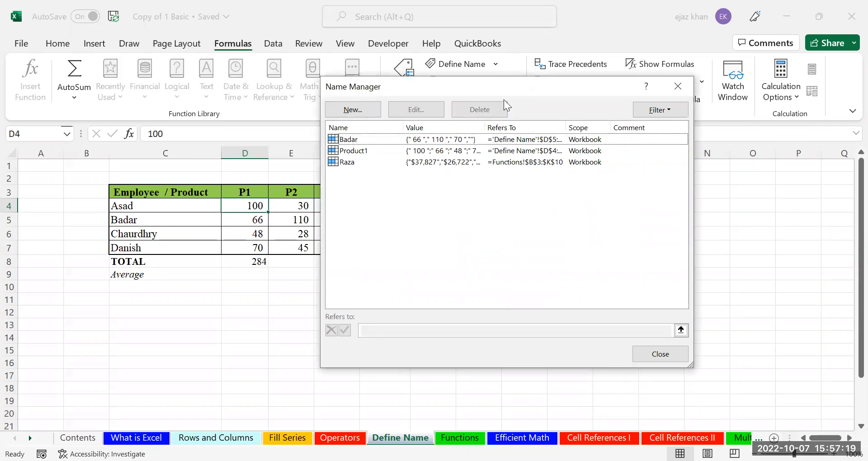
key("shift+Down")
key("shift+Down")
key("shift+Down")
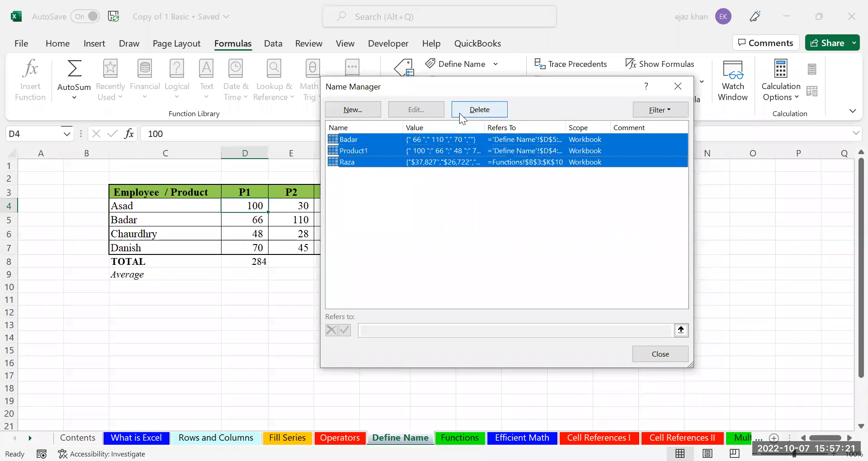
left_click(460, 113)
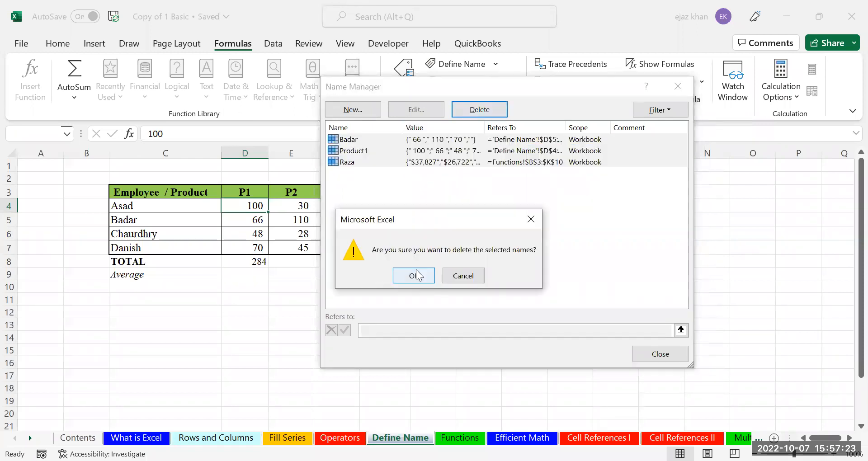
left_click(416, 275)
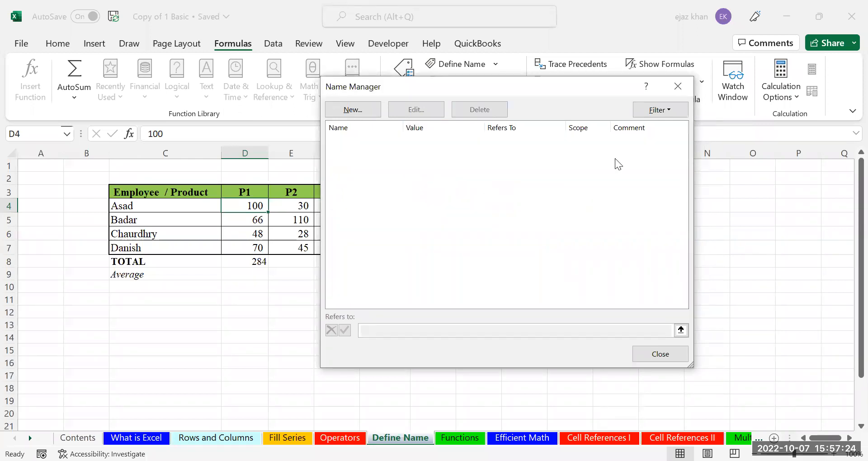
Close Name Manager and delete the broken total formula in D8
left_click(678, 87)
left_click(272, 284)
left_click(241, 263)
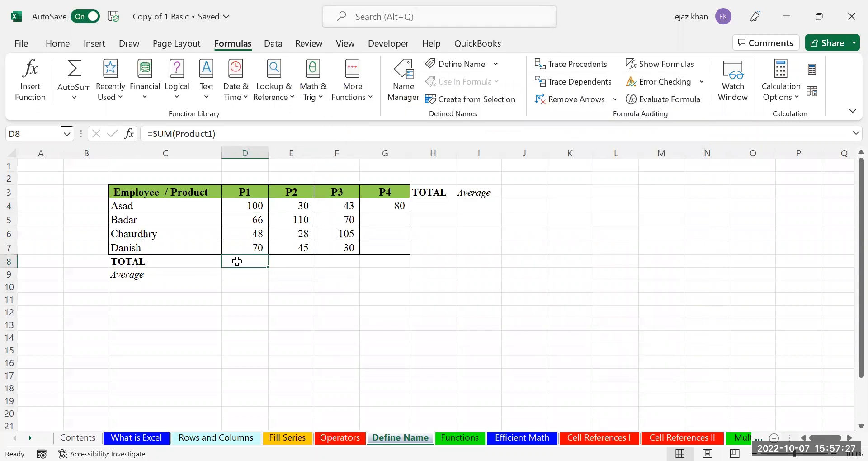
key("Delete")
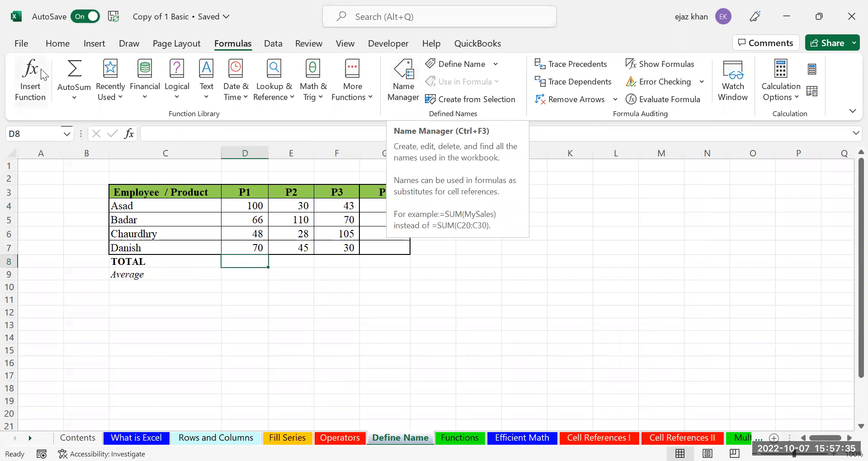
left_click(55, 46)
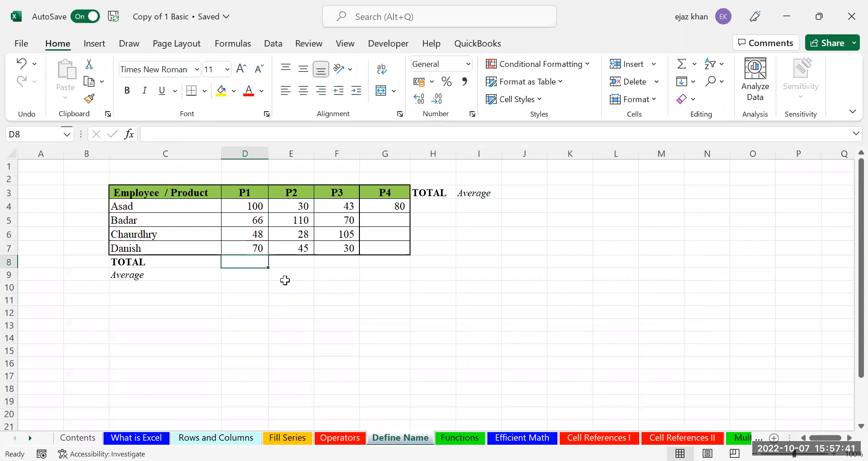
Enter 100, 95 and 40 into the P4 cells G5, G6 and G7
left_click(252, 207)
left_click_drag(294, 211, 384, 221)
left_click(258, 221)
left_click_drag(343, 243, 379, 224)
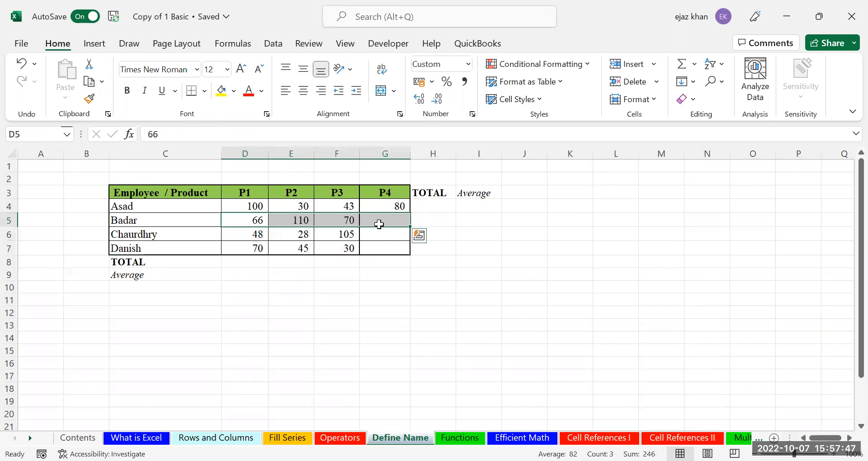
left_click(378, 225)
type("100")
key("Return")
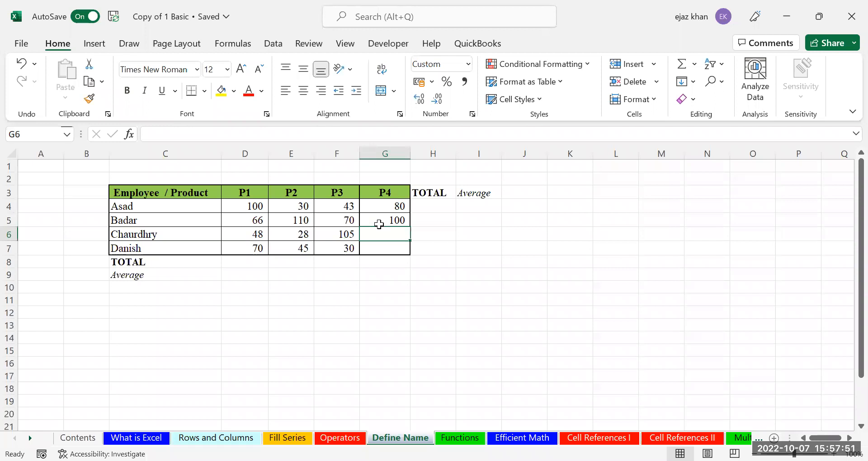
type("95")
key("Return")
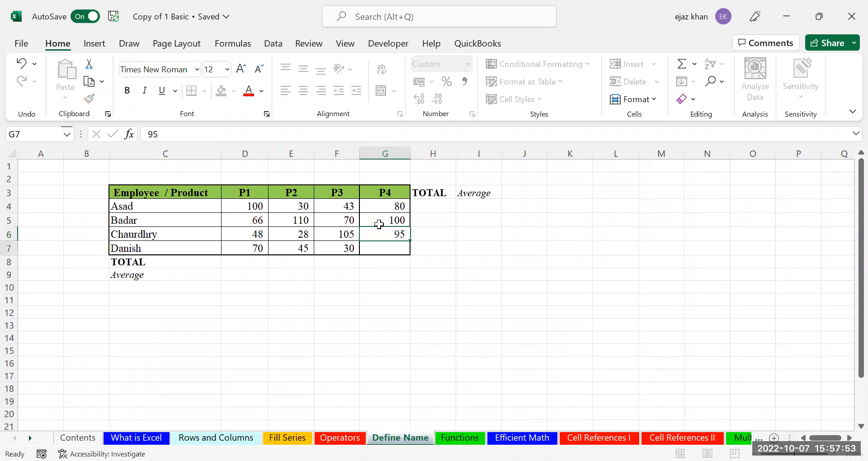
type("40")
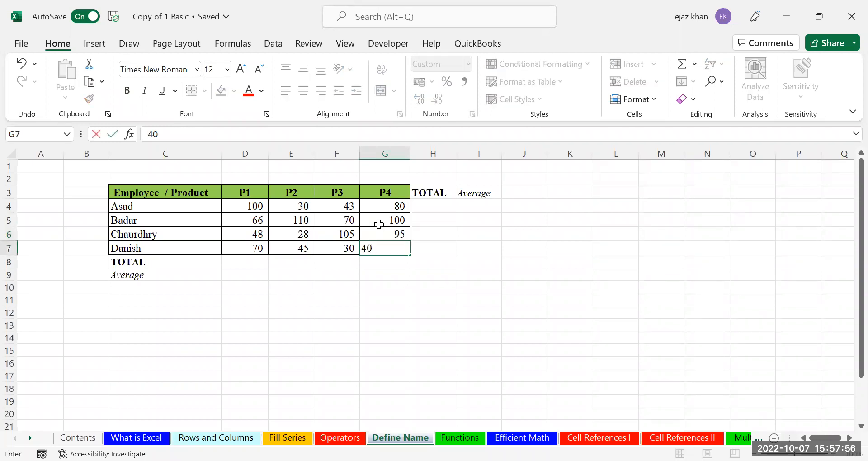
key("Return")
left_click(301, 290)
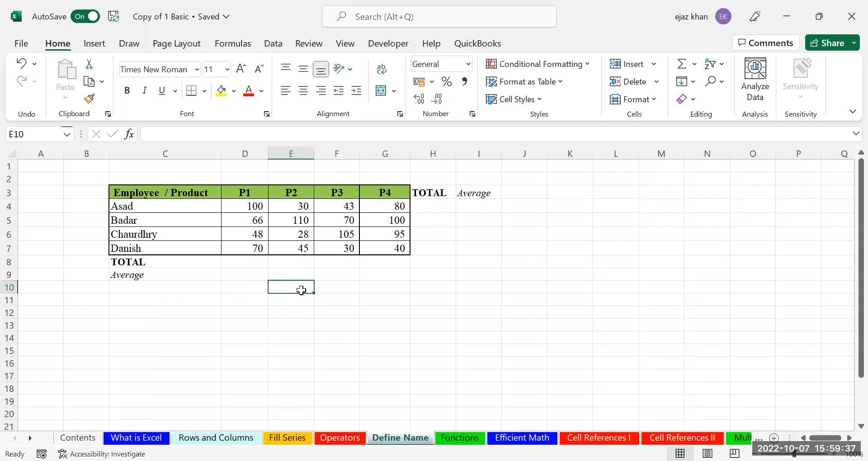
Name D4:G4 and D5:G5 after the first and second employees via the Name Box
left_click(244, 204)
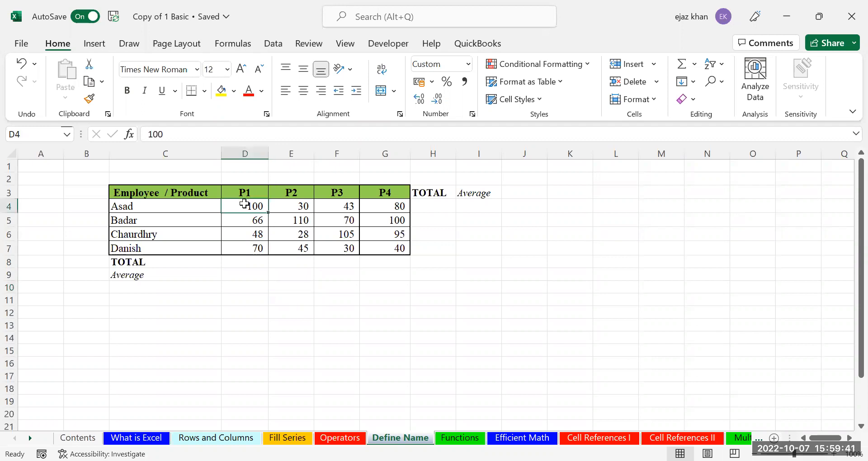
key("shift+Right")
key("shift+Right")
key("shift+Right")
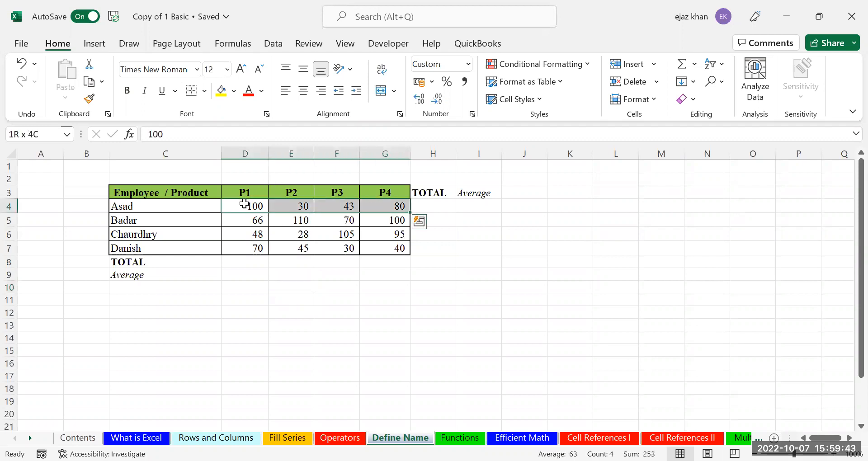
left_click(9, 134)
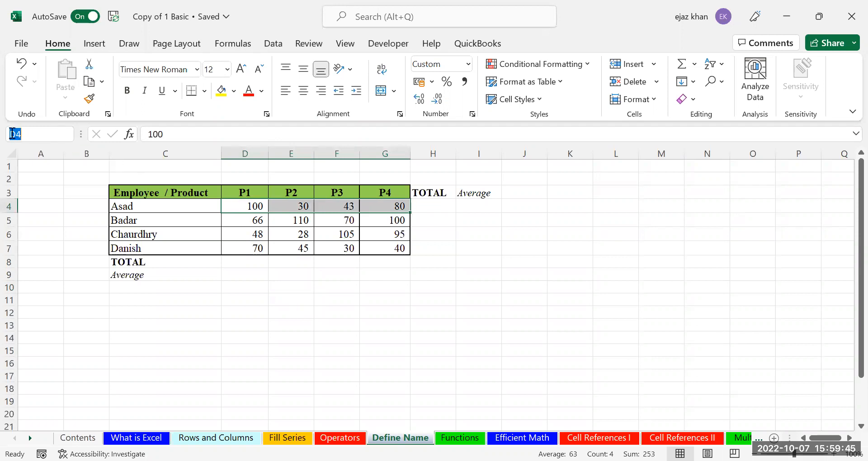
type("ASAD")
key("Return")
left_click_drag(260, 220, 384, 220)
left_click(33, 130)
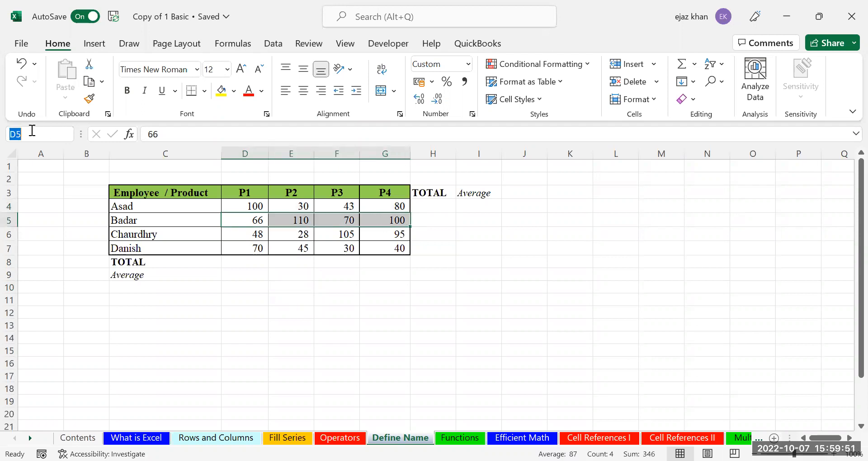
type("BA")
key("BackSpace")
type("adar")
Name D6:G6 and D7:G7 after the third and fourth employees
left_click_drag(249, 236, 374, 235)
left_click(13, 135)
type("CHaud")
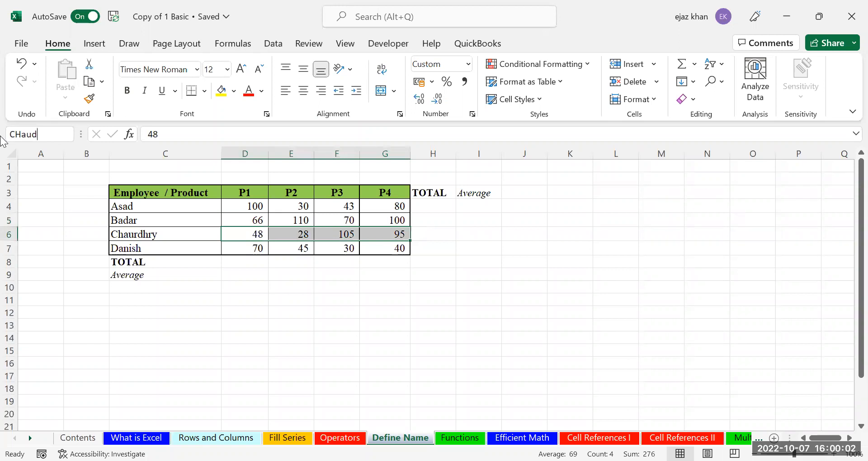
key("BackSpace")
type("audhry")
key("Return")
left_click_drag(253, 249, 393, 249)
left_click(32, 130)
type("Danish")
key("Return")
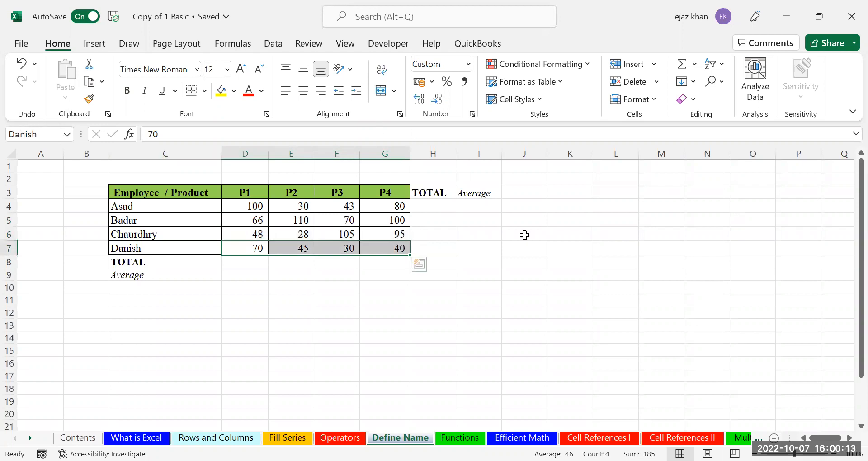
left_click(442, 201)
left_click(483, 203)
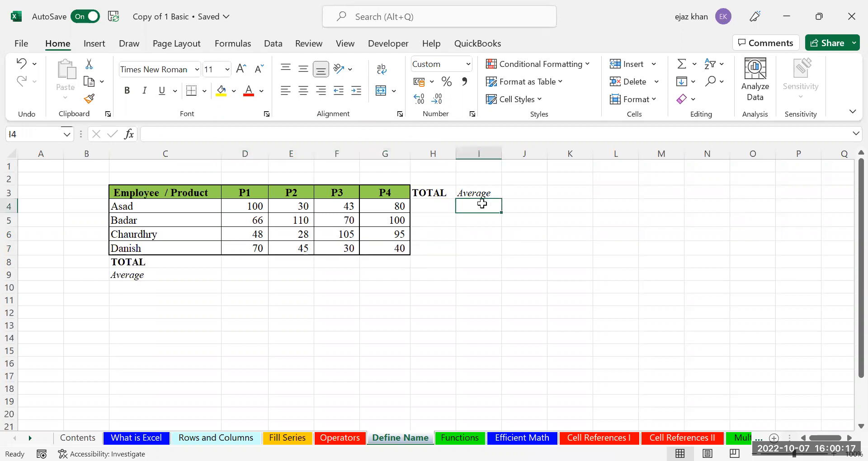
Enter =100+30+43+80 in H4 for a total of 253, then start a new formula there
key("Left")
key("Left")
key("Left")
key("Left")
key("Left")
key("shift+Right")
key("shift+Right")
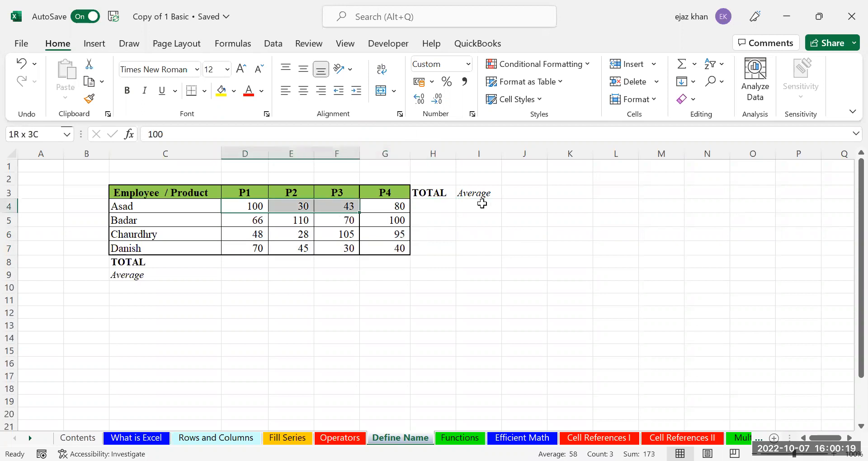
key("shift+Right")
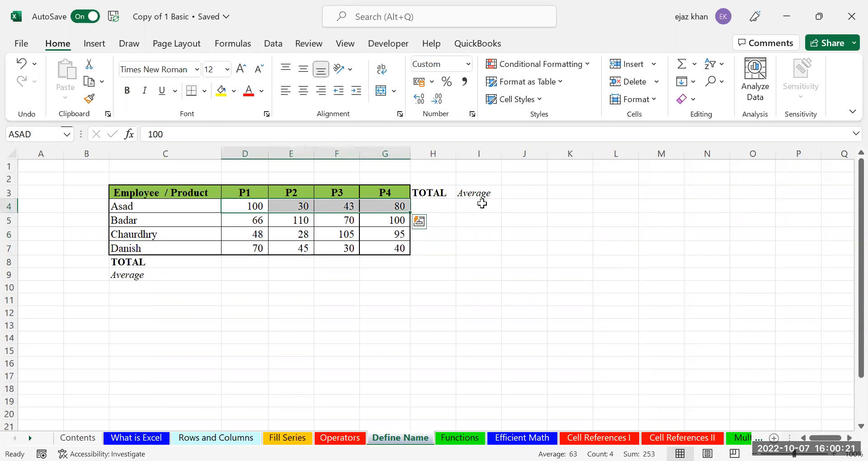
key("ctrl+Right")
key("Right")
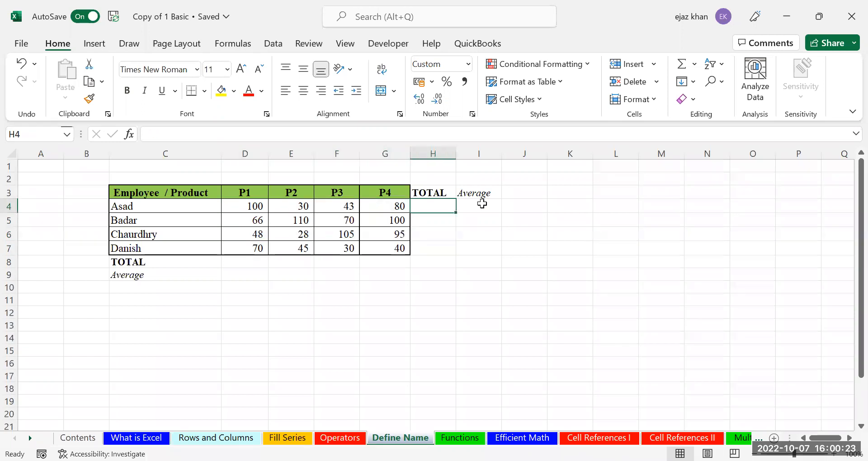
type("=")
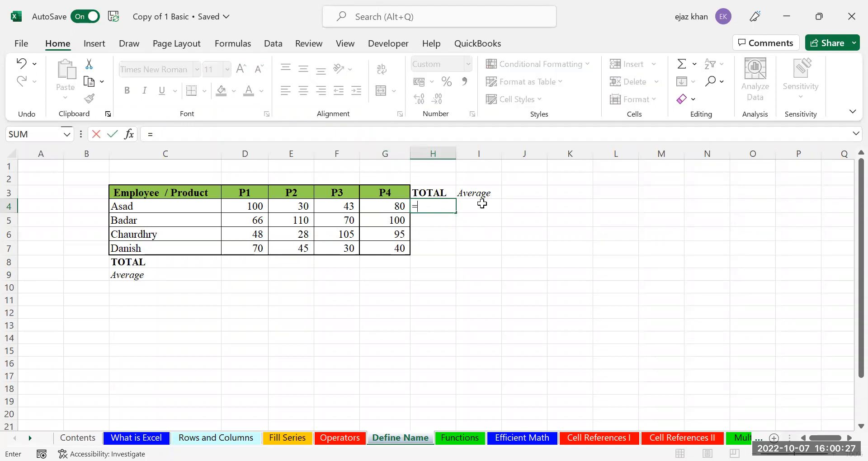
type("100+30")
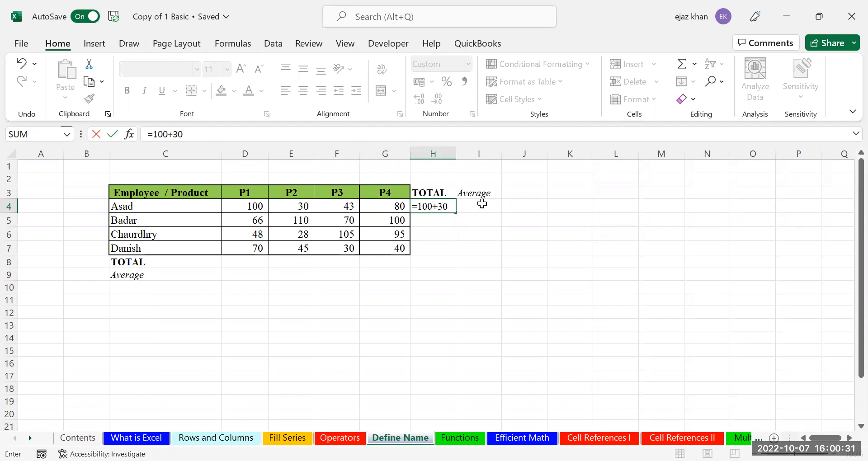
type("+43+80")
key("Return")
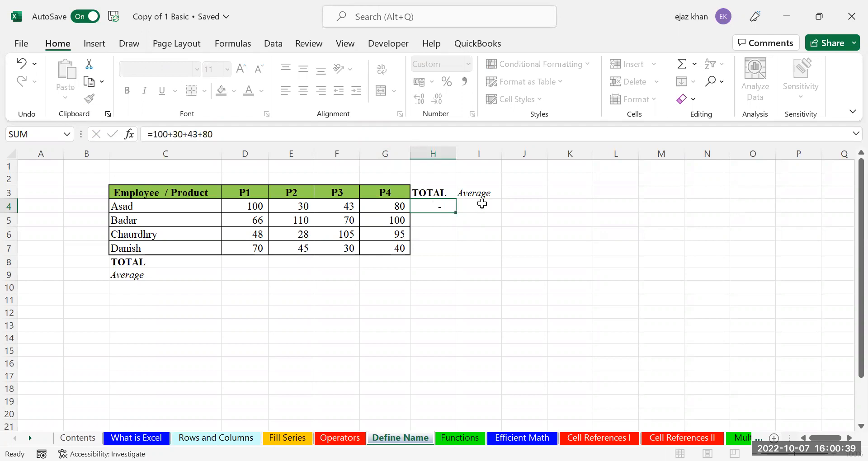
key("Up")
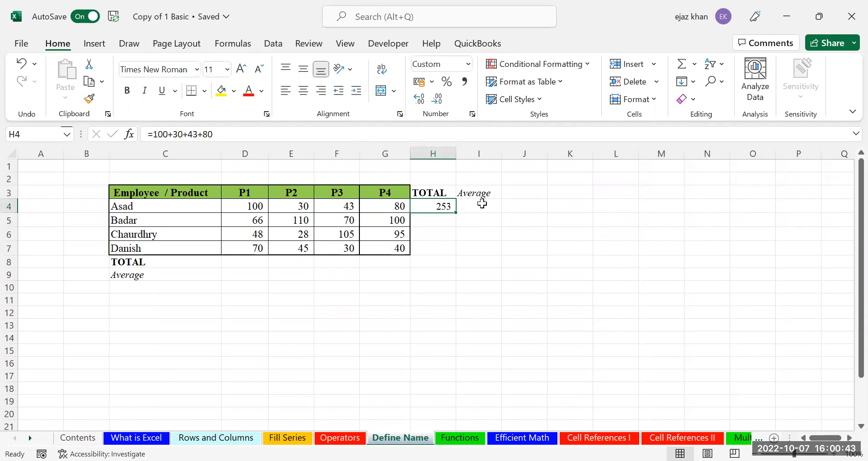
type("=")
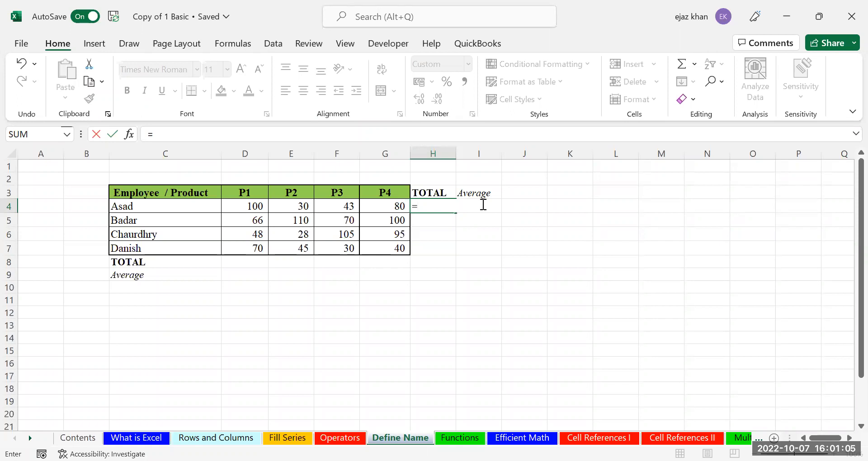
Build =SUM(D4:H4) in H4 from the SUM suggestion, including H4 itself
type("sum")
key("BackSpace")
key("BackSpace")
key("BackSpace")
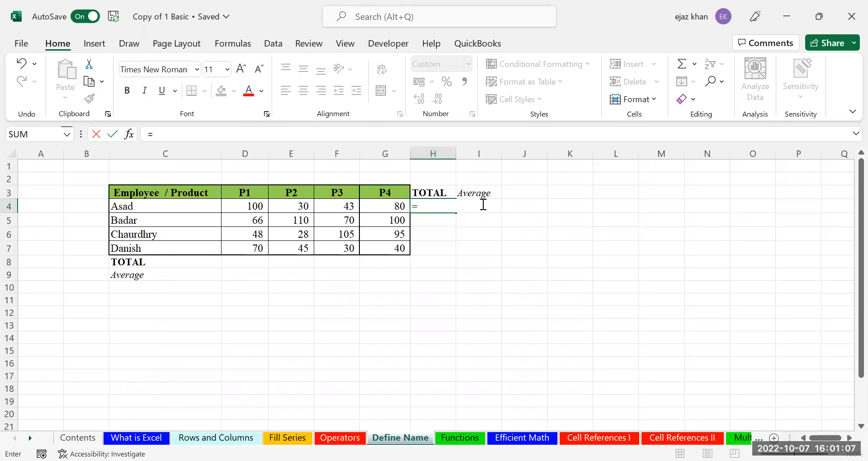
type("sum")
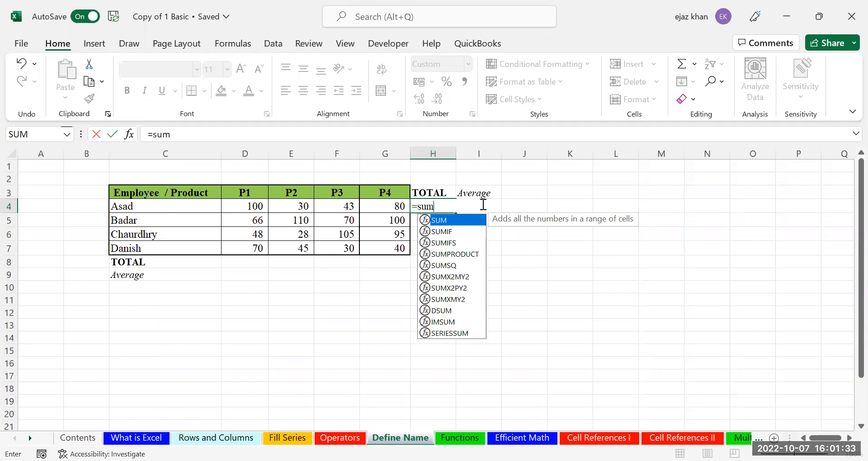
key("Down")
key("Down")
key("Down")
key("Down")
key("Down")
key("Down")
key("Down")
key("Down")
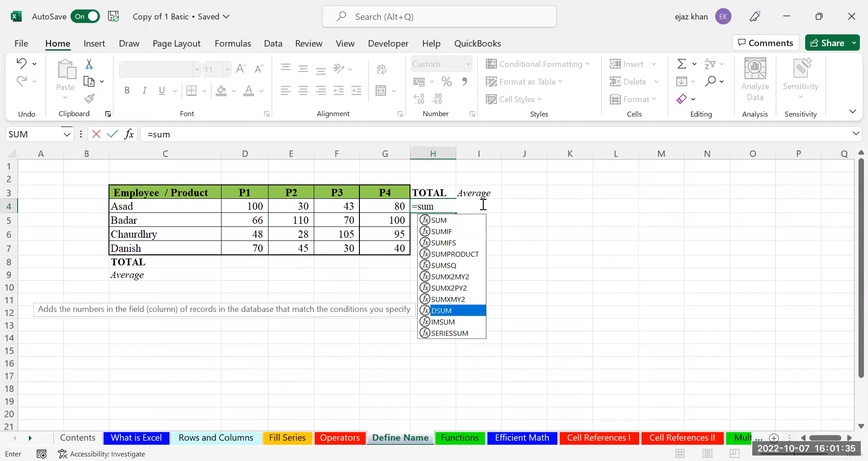
key("Up")
key("Up")
key("Up")
key("Up")
key("Up")
key("Up")
key("Up")
key("Up")
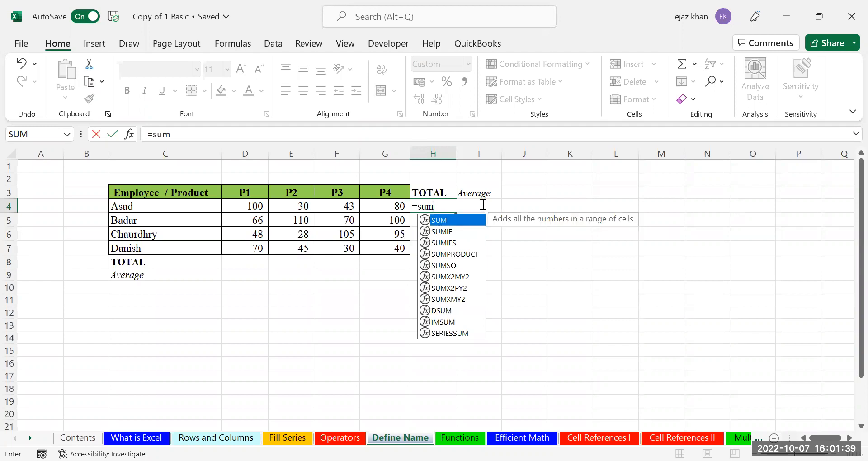
key("Tab")
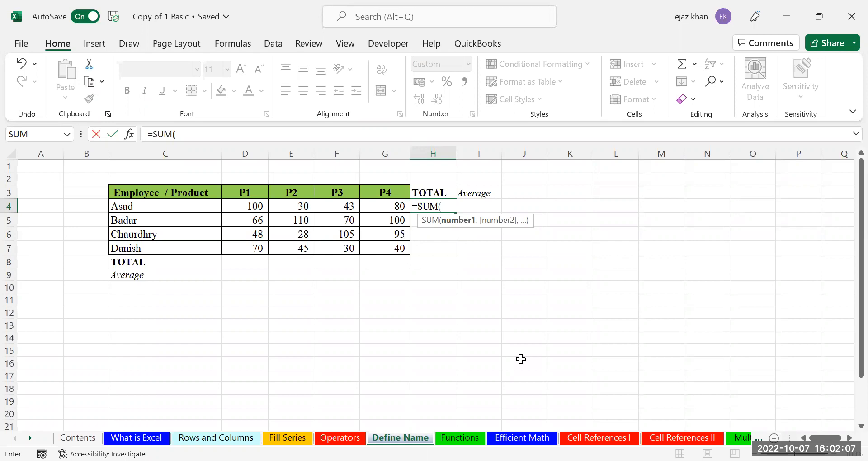
key("shift+Left")
key("shift+Left")
key("shift+Left")
key("shift+Left")
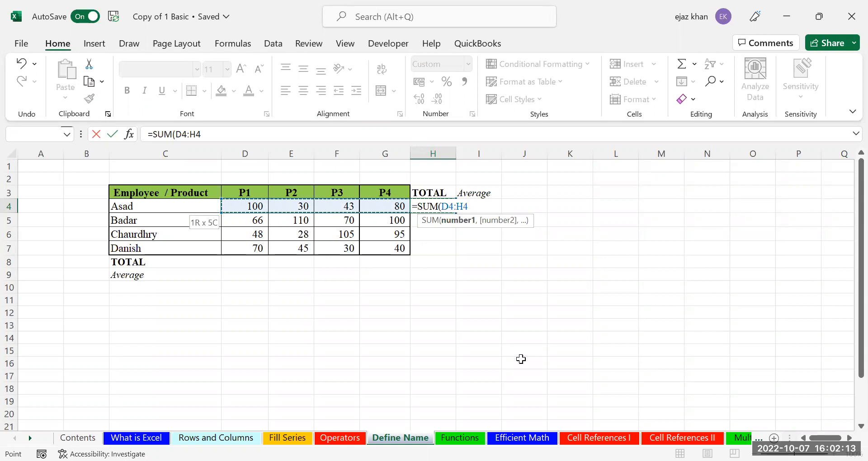
type(")")
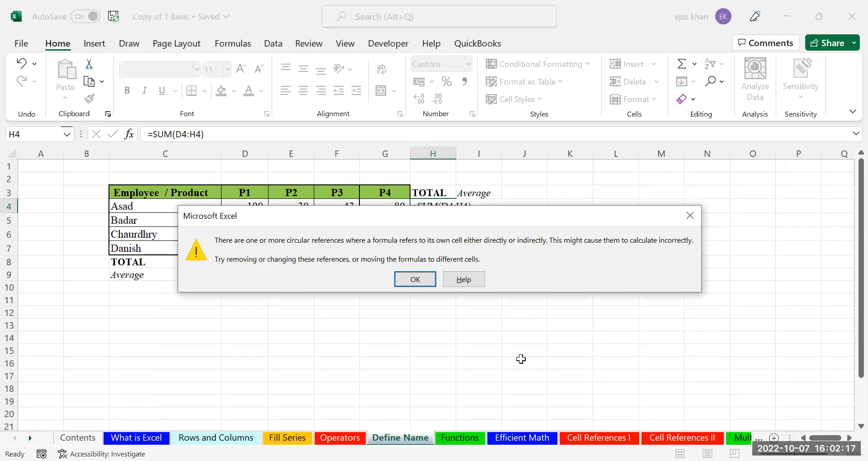
Rewrite H4 as a SUM over D4:G4 so it uses the first employee's named range, totalling 253
key("Return")
type("=")
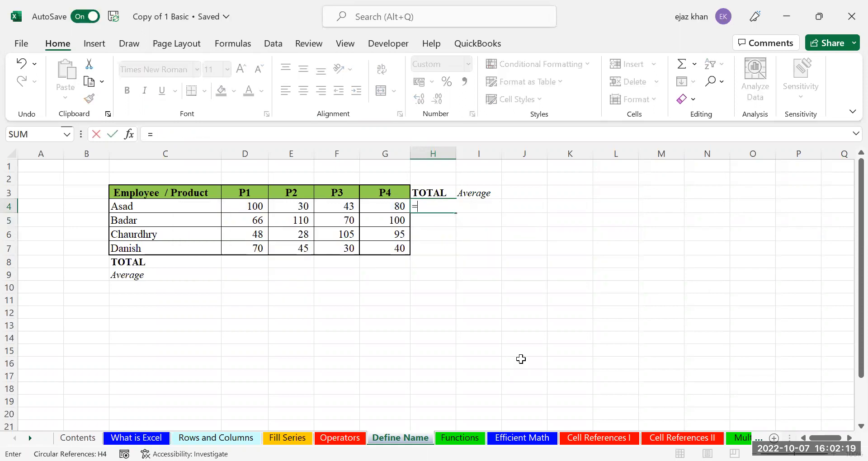
type("SUM(")
key("Left")
key("Left")
key("Left")
key("Left")
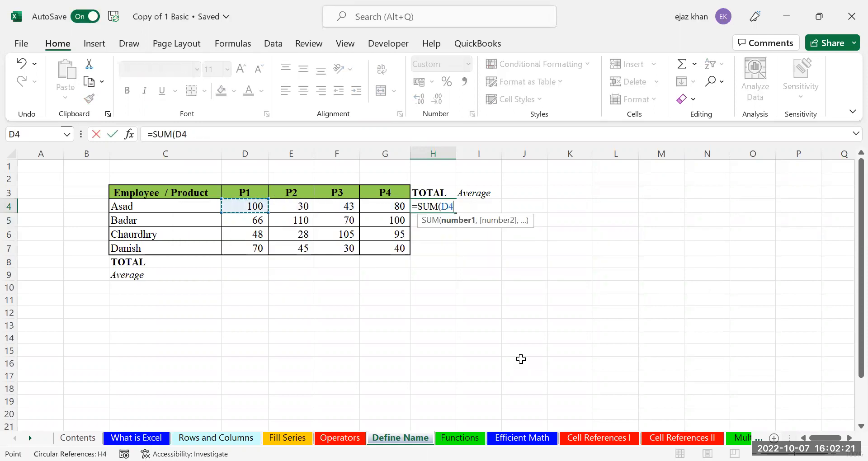
key("ctrl+shift+Right")
key("ctrl+Return")
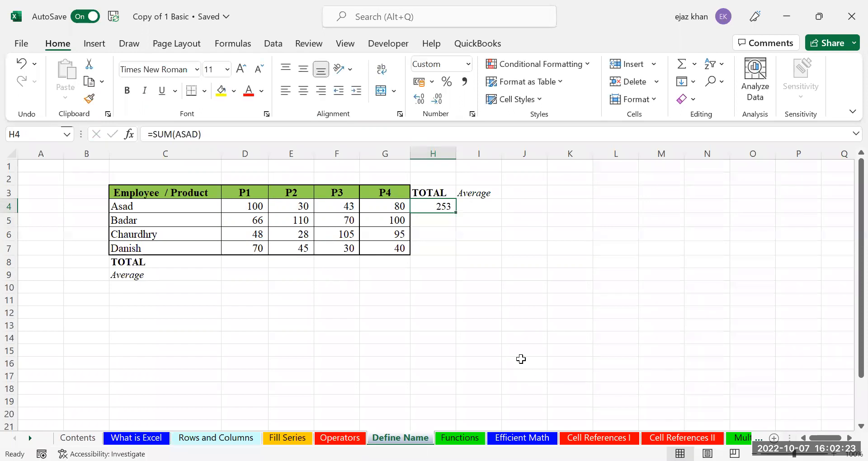
type("=")
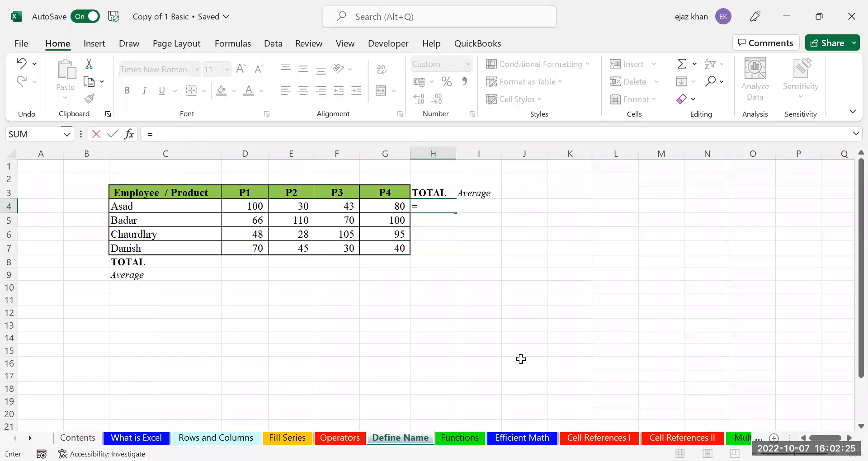
type("SUM(")
key("Left")
key("Left")
key("Left")
key("Left")
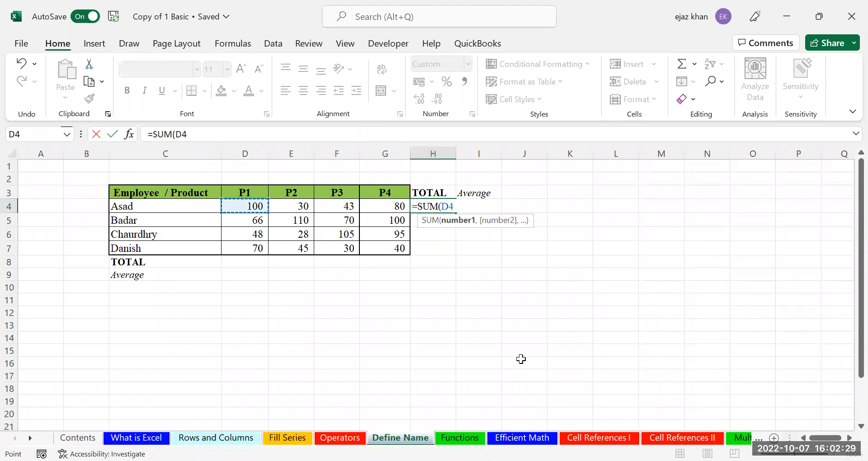
key("ctrl+shift+Right")
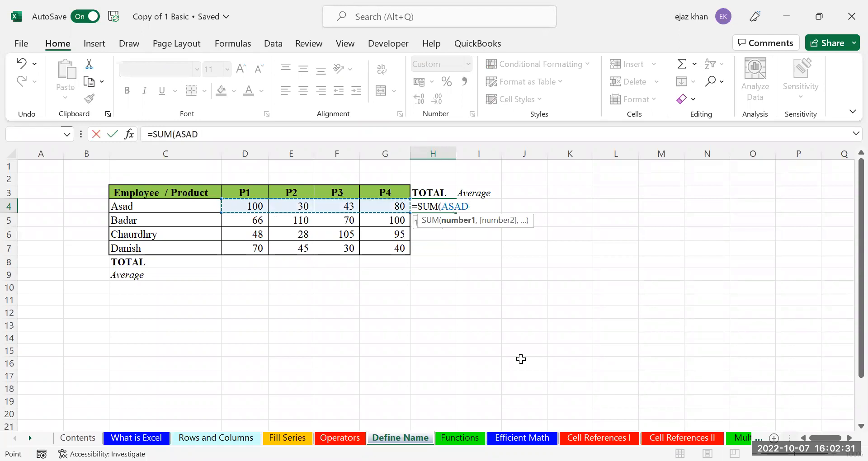
type(")")
key("ctrl+Return")
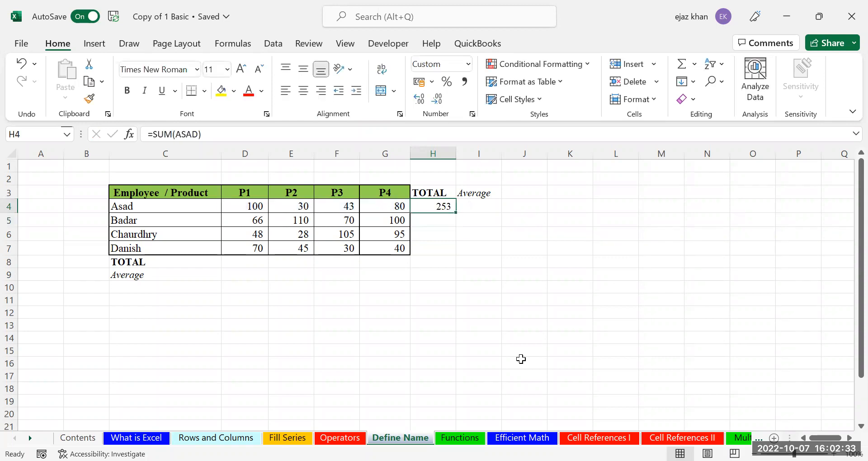
Total rows 5 and 6 with =SUM(Badar) in H5 and =SUM(Chaudhry) in H6, giving 346 and 276
left_click(439, 220)
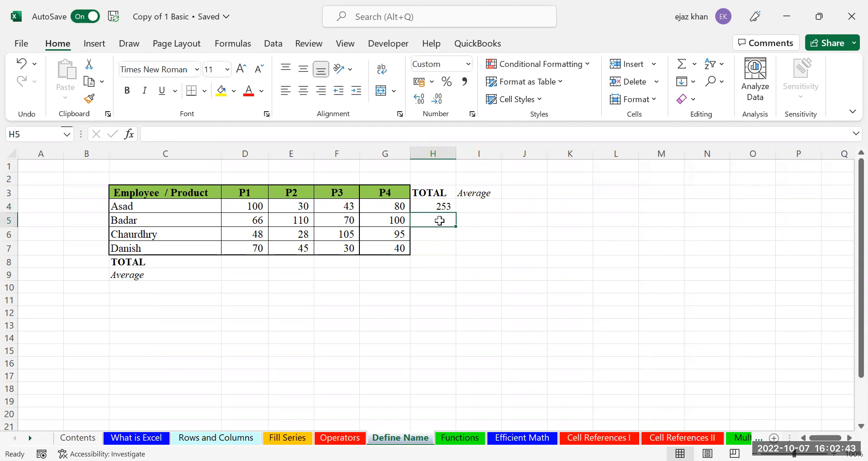
type("=SUM(")
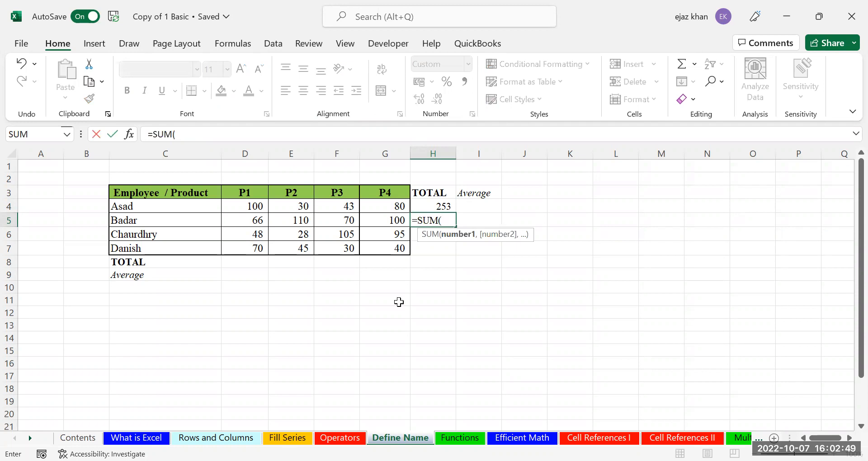
type("badar")
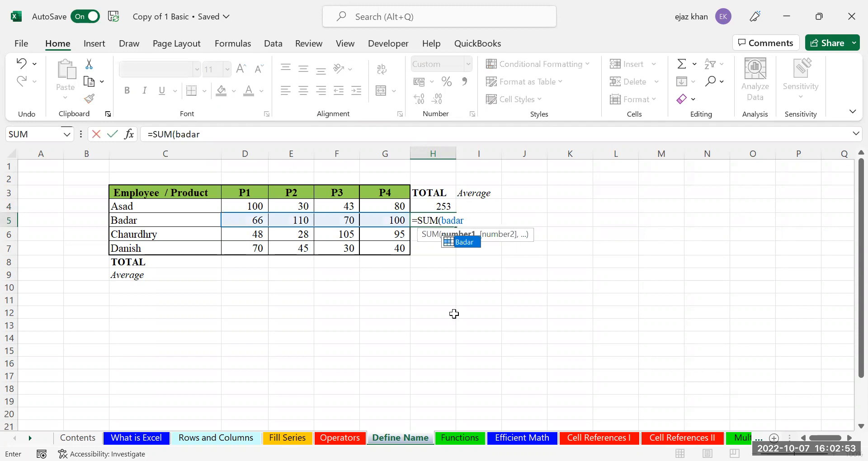
key("Tab")
type(")")
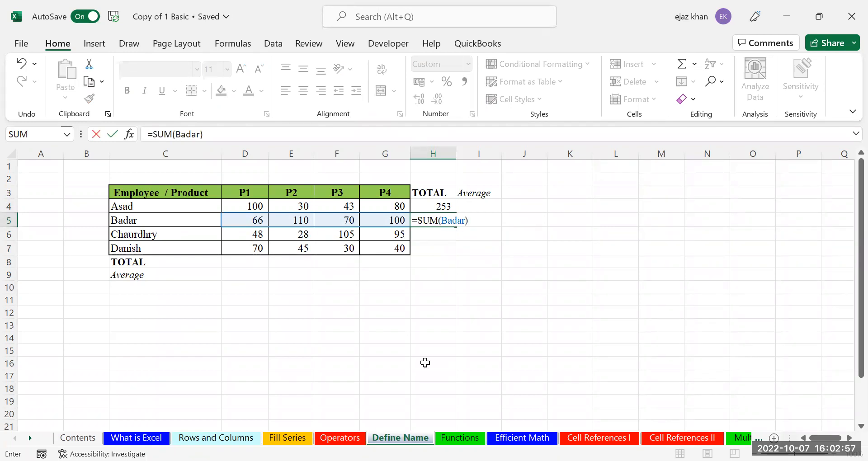
key("ctrl+Return")
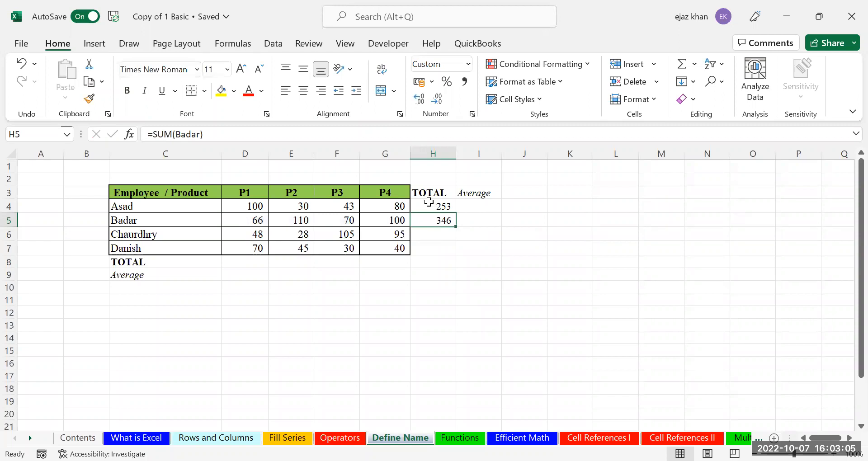
left_click(433, 232)
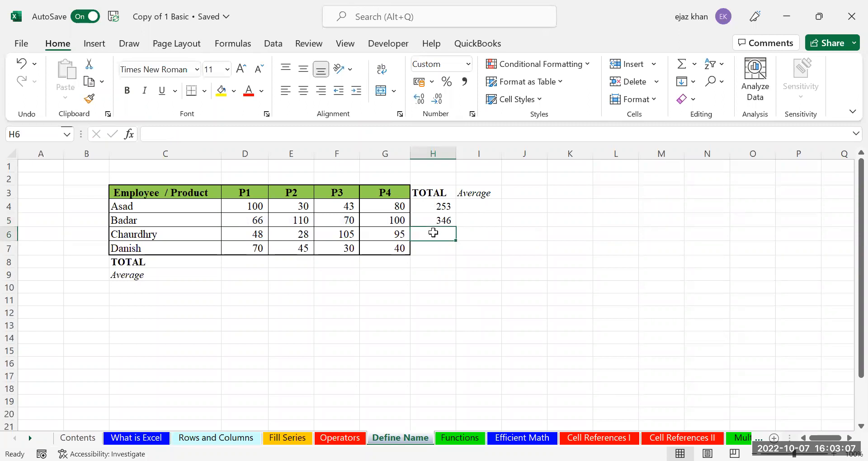
type("=")
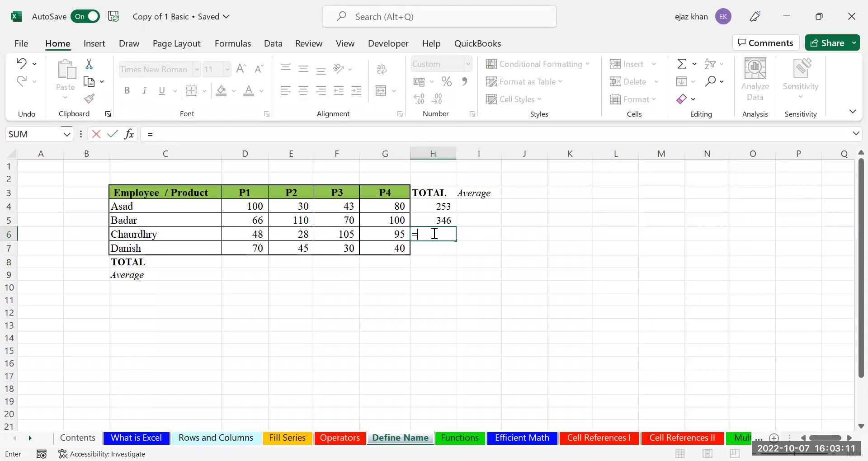
type("SUM(")
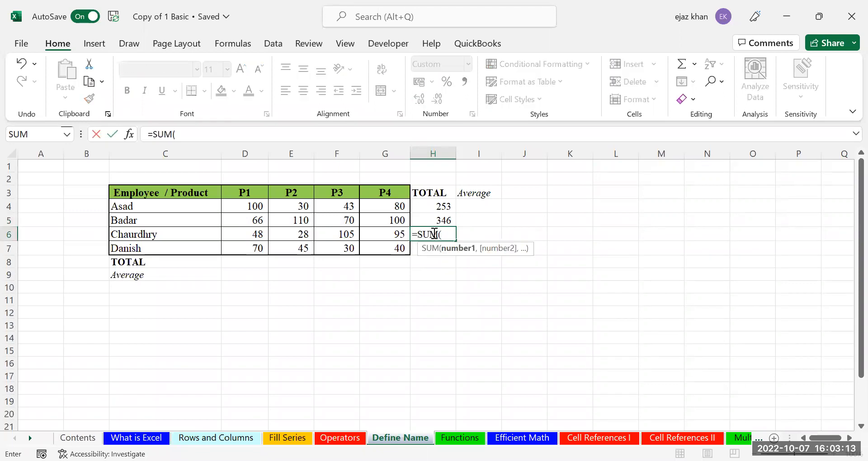
type("Chaud")
key("Tab")
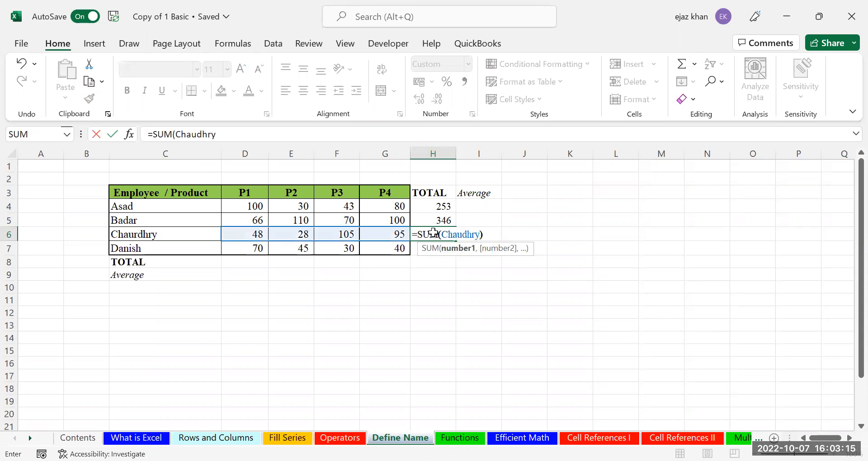
key("Return")
Copy the H6 total down into H7 and edit it to sum Danish's named row, showing 185
right_click(433, 232)
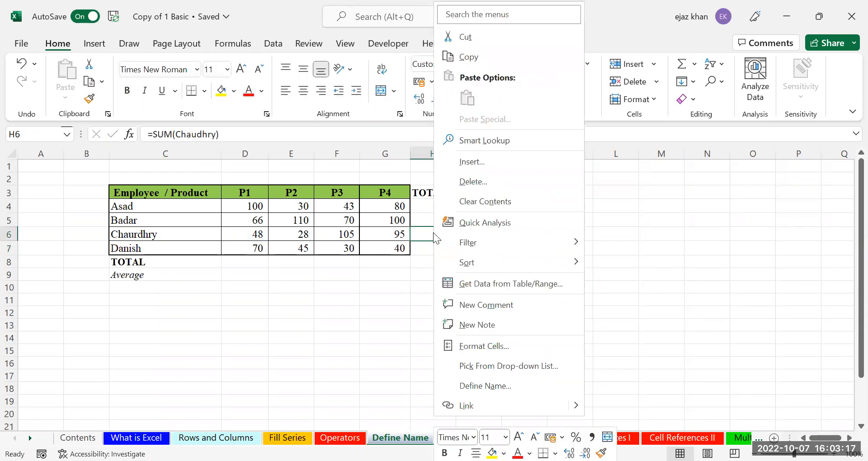
left_click(433, 233)
left_click_drag(456, 241, 456, 252)
left_click(434, 248)
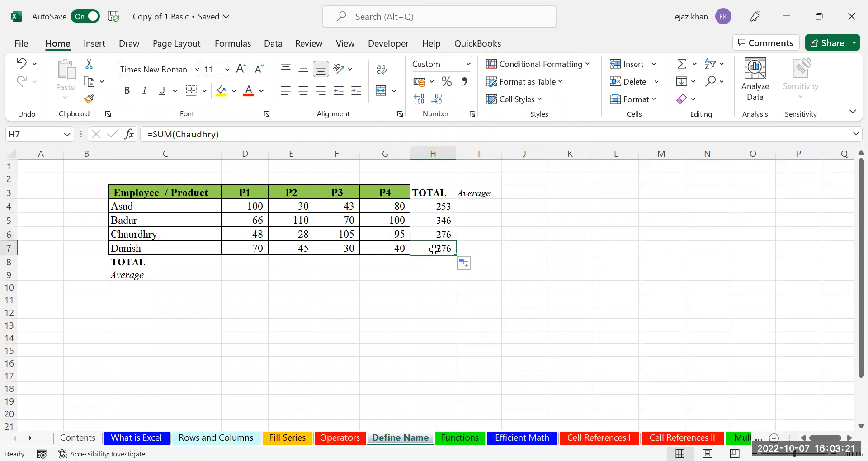
double_click(435, 249)
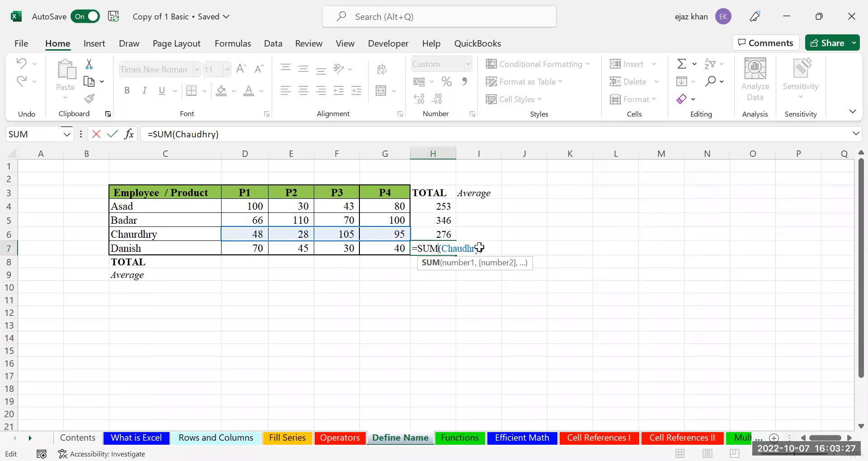
key("Return")
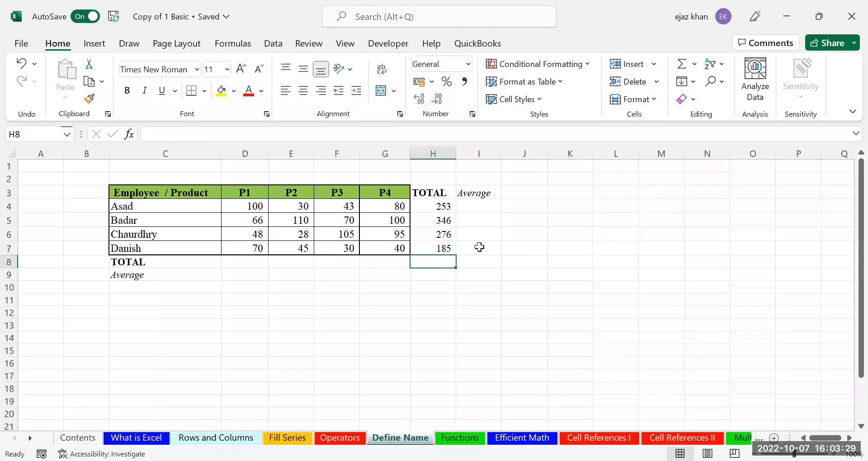
Enter =AVERAGE(ASAD) in I4 so Asad's average shows 63
left_click(473, 206)
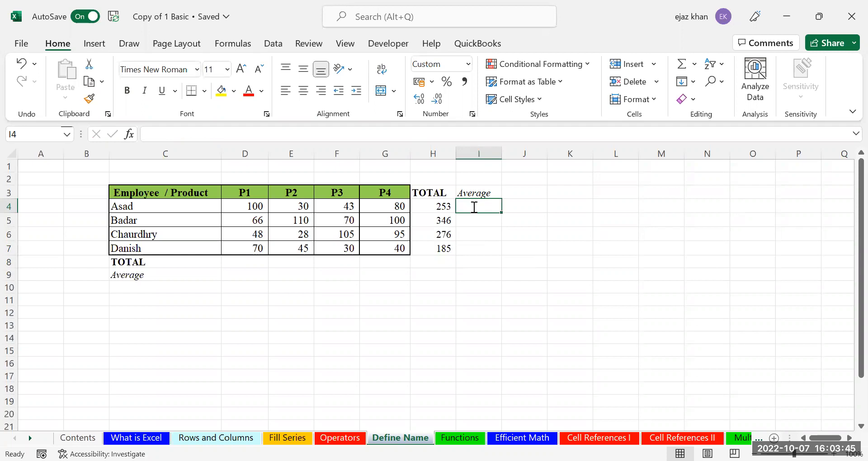
type("=")
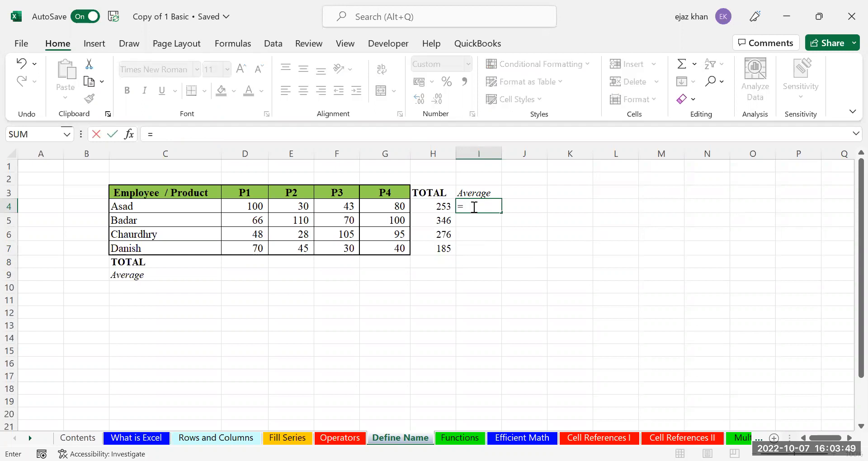
type("aver")
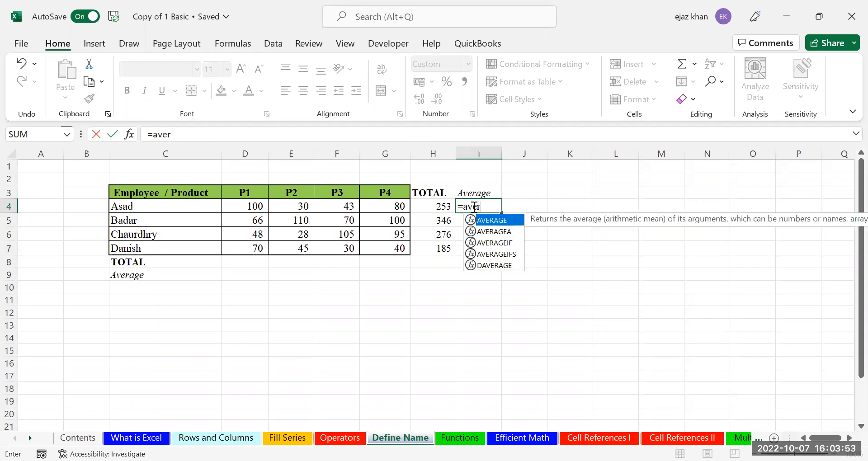
key("Tab")
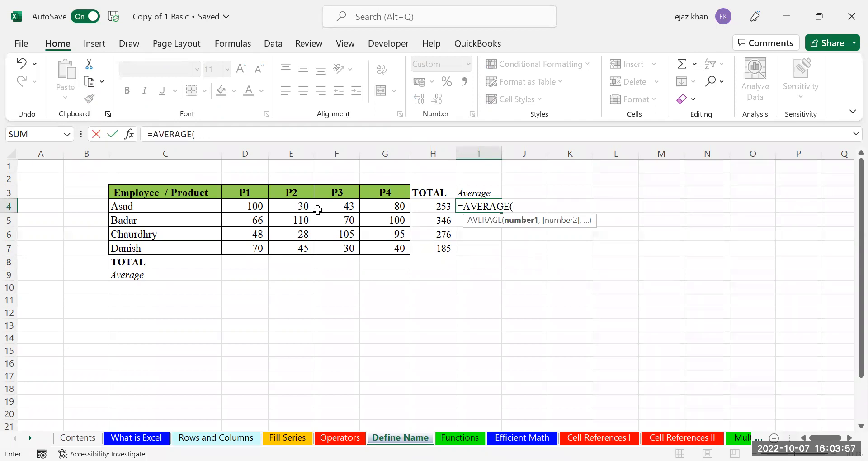
type("ASAD)")
key("Return")
key("Up")
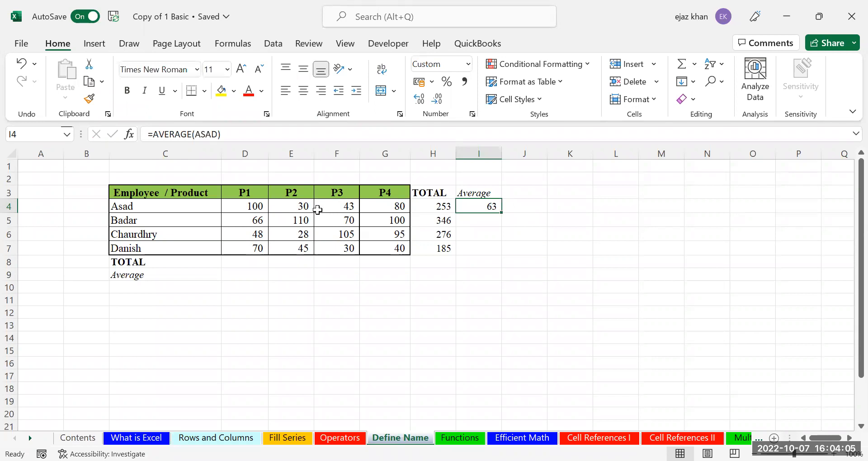
key("Down")
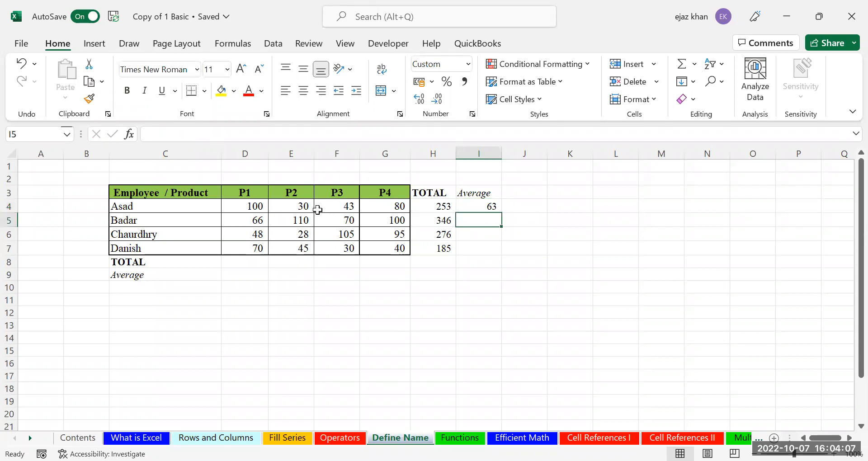
key("Up")
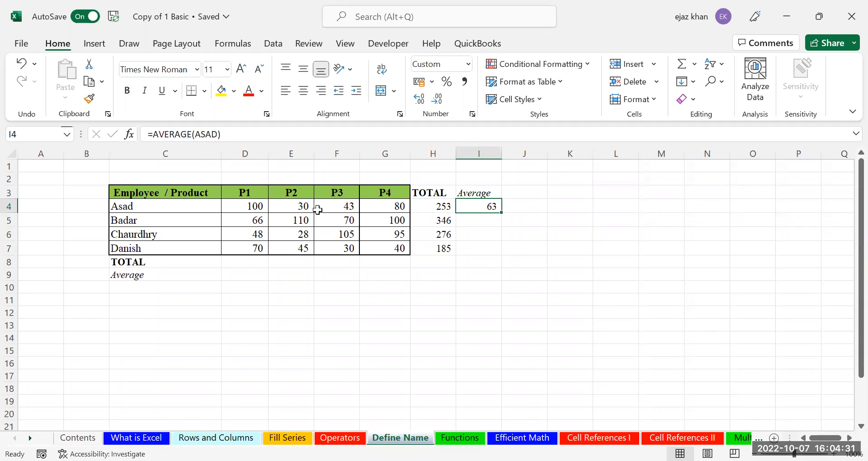
Fill in averages for Badar (87), Chaudhry (69) and Danish (46, as H7/4) in I5:I7
key("Down")
type("=")
key("BackSpace")
type("=")
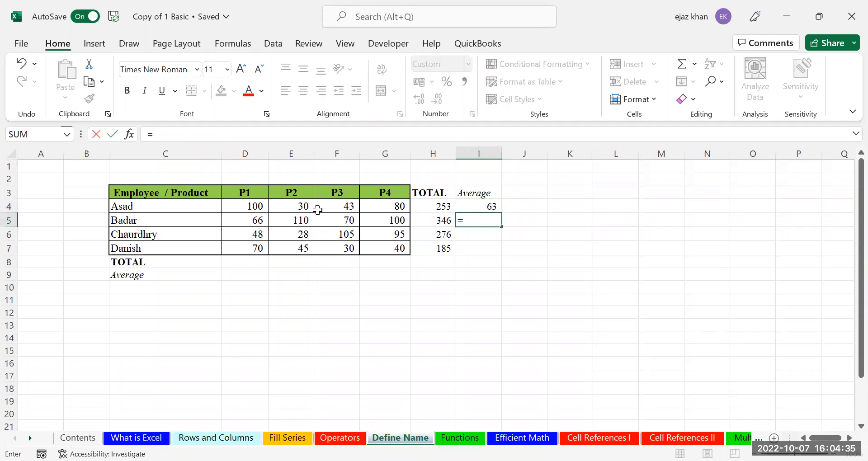
type("AVERAGE(")
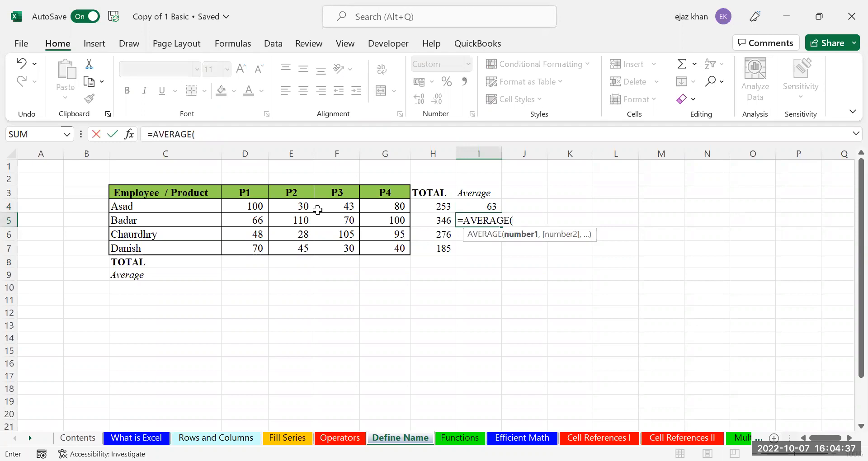
key("Return")
type("=")
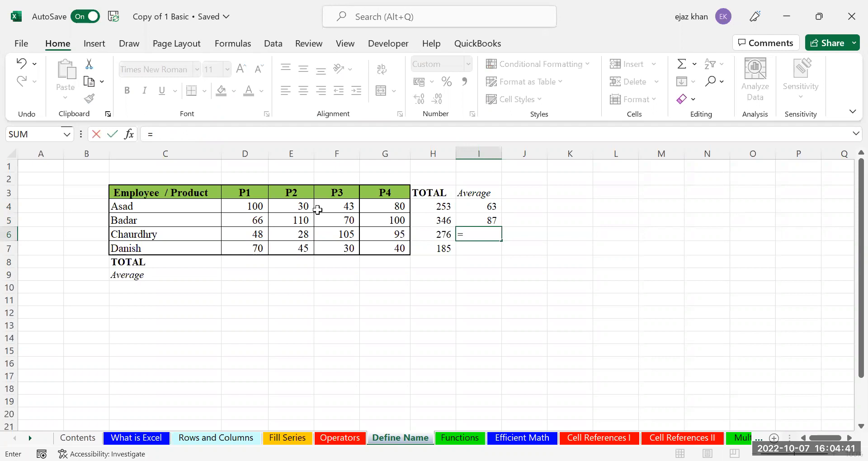
type("AVERAGE(")
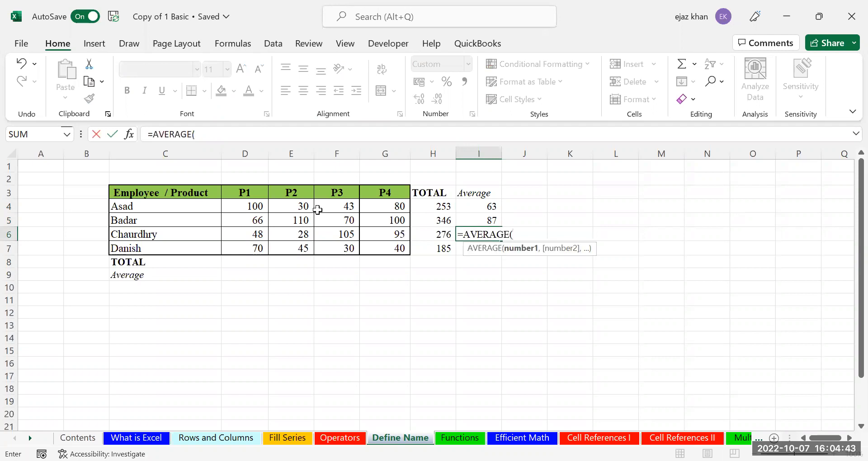
type("Chaurdhry)")
key("Return")
type("=")
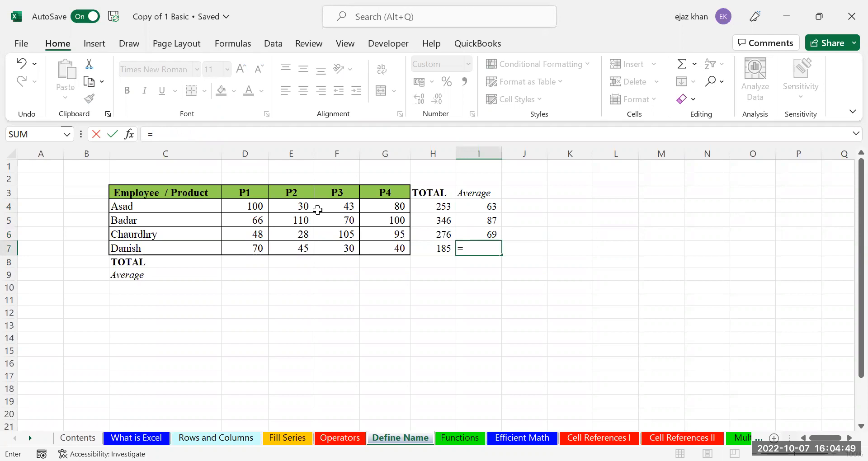
key("Left")
type("/4")
key("Return")
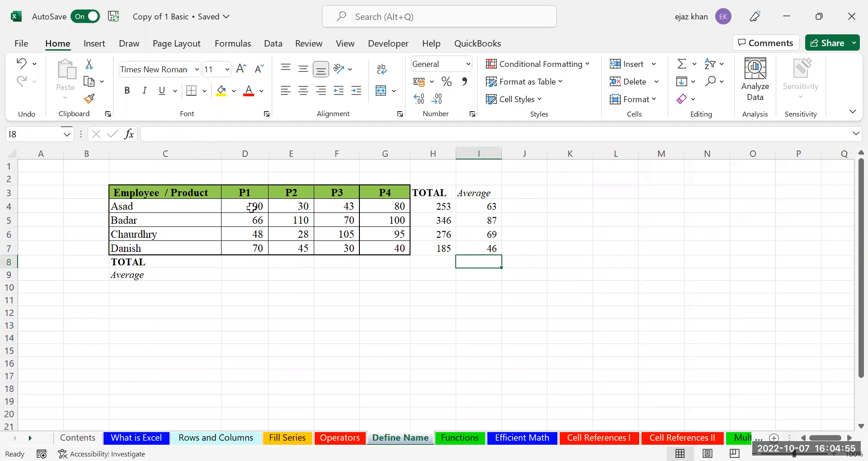
left_click_drag(240, 212, 237, 246)
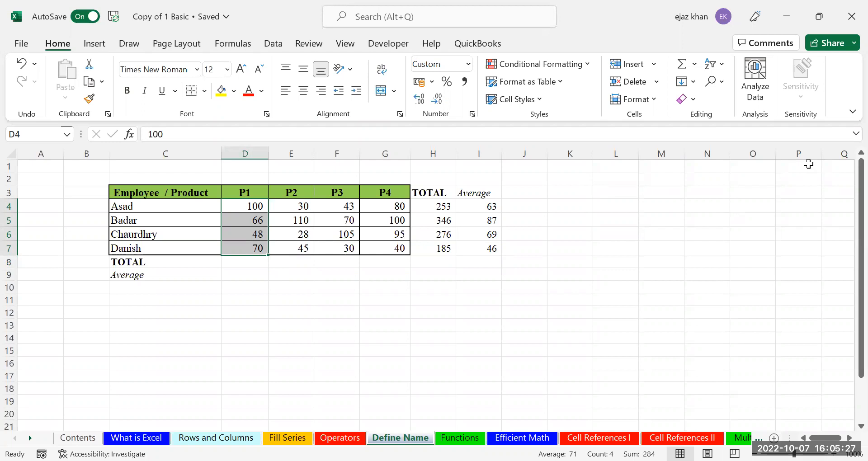
left_click(689, 230)
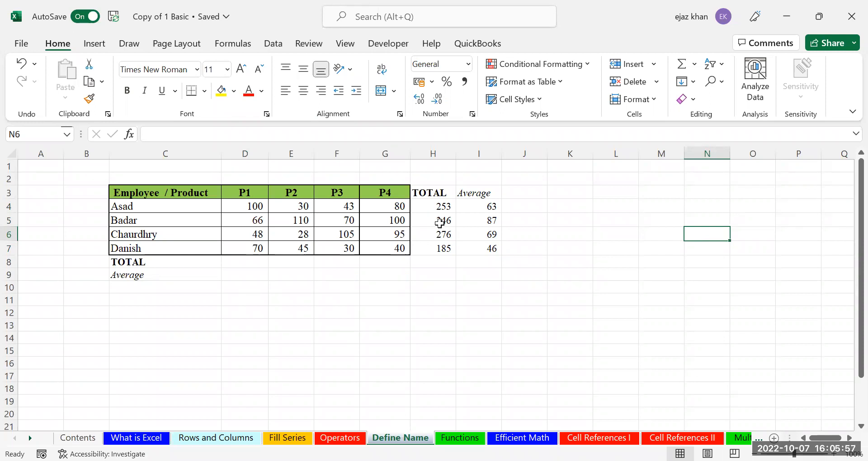
left_click(440, 251)
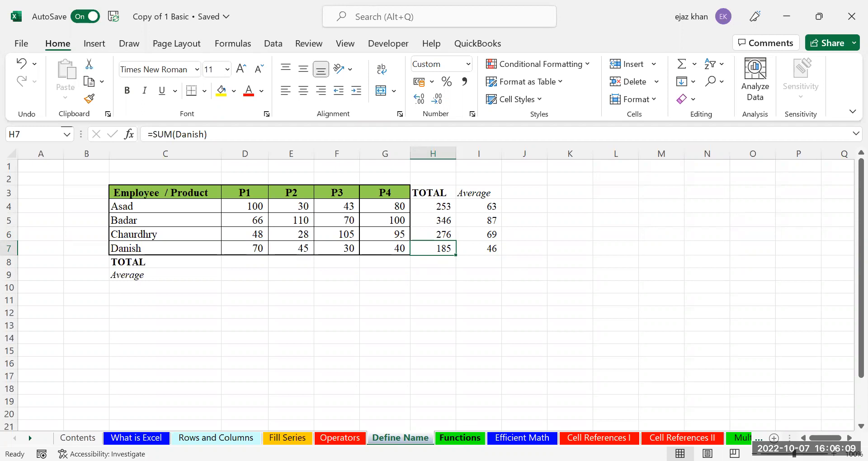
Switch to the Functions sheet with Ctrl+Page Down and scroll down to the vehicle price summary block
left_click(459, 438)
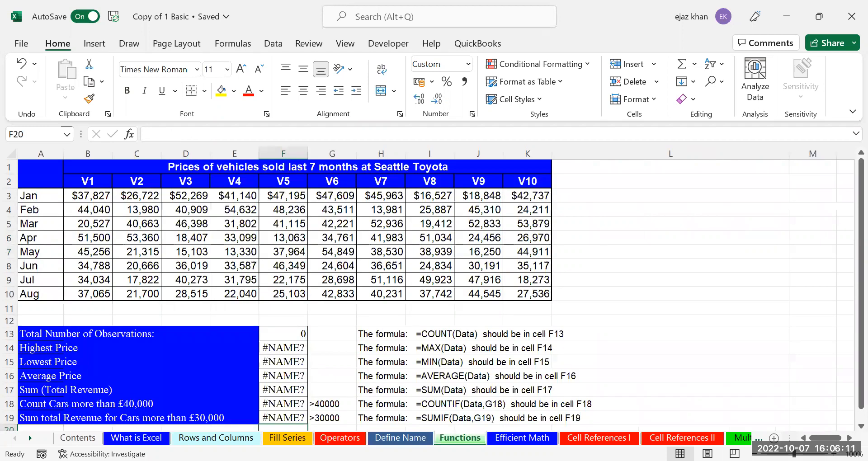
left_click(391, 433)
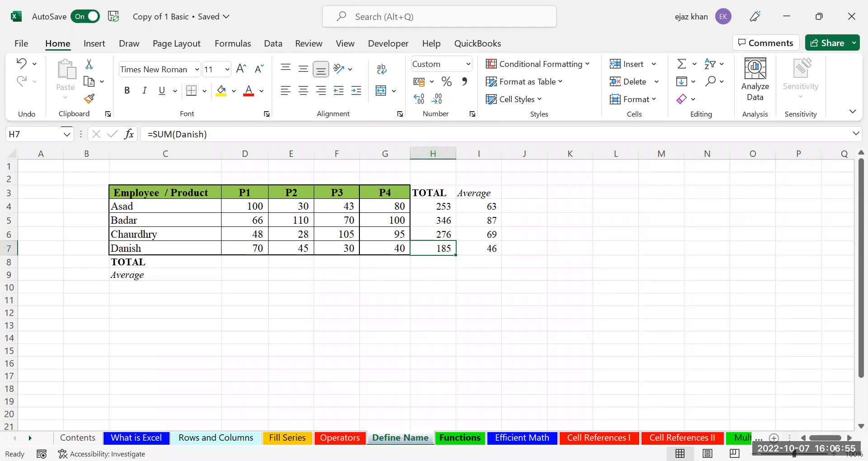
key("ctrl+Page_Down")
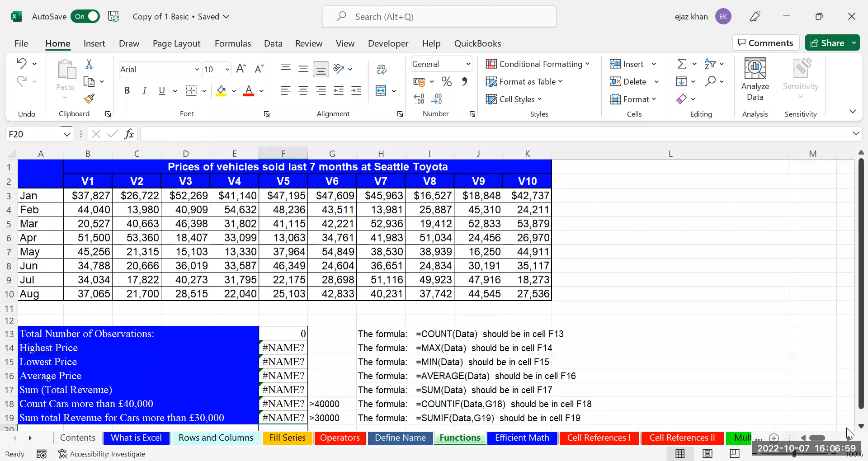
scroll(849, 420, "down", 1)
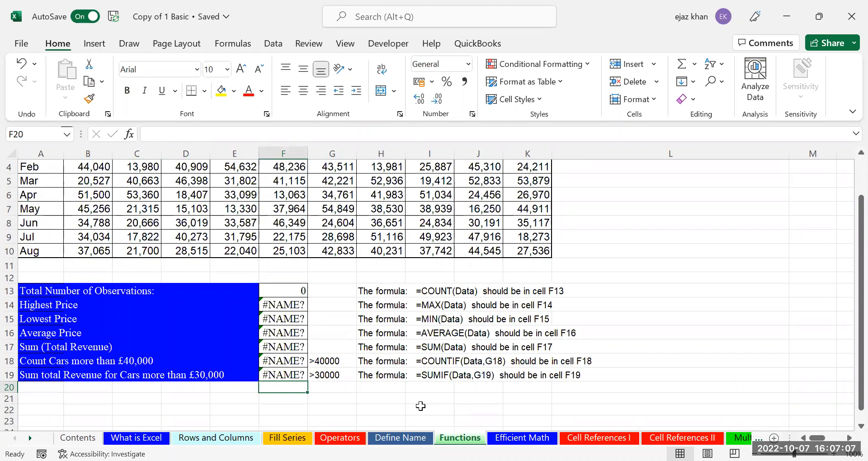
Select the vehicle prices B3:K10 and name them 'Sales' in the Name Box
left_click(430, 294)
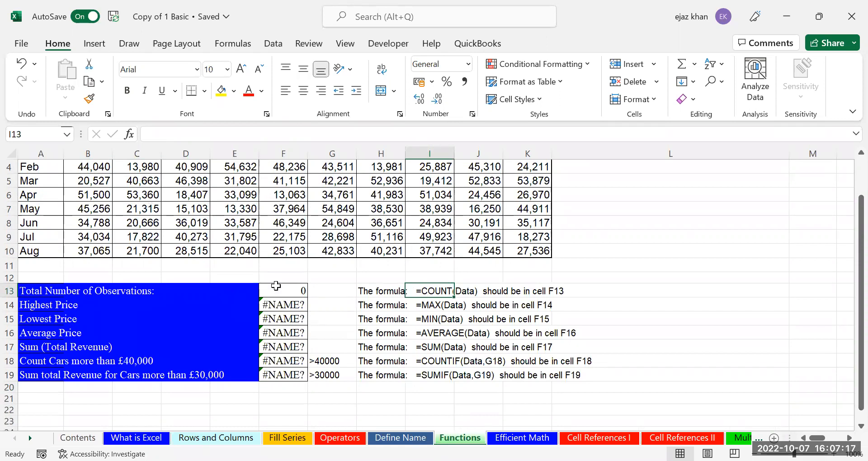
left_click(83, 166)
key("Up")
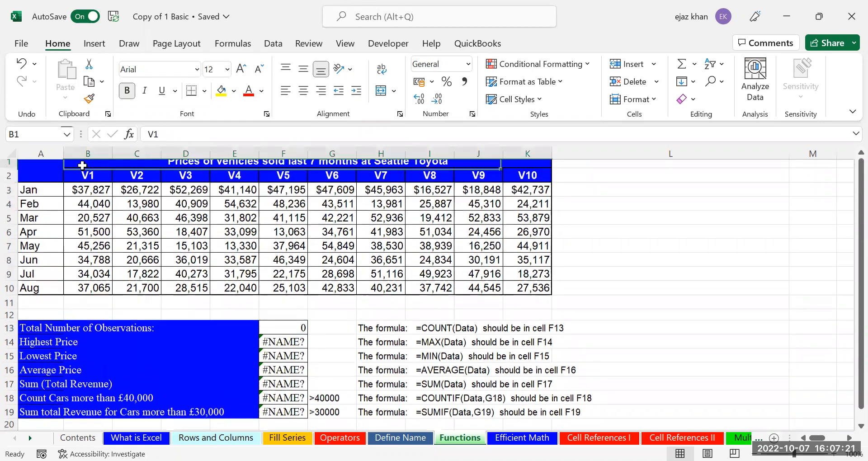
left_click_drag(135, 209, 538, 293)
left_click(10, 134)
type("Prices")
key("BackSpace")
key("BackSpace")
key("BackSpace")
key("BackSpace")
key("BackSpace")
key("BackSpace")
type("Sales")
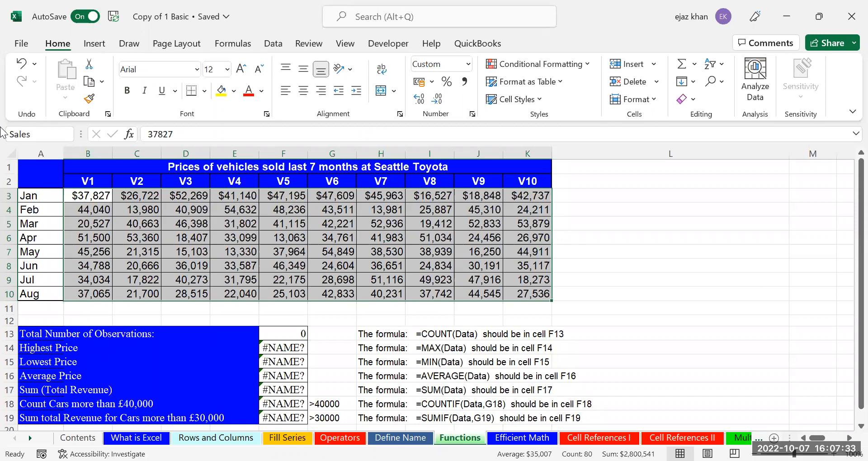
key("Return")
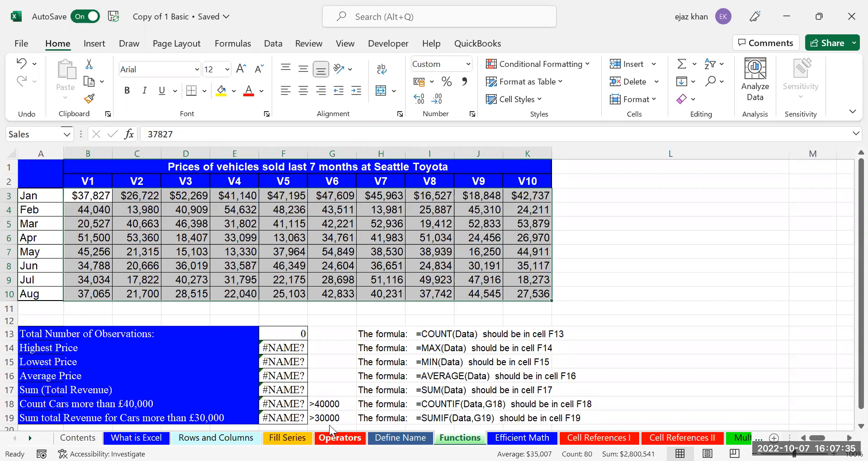
Enter =COUNT(Data) in F13 to show 80, then reselect B3:K10 to confirm it's named Sales
left_click(278, 332)
type("=")
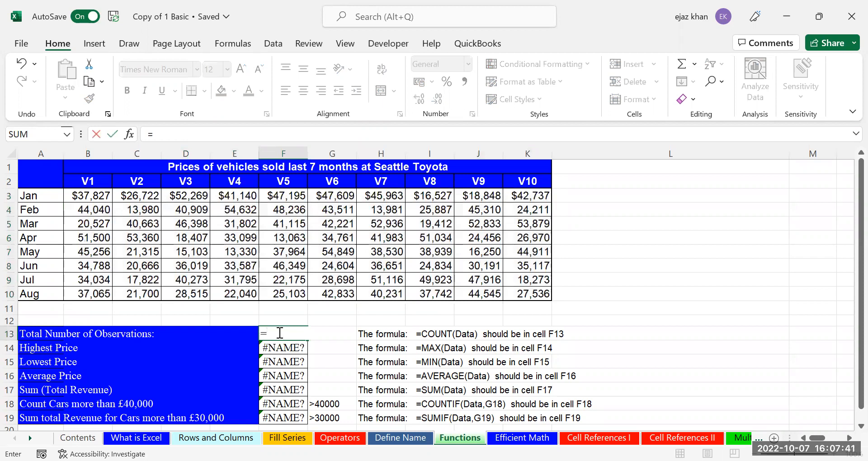
type("COUNT(")
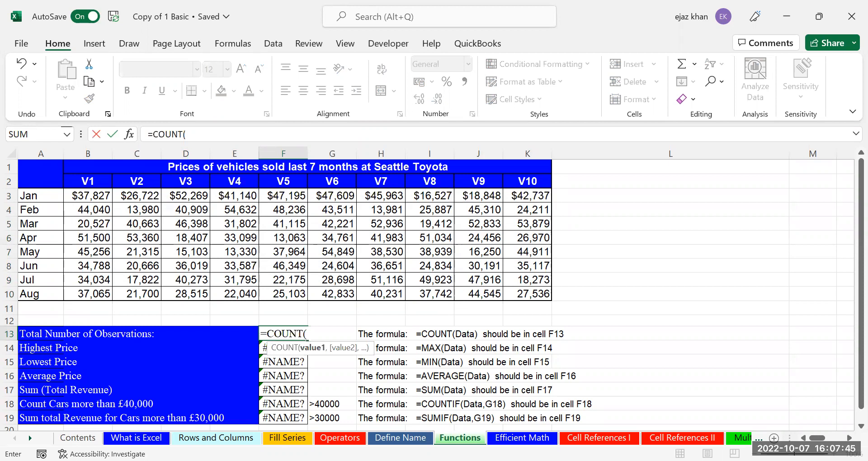
type("Data)")
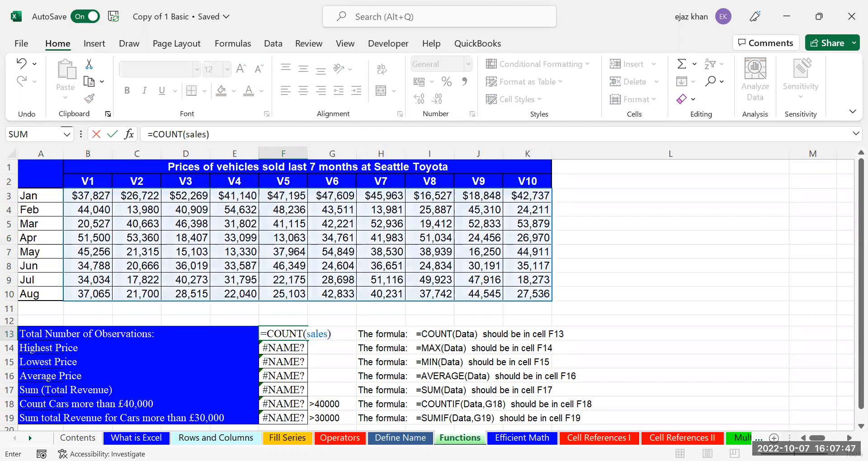
key("Return")
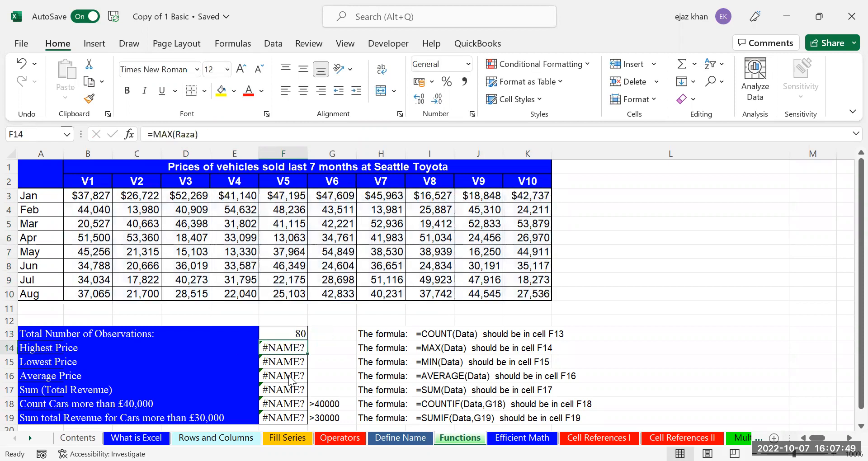
left_click_drag(94, 193, 521, 293)
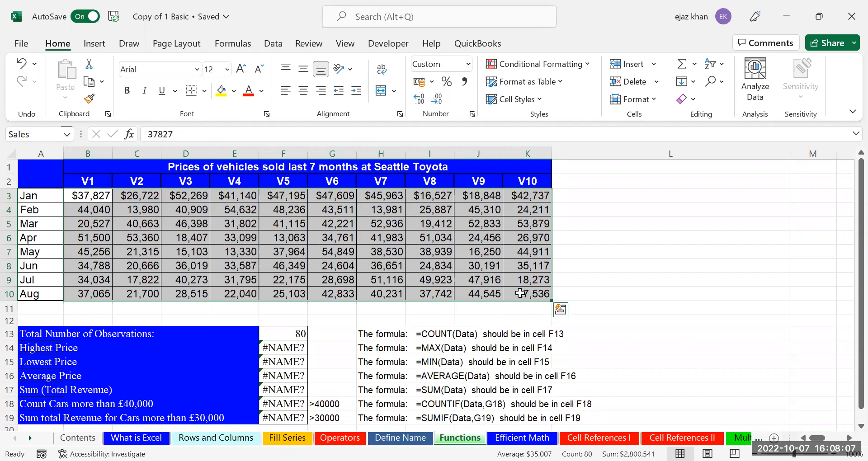
left_click(87, 198)
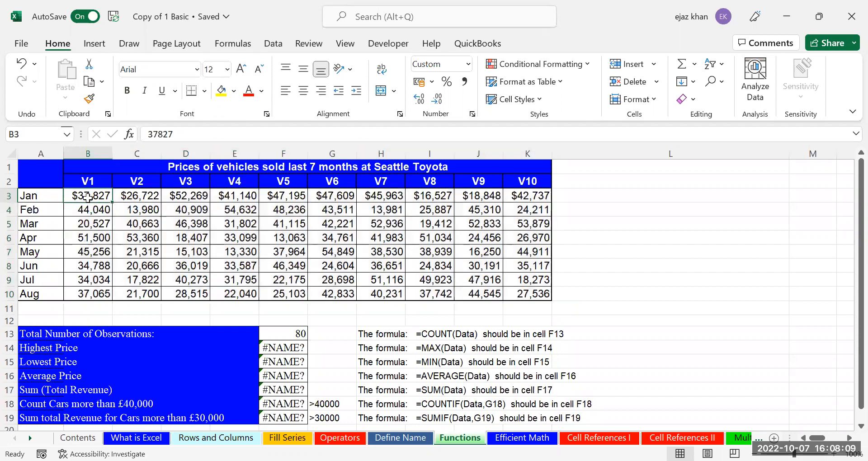
key("Delete")
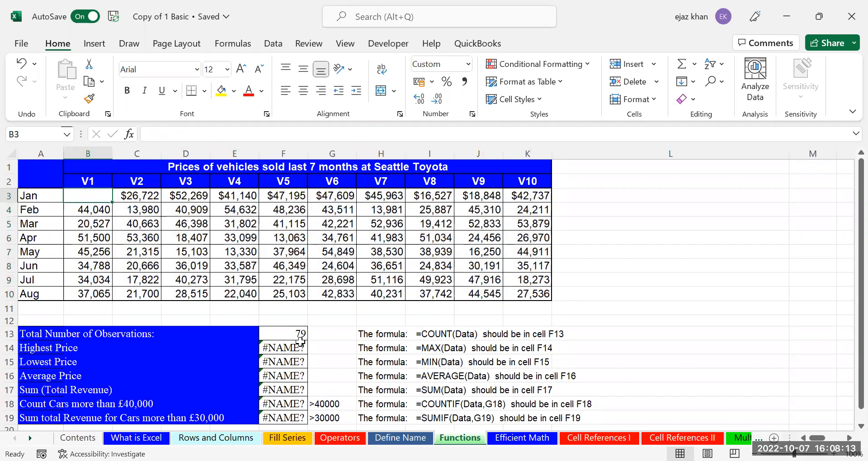
type("0")
key("Return")
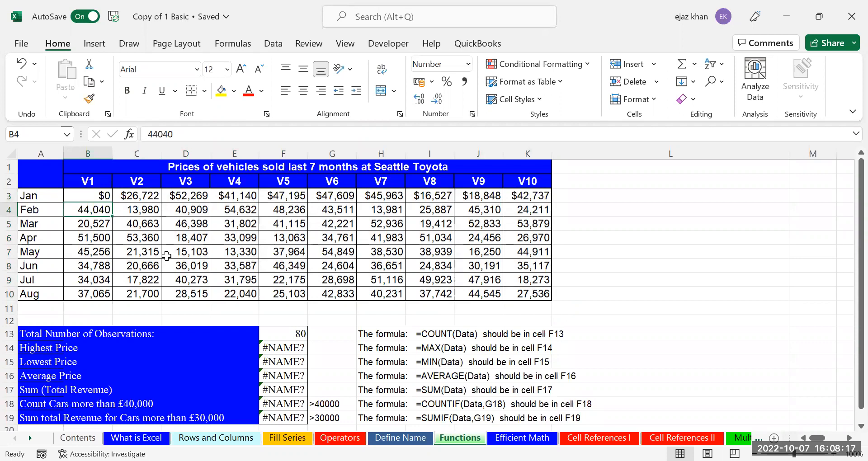
type("ALPH")
key("Escape")
left_click(96, 197)
type("A")
key("Return")
key("Up")
key("Up")
key("Up")
key("Down")
key("Down")
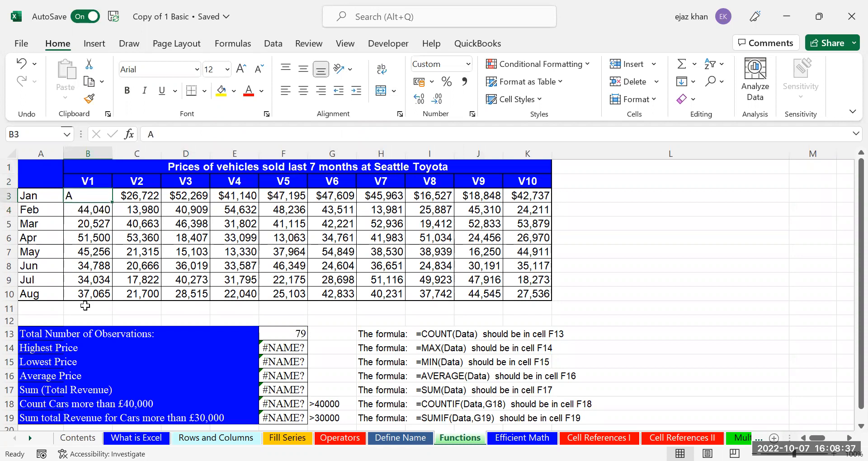
key("Down")
key("Down")
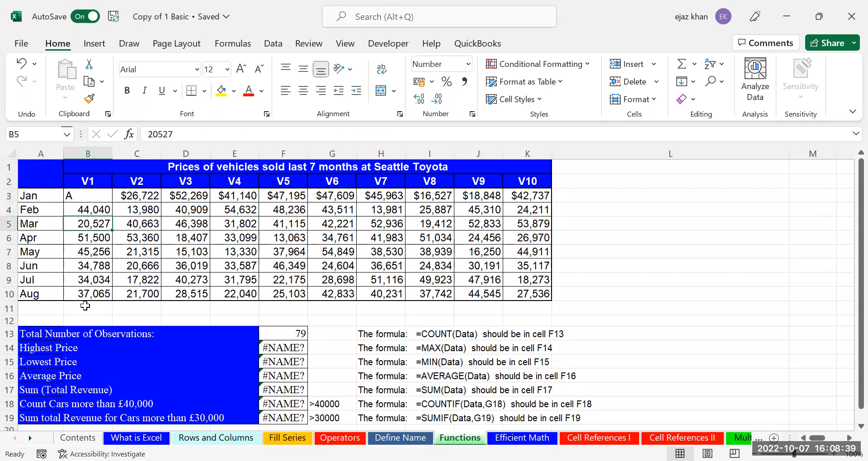
key("Up")
key("Up")
key("Left")
key("Right")
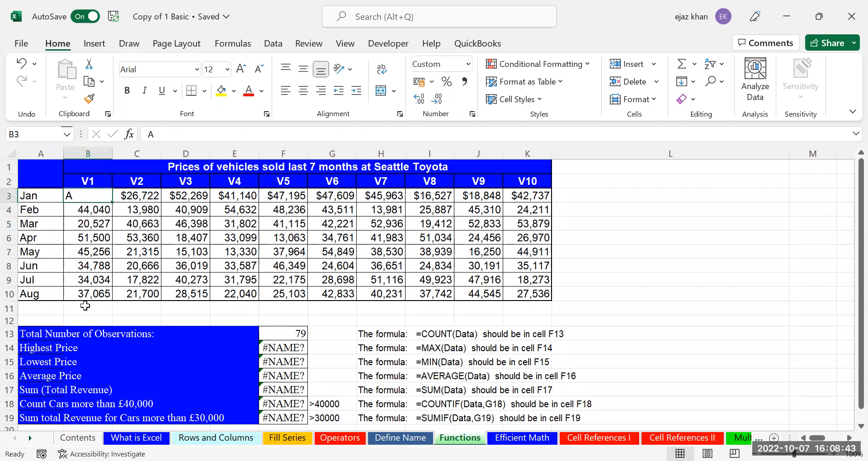
key("Delete")
type("0")
key("ctrl+Return")
key("ctrl+z")
key("ctrl+z")
key("Right")
key("Right")
key("Right")
key("Right")
key("Right")
key("Right")
key("Right")
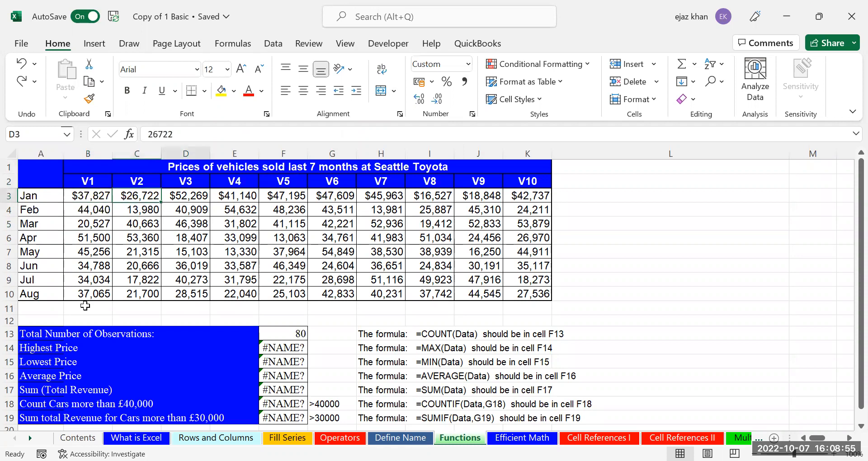
key("Left")
key("Down")
key("Down")
key("Left")
key("Down")
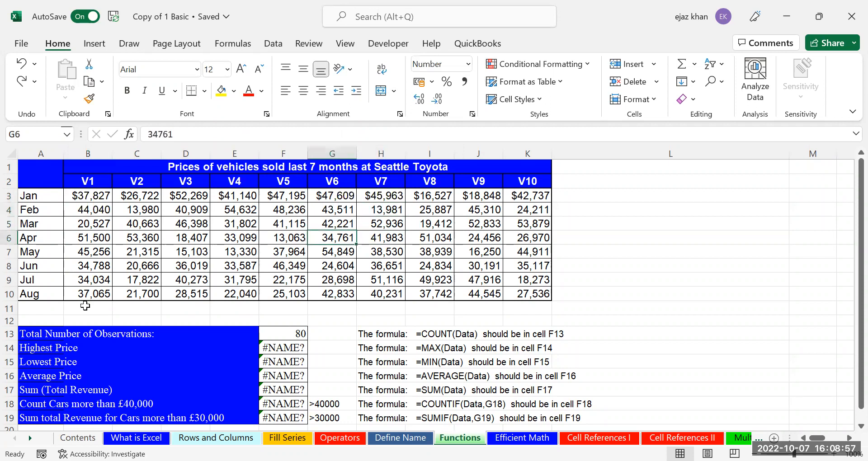
key("Left")
key("Down")
key("Down")
key("Down")
key("Down")
key("Down")
key("Down")
key("Down")
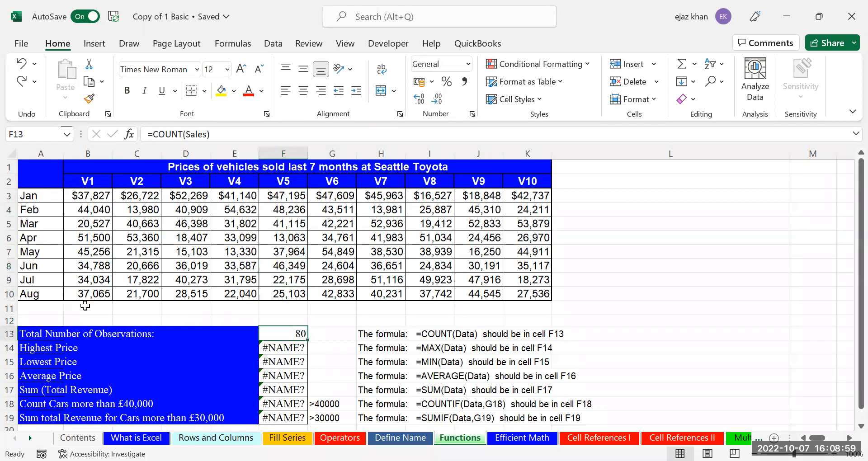
key("Right")
key("Right")
key("Down")
key("Right")
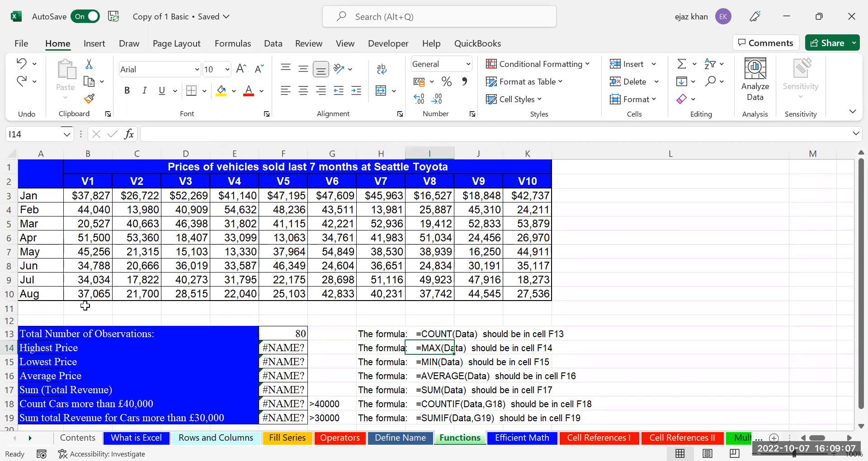
Replace F14's broken formula with =MAX(Data), returning the highest price 54849
key("Left")
key("Left")
key("Left")
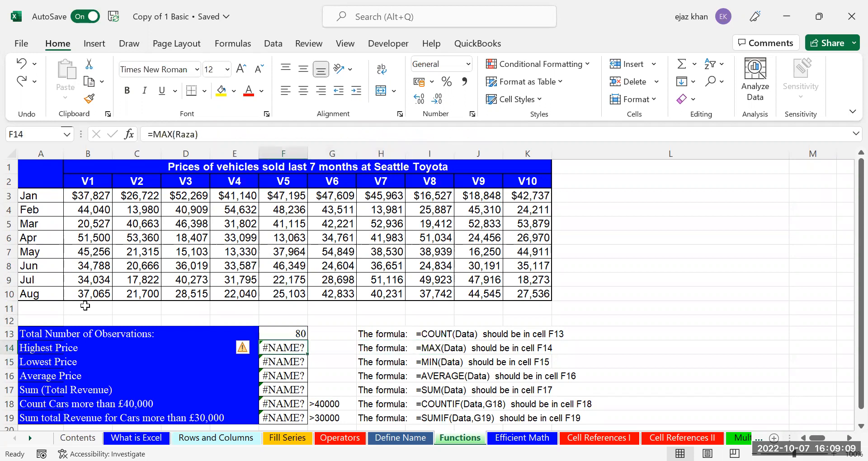
type("=")
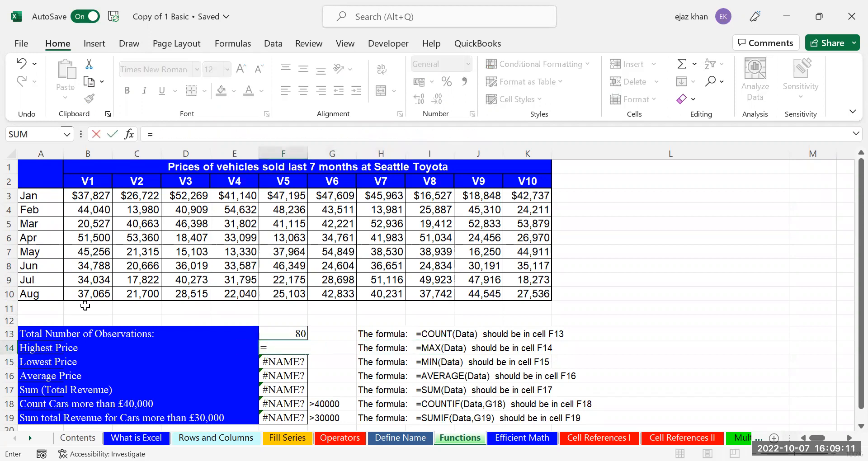
type("MAX(")
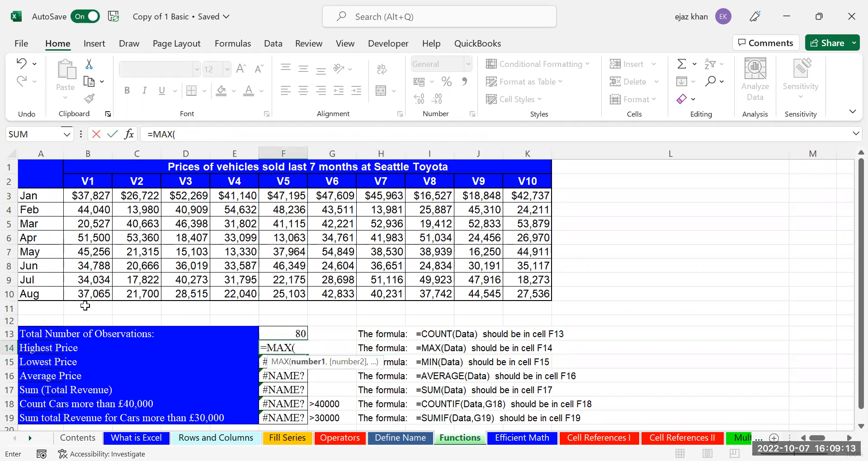
type("Data")
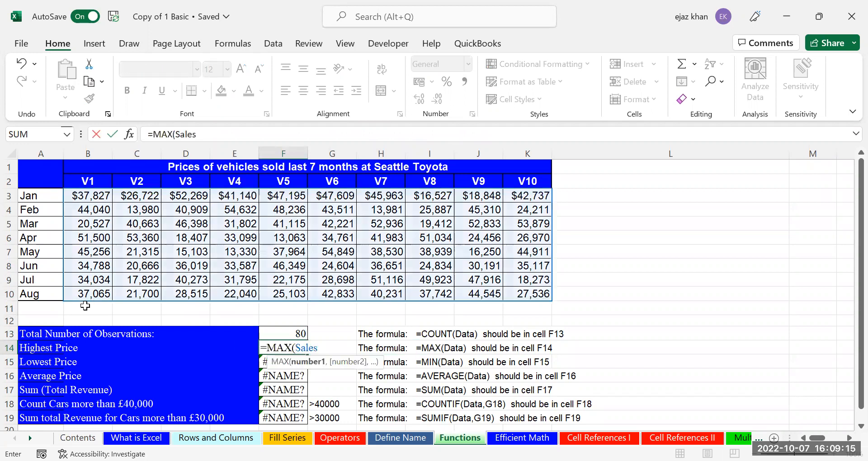
key("Return")
key("Up")
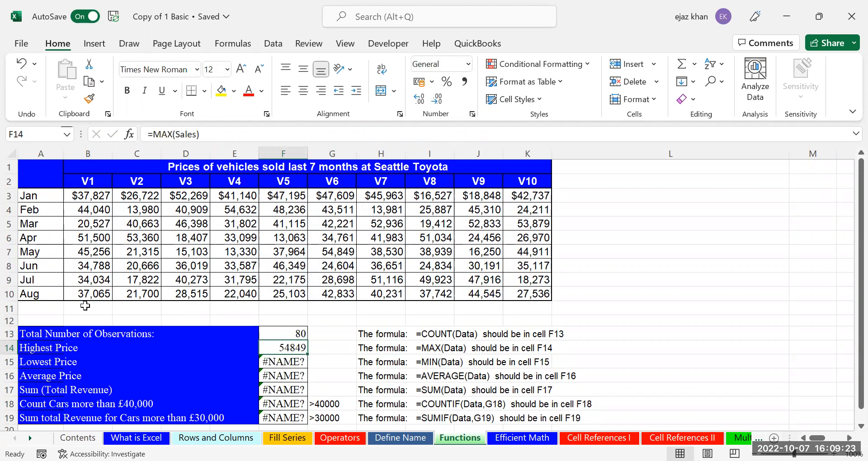
key("Down")
key("Down")
key("Down")
key("Down")
key("Down")
key("Down")
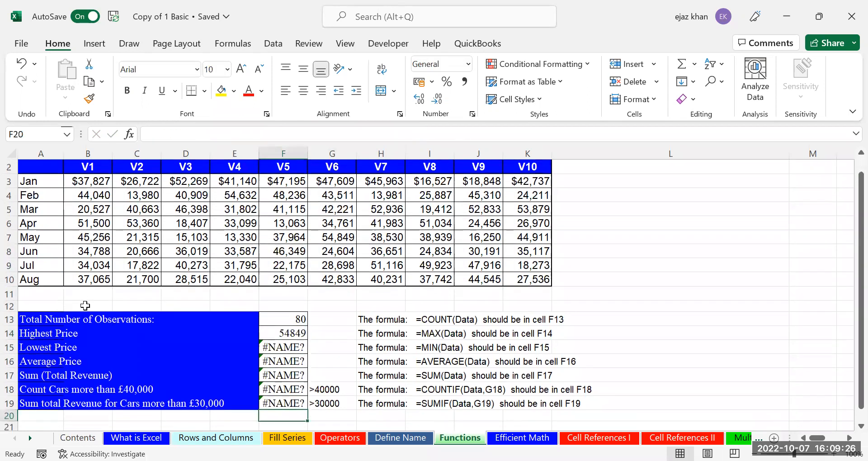
left_click(289, 335)
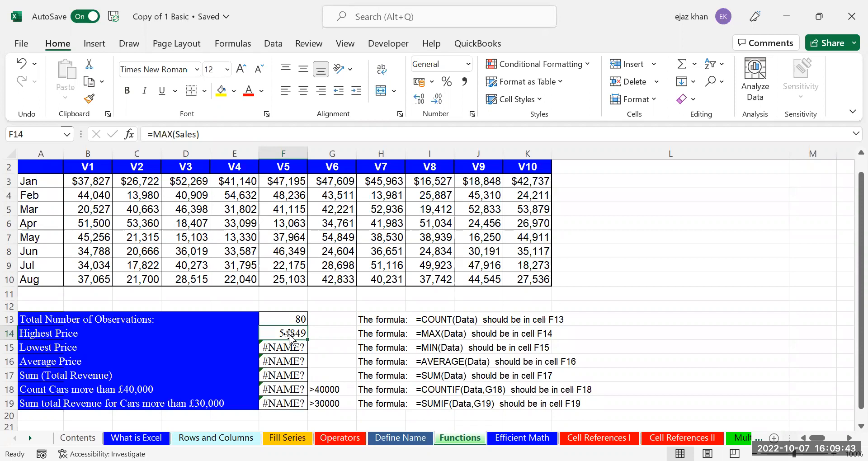
left_click(323, 393)
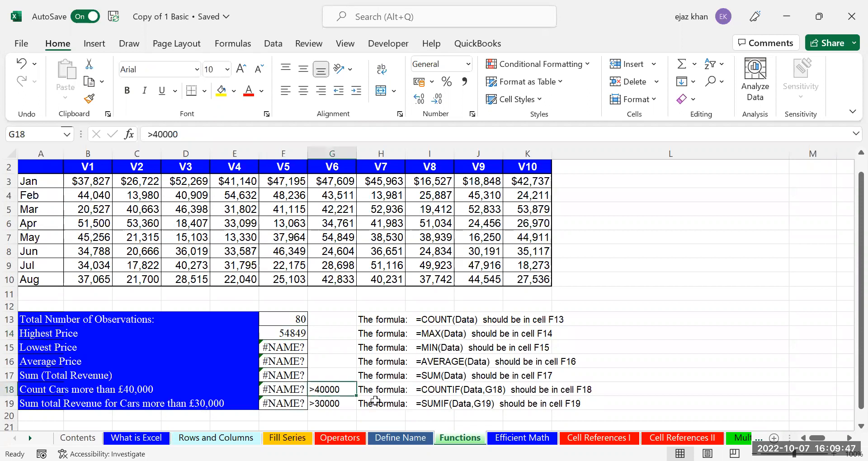
right_click(343, 398)
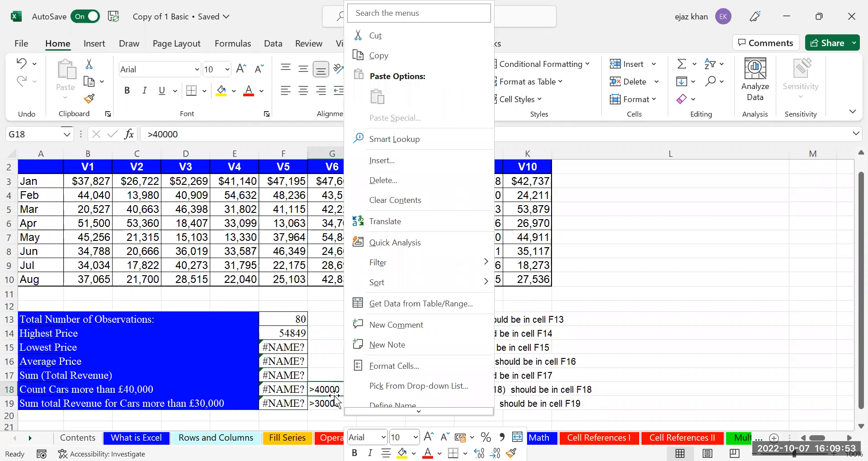
key("Escape")
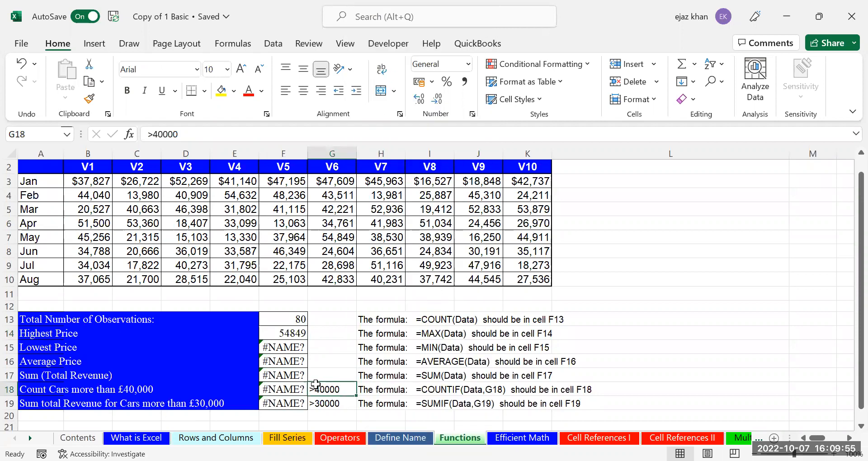
left_click(294, 371)
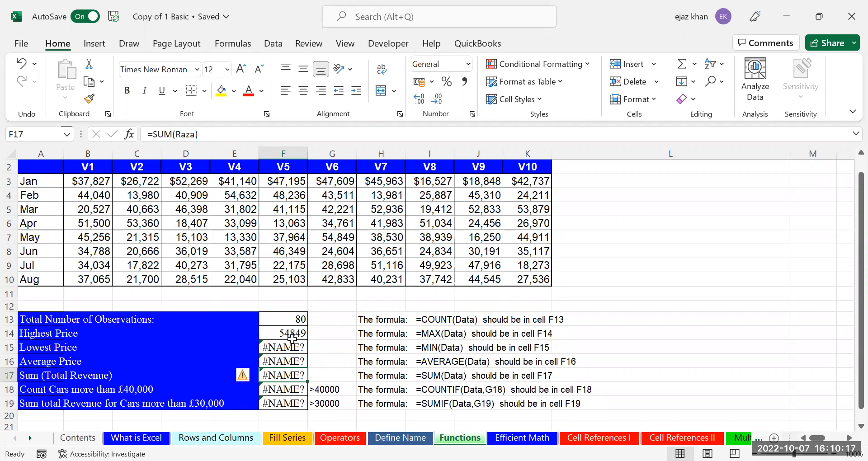
left_click_drag(283, 319, 289, 403)
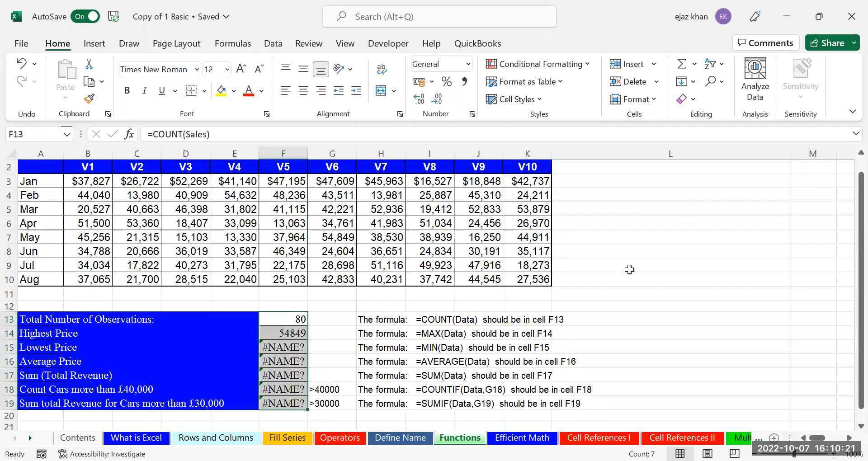
left_click(677, 220)
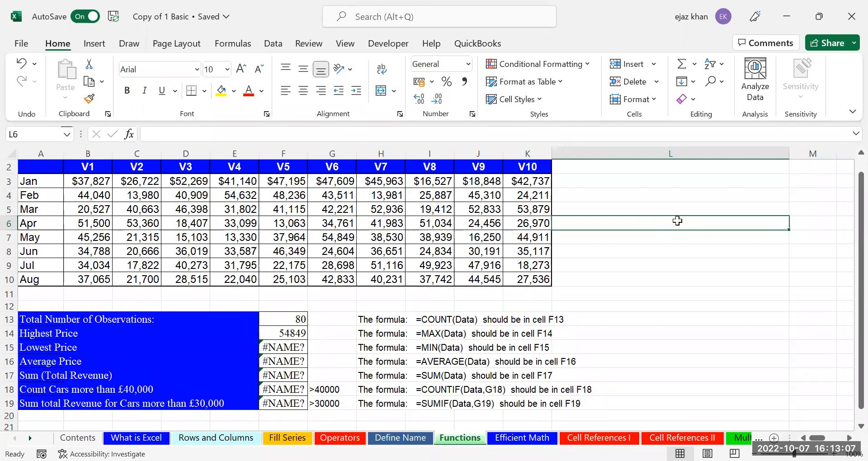
Return to the summary block and enter =MIN(data) in F15, showing the lowest price 13063
key("Right")
key("Right")
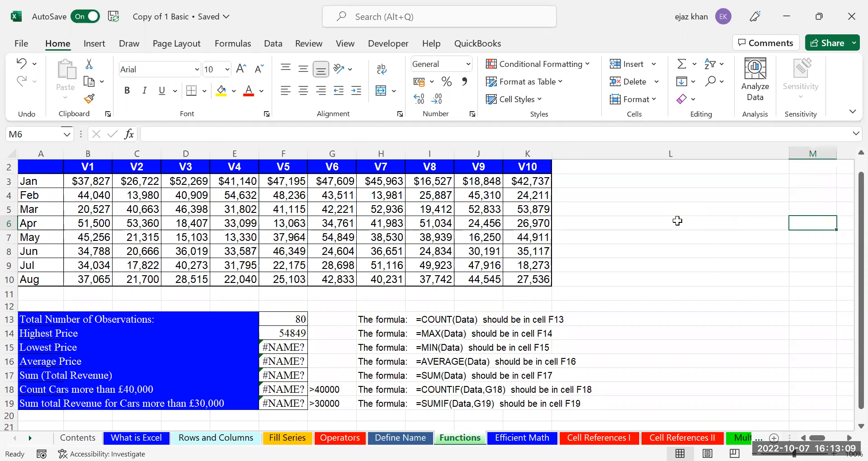
key("Left")
key("Left")
key("Left")
key("Left")
key("Left")
key("Left")
key("Left")
key("Left")
key("Left")
key("Left")
key("Left")
key("Left")
key("Left")
key("Down")
key("Down")
key("Down")
key("Right")
key("Right")
key("Right")
key("Down")
key("Right")
key("Down")
key("Down")
key("Down")
key("Down")
key("Right")
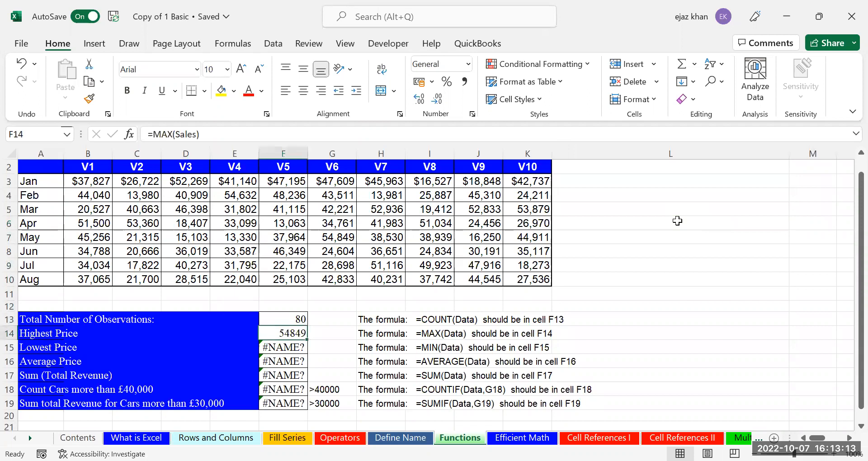
key("Down")
type("=")
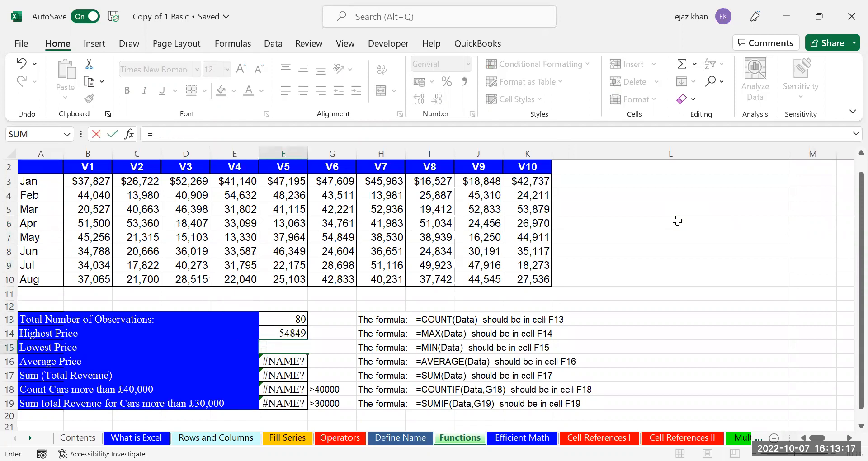
type("min(data)")
key("Return")
Enter =AVERAGE(data) in F16 (35006.76) and =SUM(Data) in F17 (2800541)
type("=(")
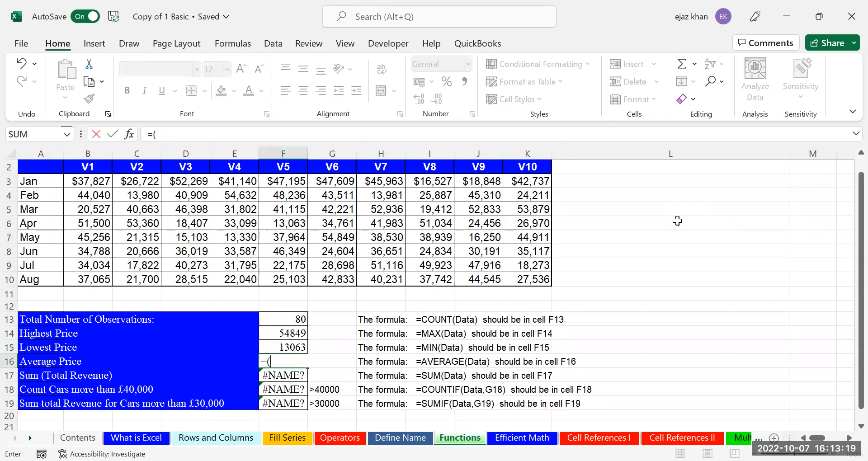
type("aver")
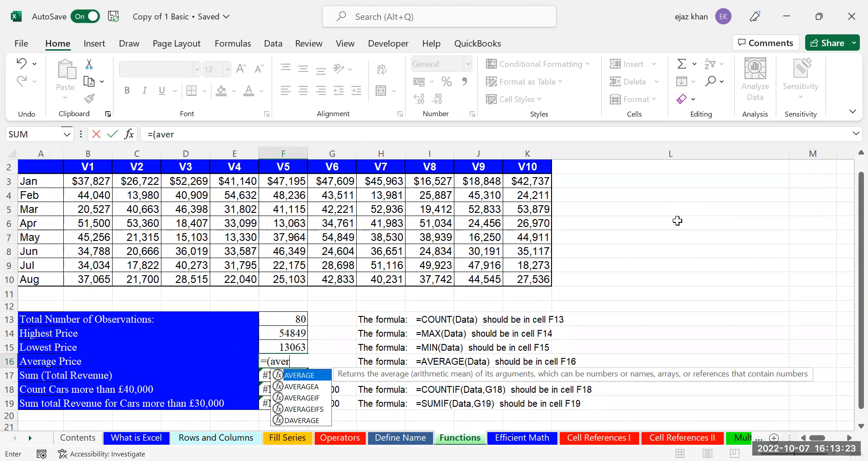
key("Tab")
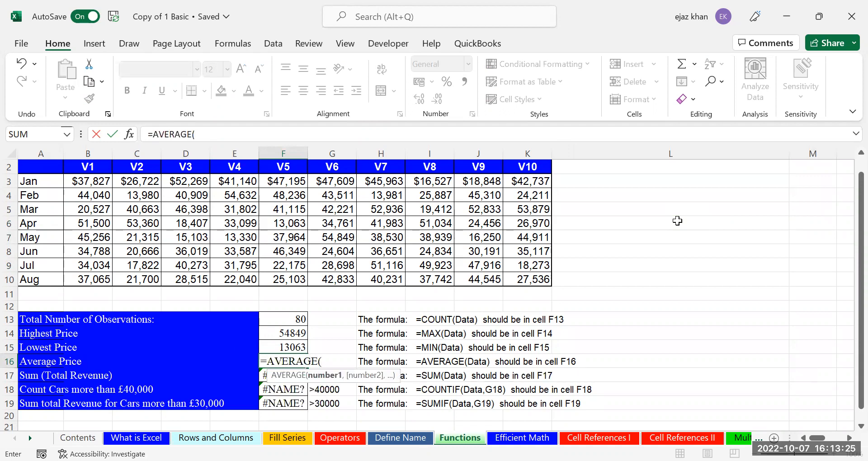
type("data")
key("Return")
type("=")
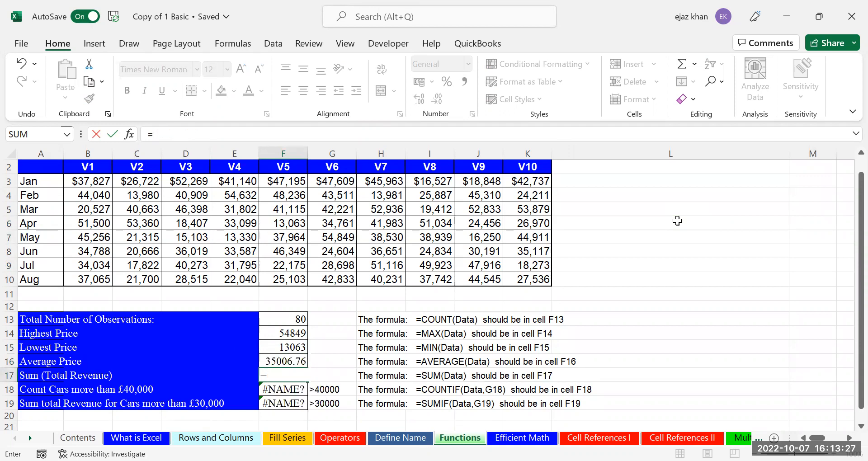
type("SUM(")
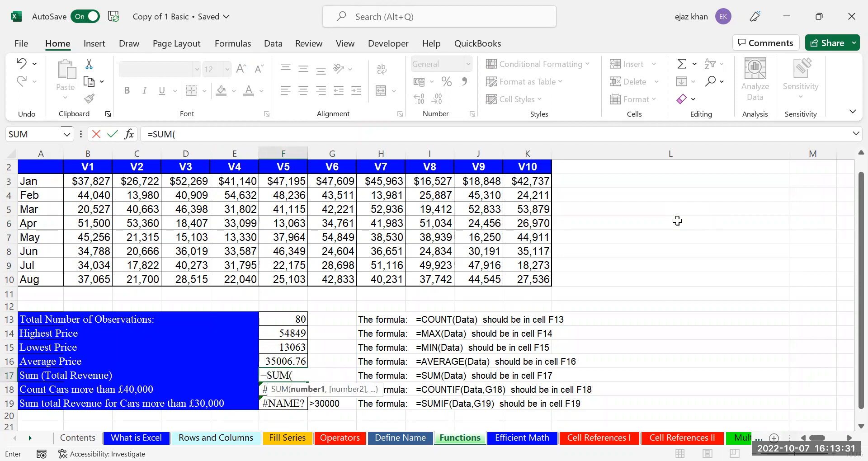
type("Data)")
key("Return")
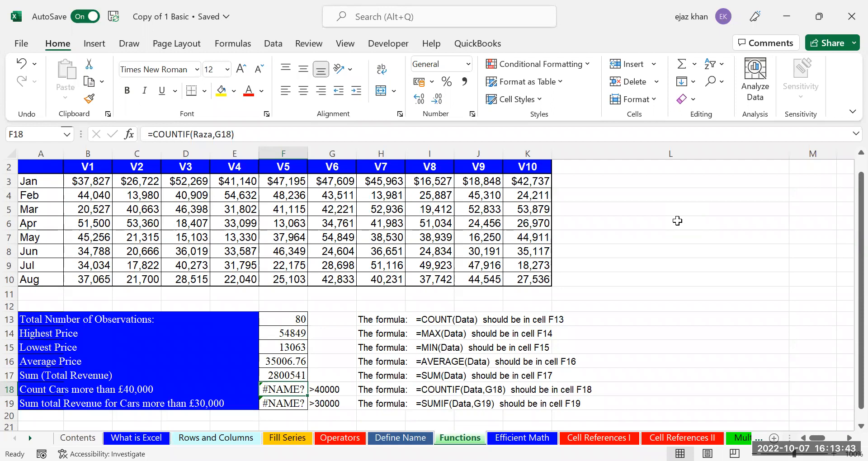
type("=")
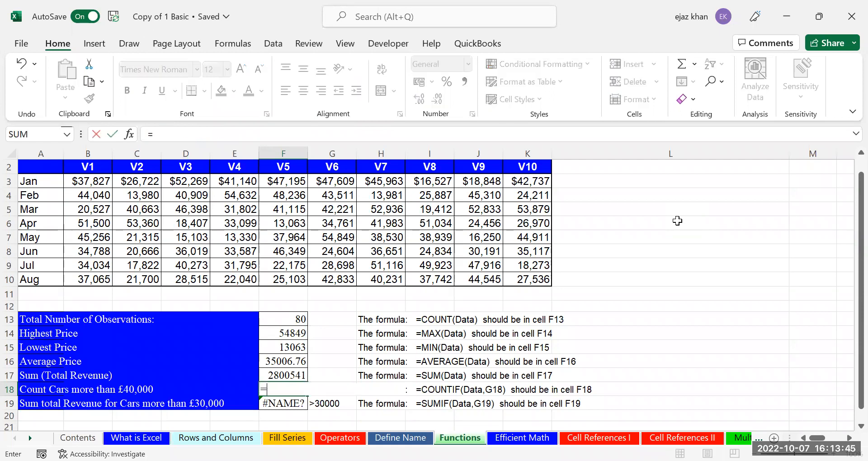
type("count")
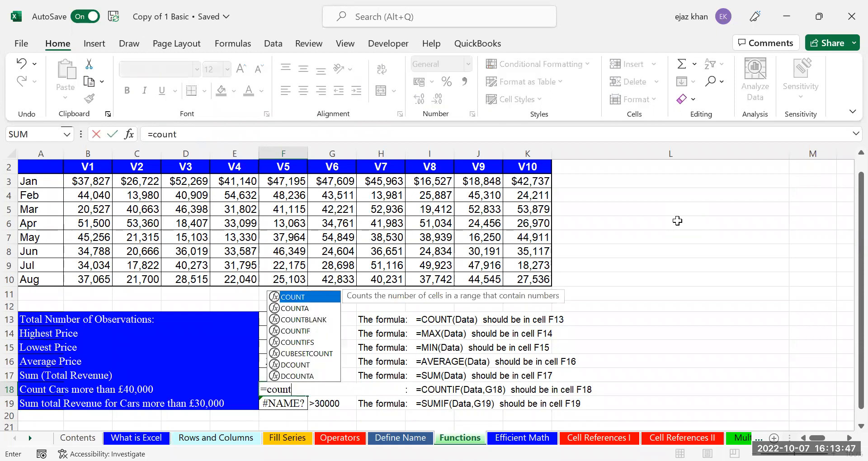
type("if")
Build =COUNTIF(Sales,"<40000") in F18, counting the 46 prices under 40000
key("Tab")
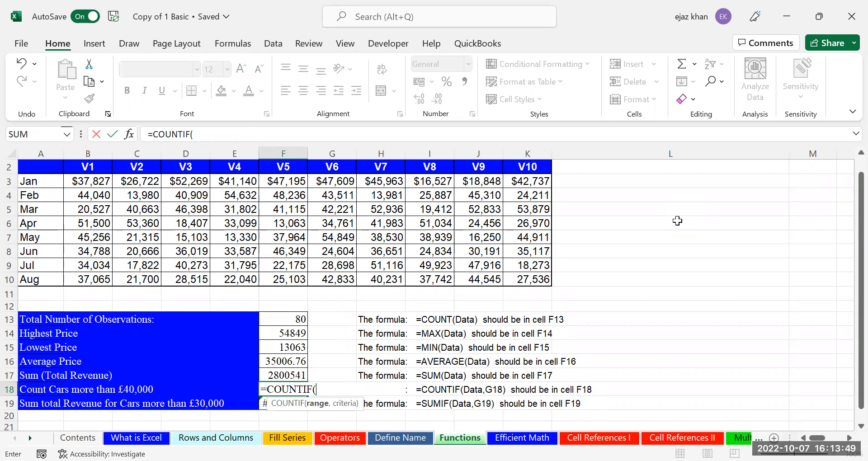
key("Up")
key("Up")
key("Up")
key("Down")
key("Down")
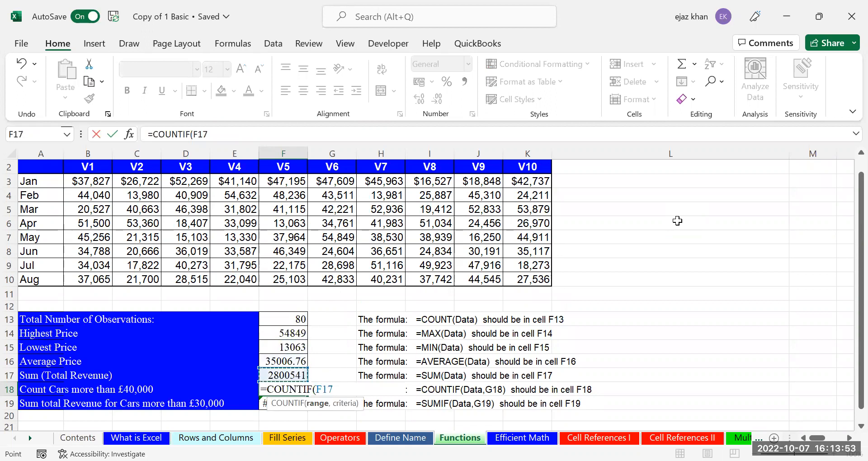
key("BackSpace")
key("BackSpace")
key("BackSpace")
key("BackSpace")
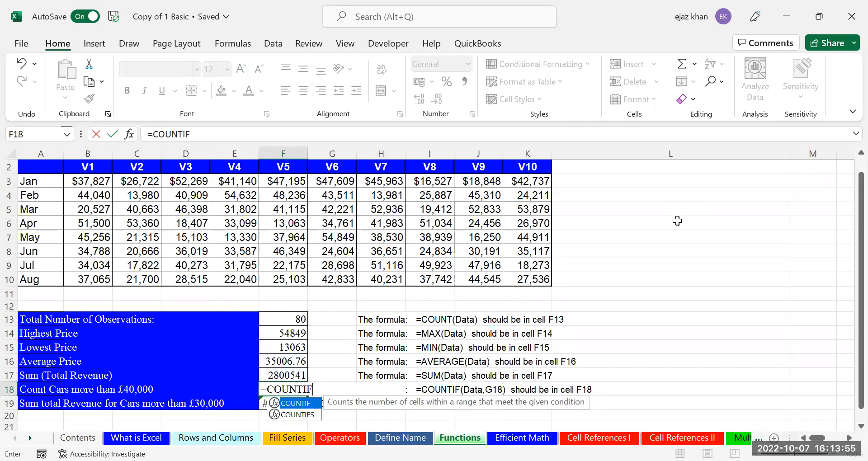
type("(Sales")
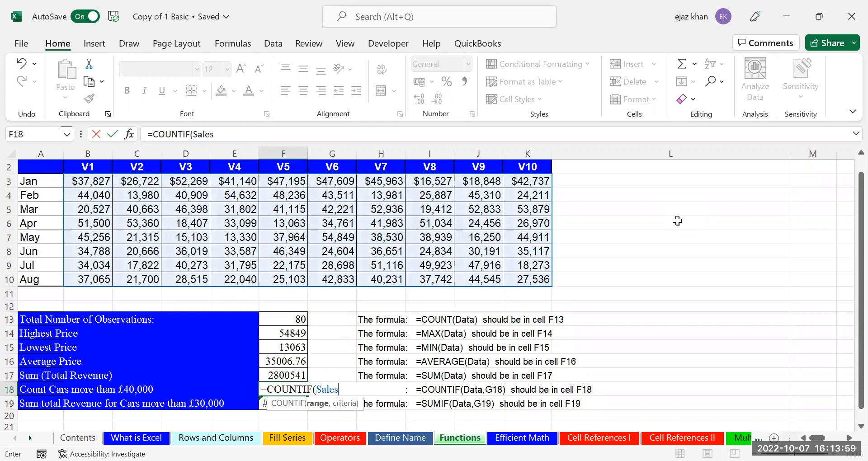
type(",")
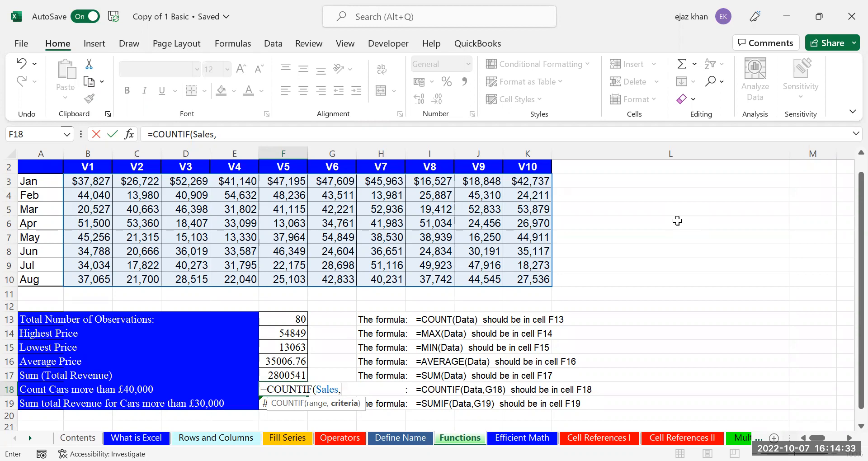
type("\"")
type(">")
type("400")
key("BackSpace")
key("BackSpace")
key("BackSpace")
key("BackSpace")
type("<40000\")")
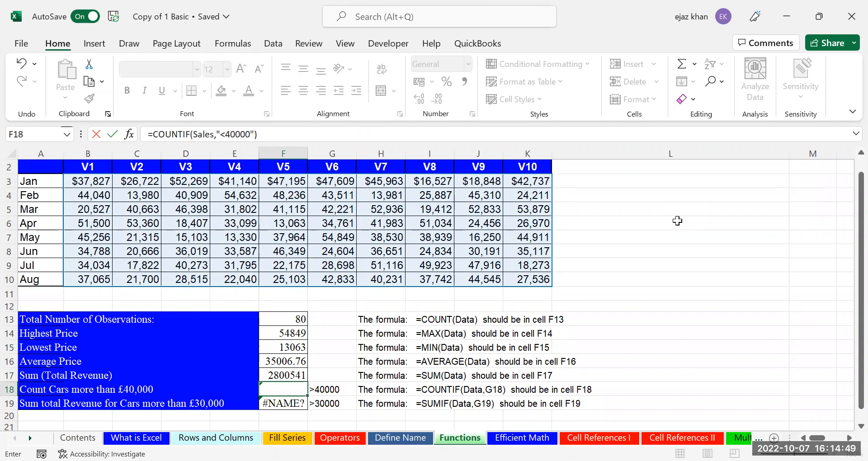
key("ctrl+Return")
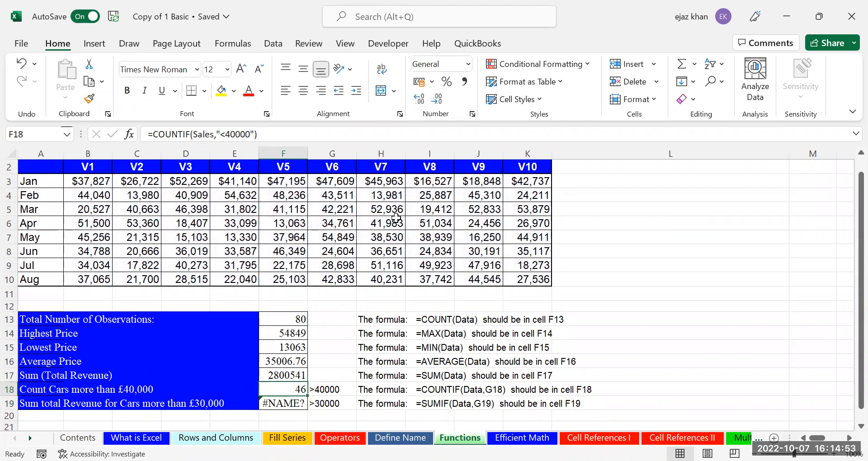
Test F18 by entering 8000 in B3, switching the criterion to <10000, then back to <40000
left_click(94, 175)
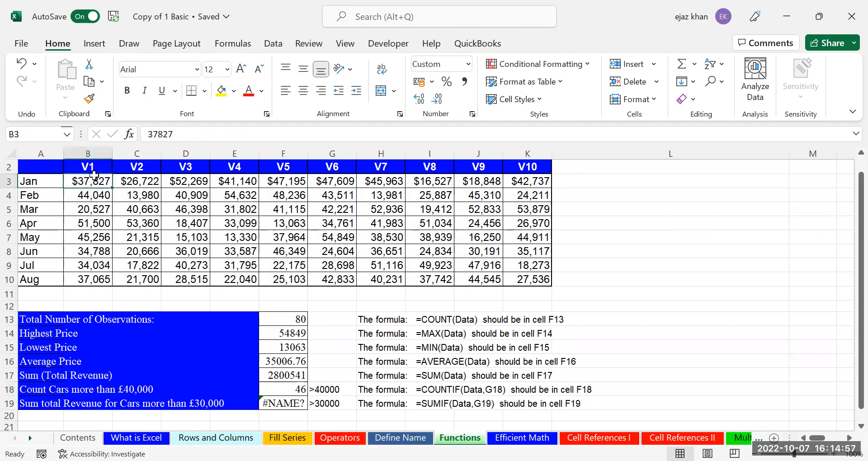
type("8000")
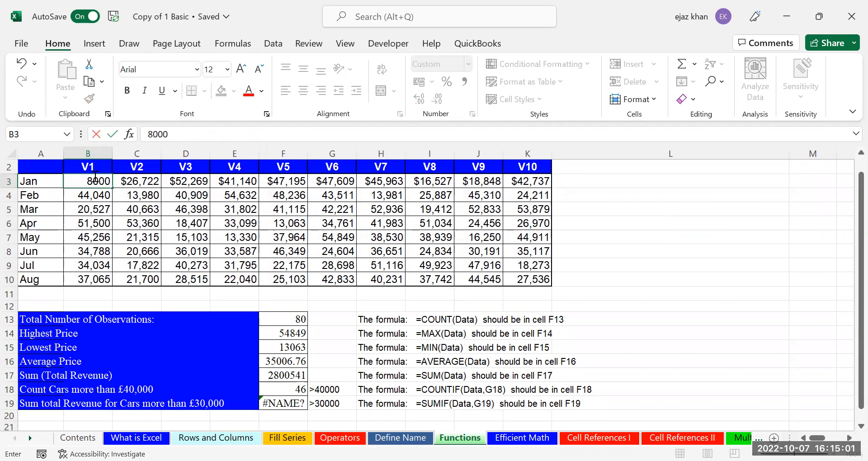
key("Tab")
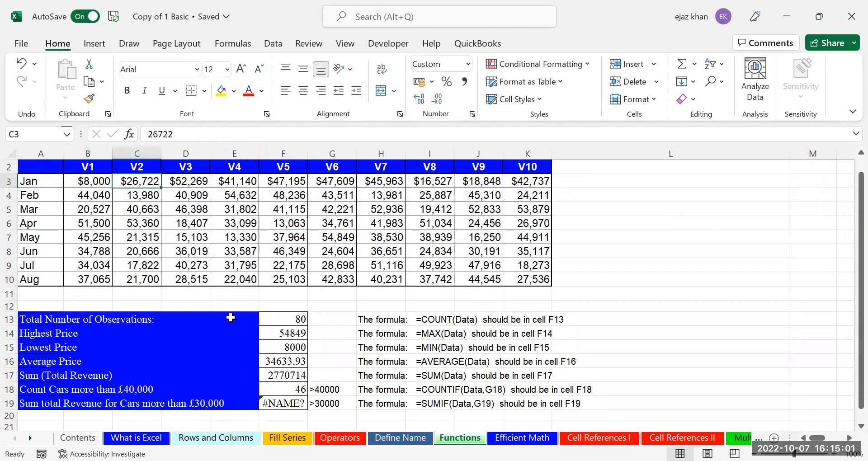
left_click(295, 386)
double_click(295, 387)
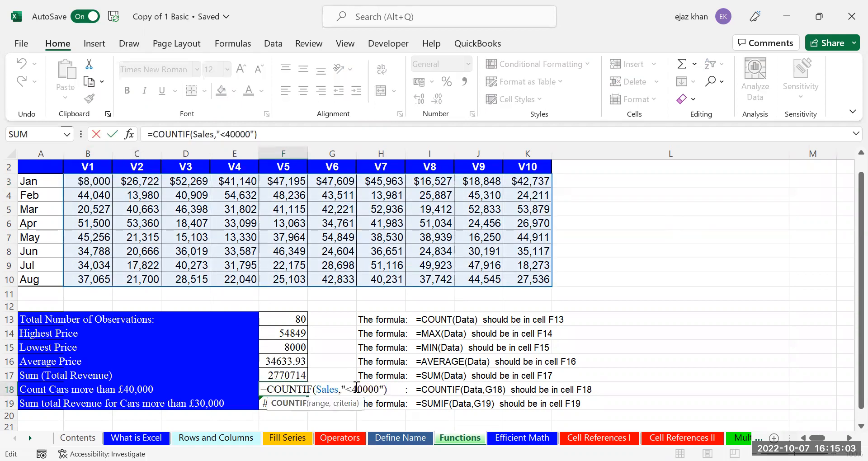
left_click(353, 388)
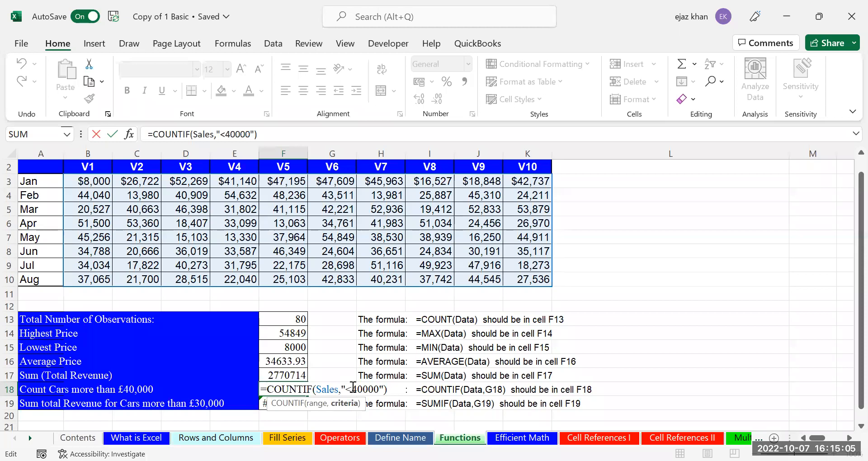
type("1")
key("ctrl+Return")
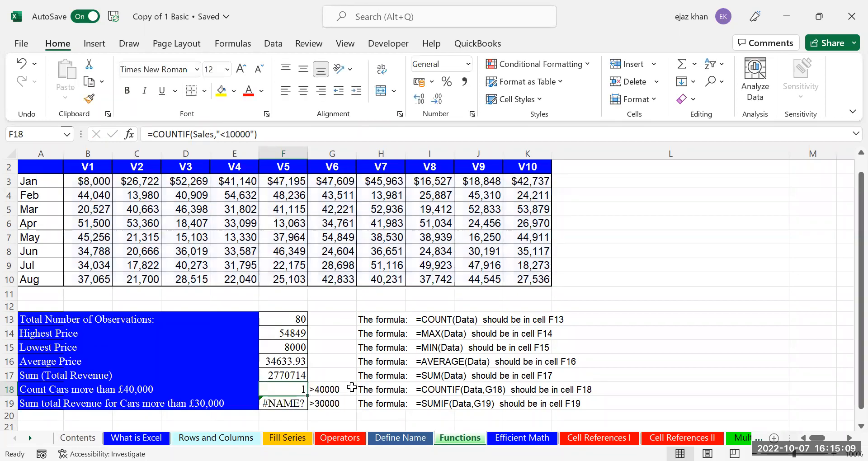
double_click(294, 387)
double_click(363, 388)
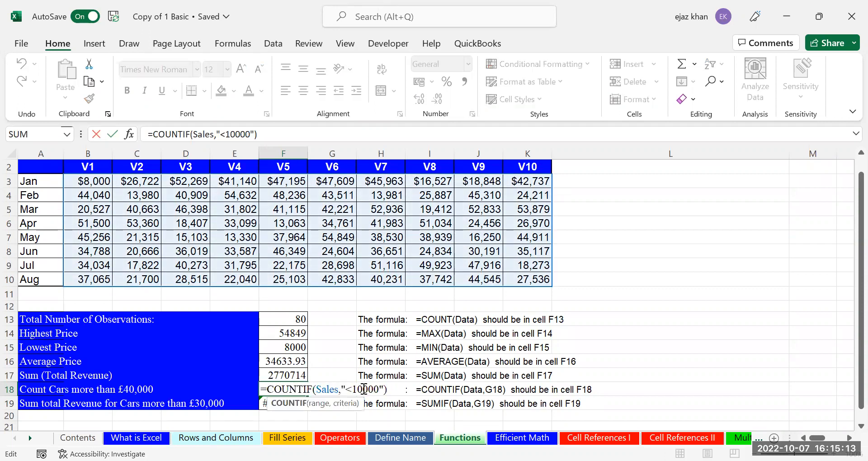
key("BackSpace")
key("BackSpace")
type("40")
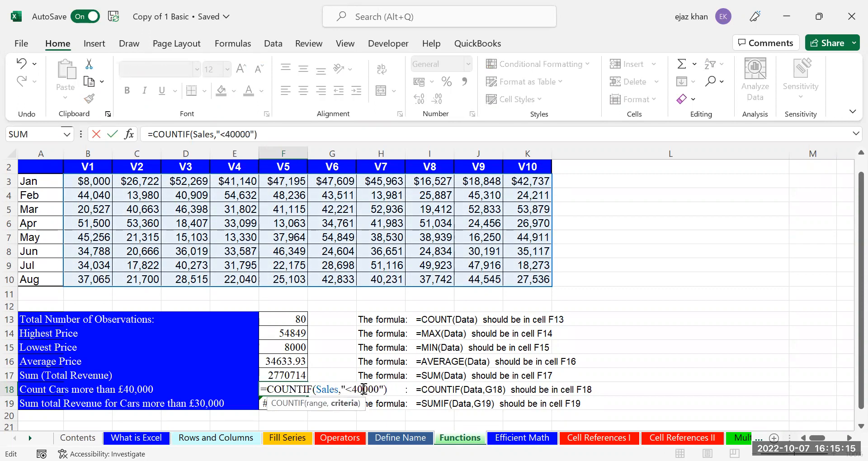
key("Return")
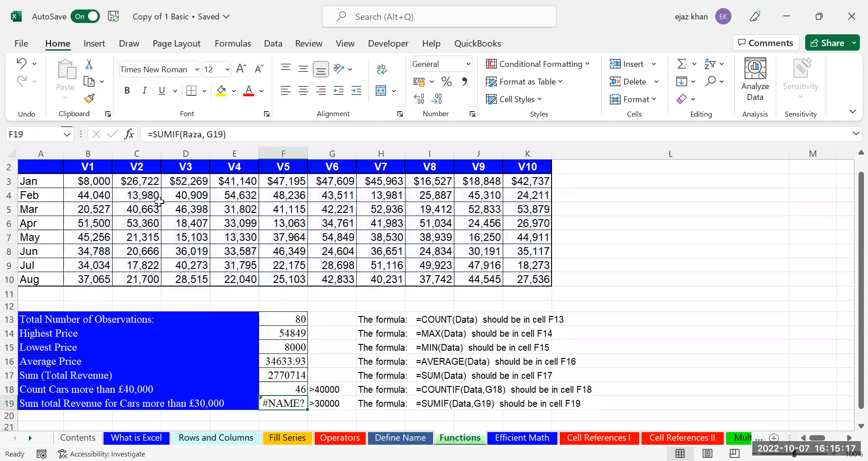
Undo the trial edit so B3 returns to its original 37827
left_click(102, 180)
key("ctrl+z")
key("ctrl+z")
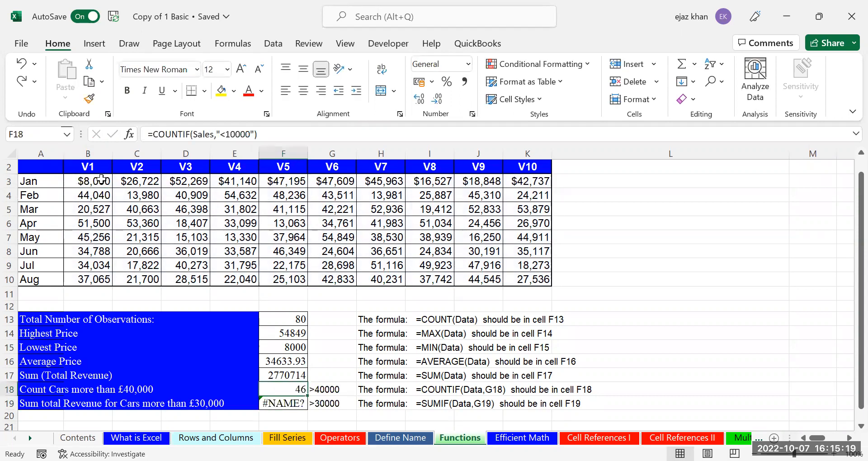
key("ctrl+z")
key("Right")
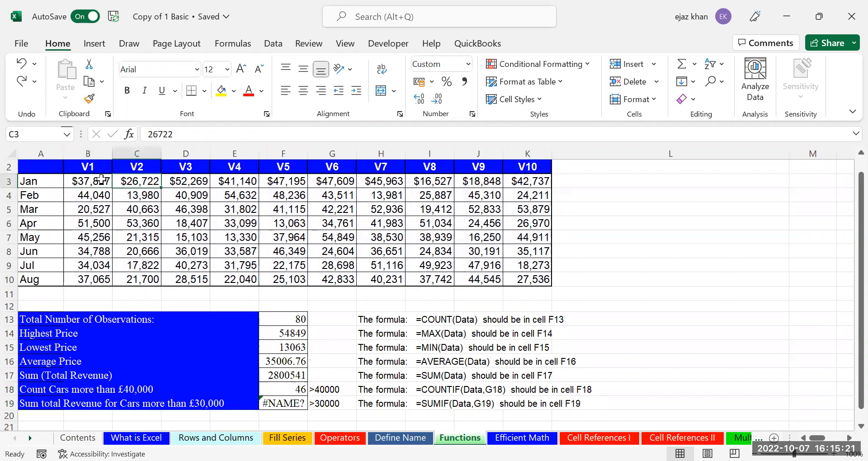
Change F18's criterion to ">40000" so it counts 34 cars above 40000
left_click(291, 389)
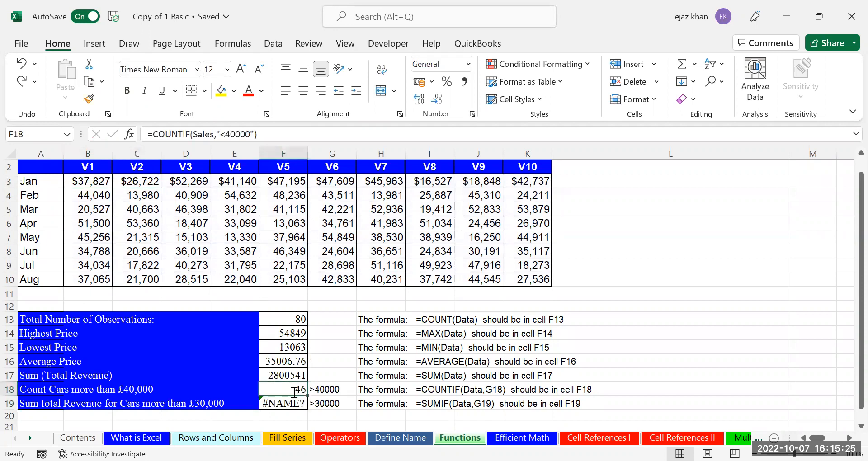
double_click(296, 390)
left_click_drag(353, 388, 346, 389)
type(">")
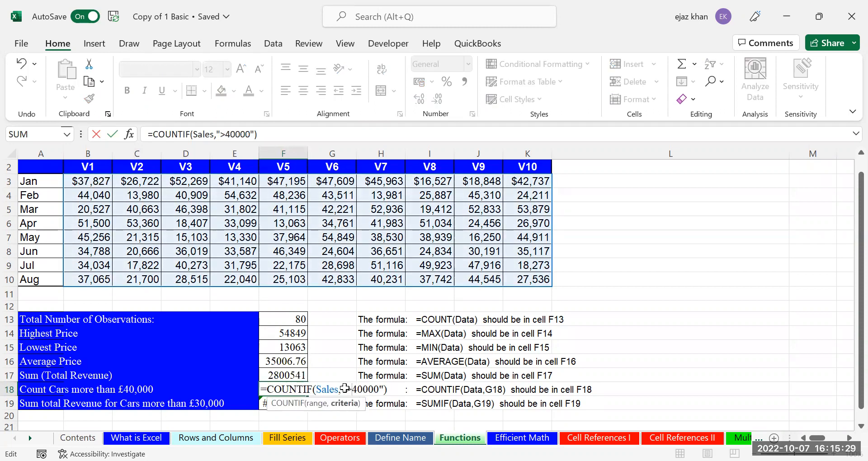
key("ctrl+Return")
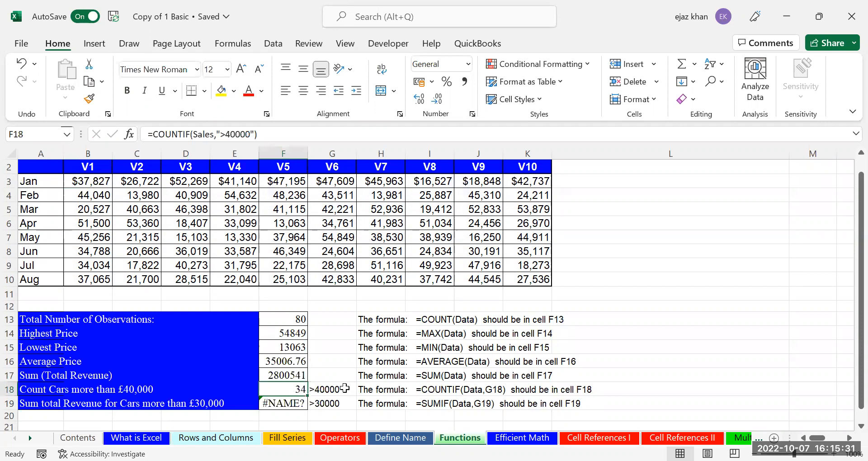
double_click(297, 390)
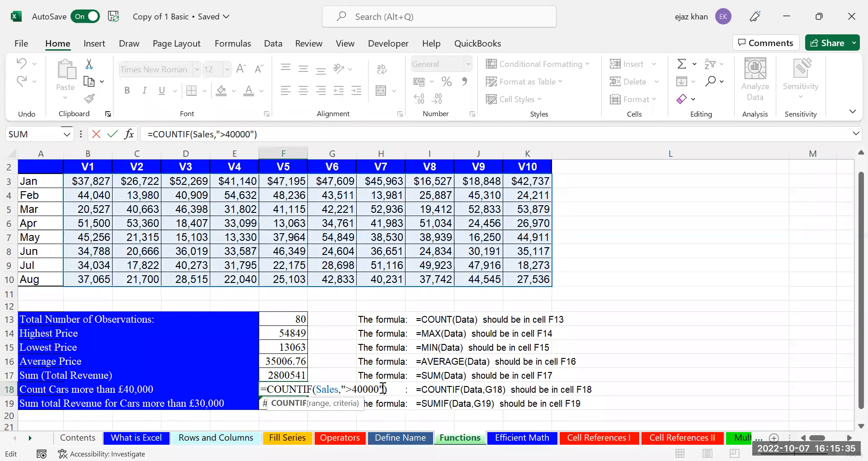
key("Escape")
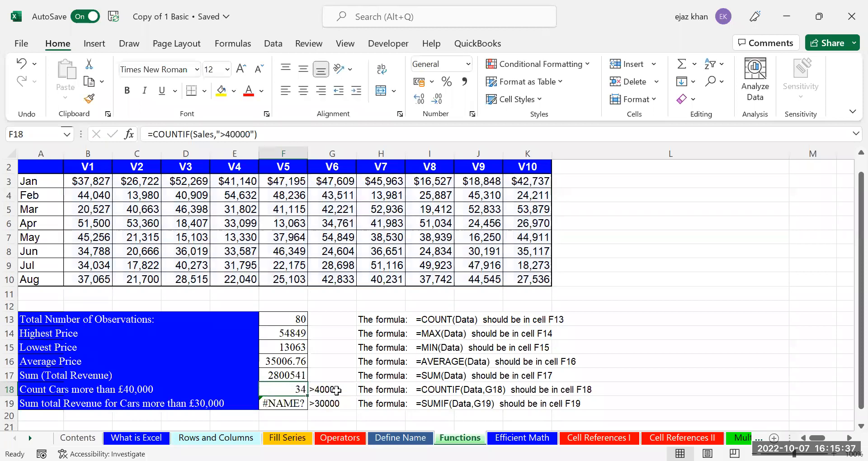
left_click(336, 390)
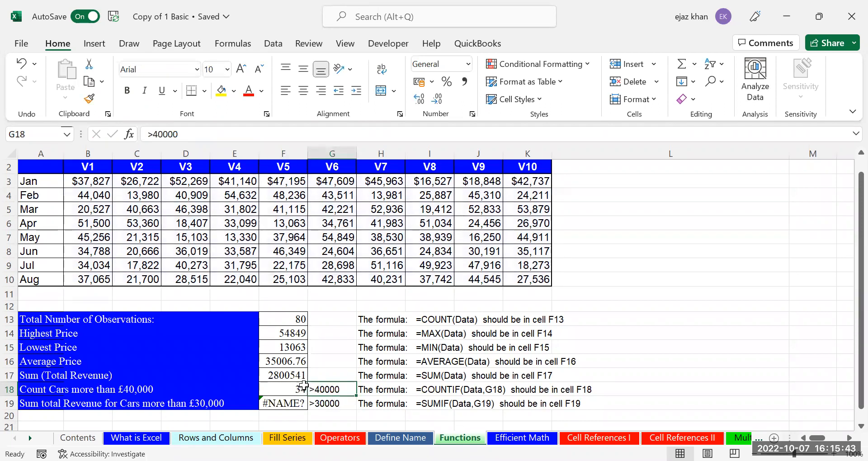
Replace the ">40000" text in F18 with a G18 reference, making =COUNTIF(Sales,G18) return 34
left_click(274, 390)
double_click(274, 390)
left_click_drag(383, 389, 343, 381)
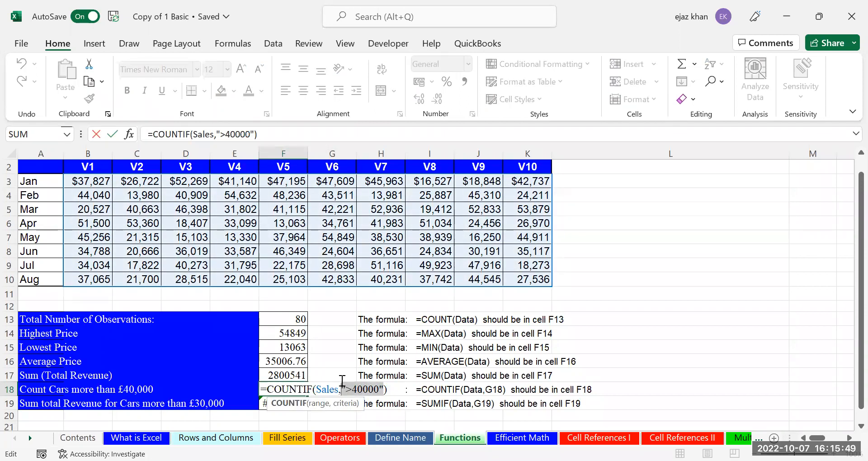
key("BackSpace")
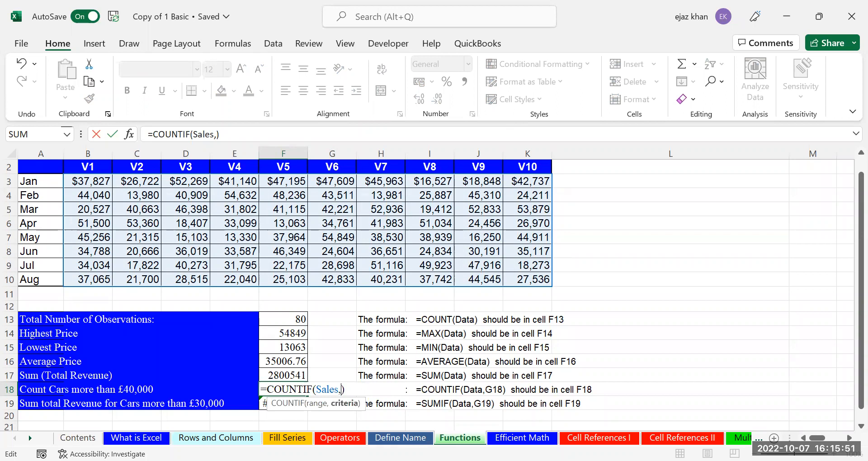
type("G18")
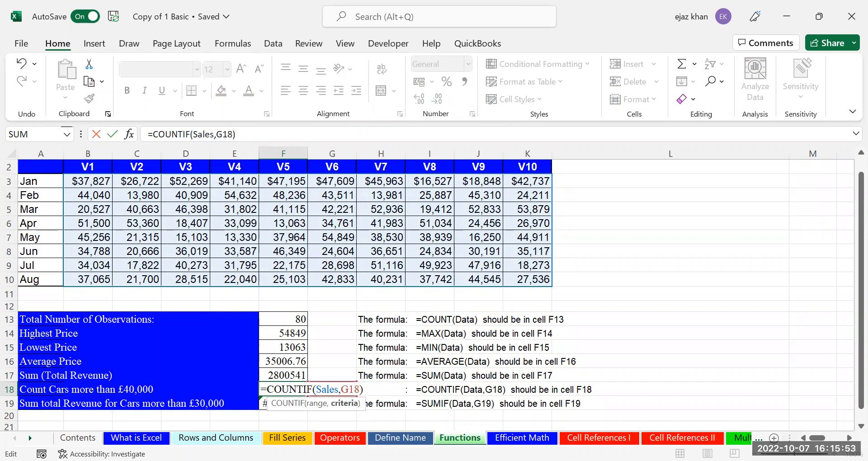
key("ctrl+Return")
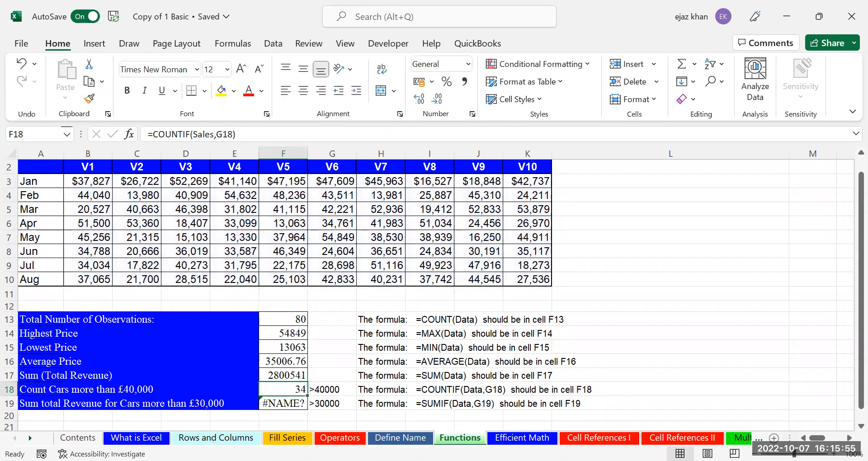
double_click(289, 387)
double_click(289, 386)
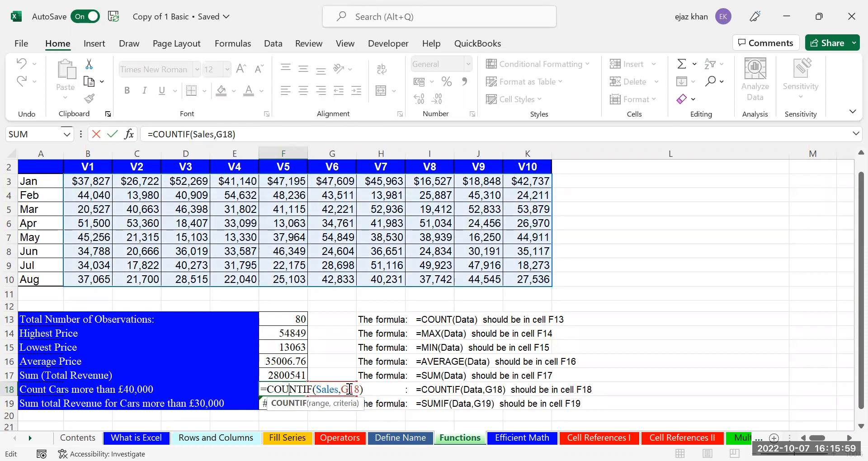
left_click(633, 355)
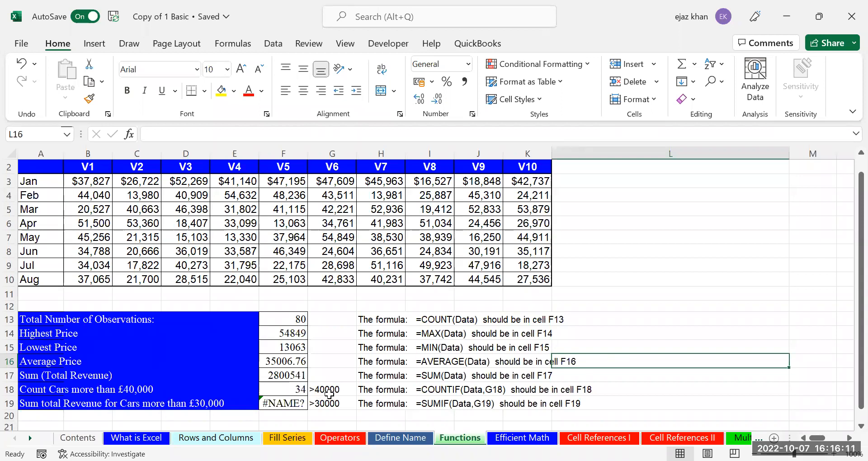
left_click(458, 64)
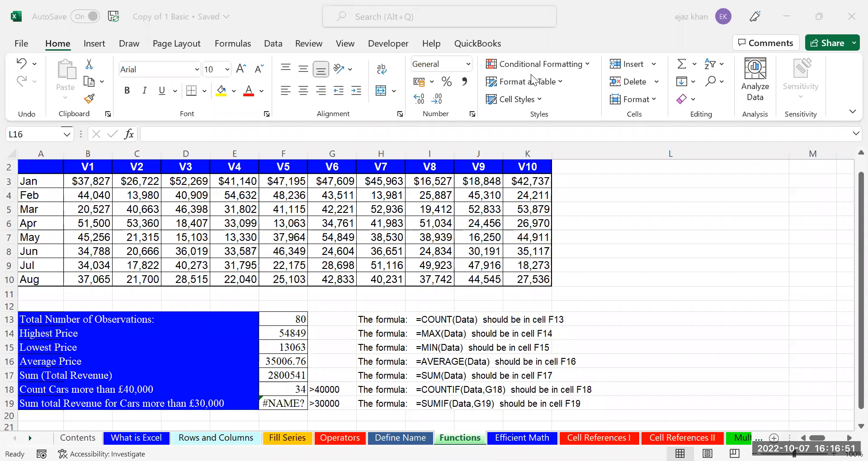
left_click(291, 401)
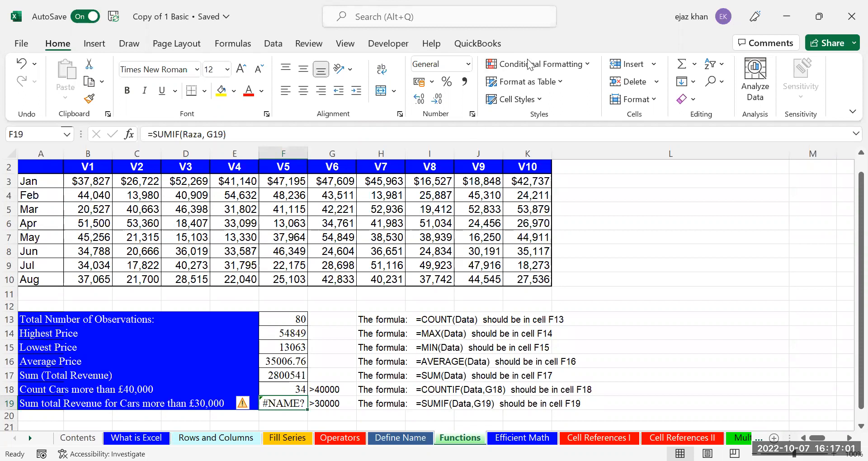
left_click(279, 425)
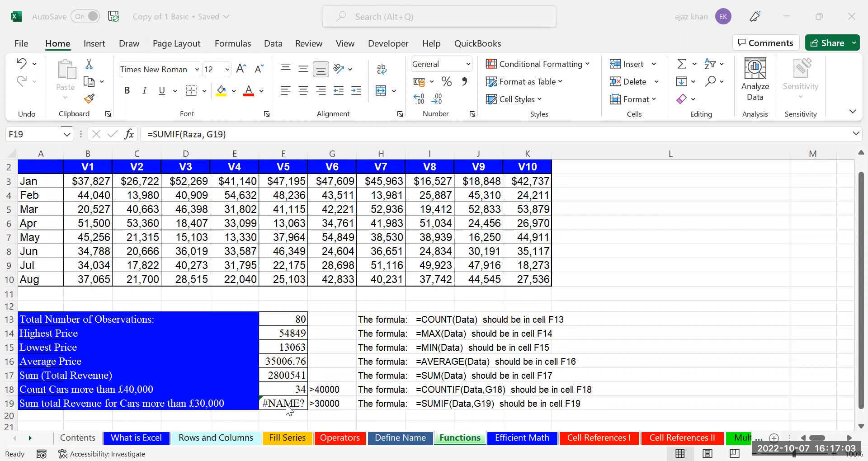
left_click(286, 404)
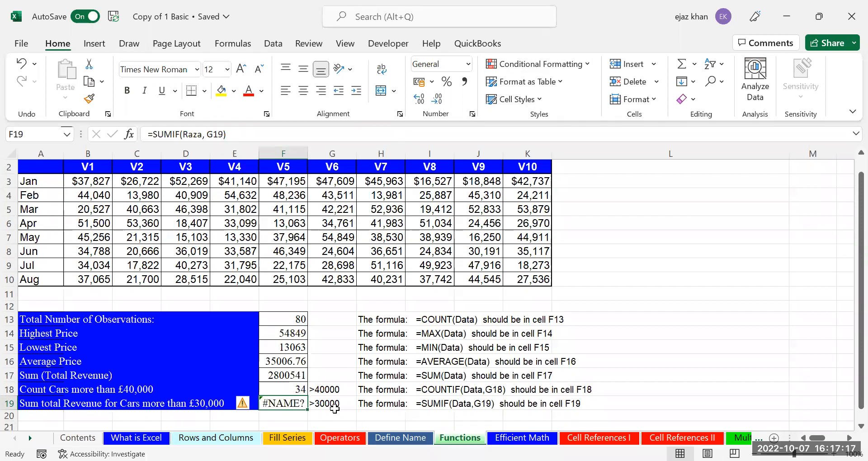
Discard the stray entry in F19 and recheck F18's count formula, leaving it unchanged
type("=")
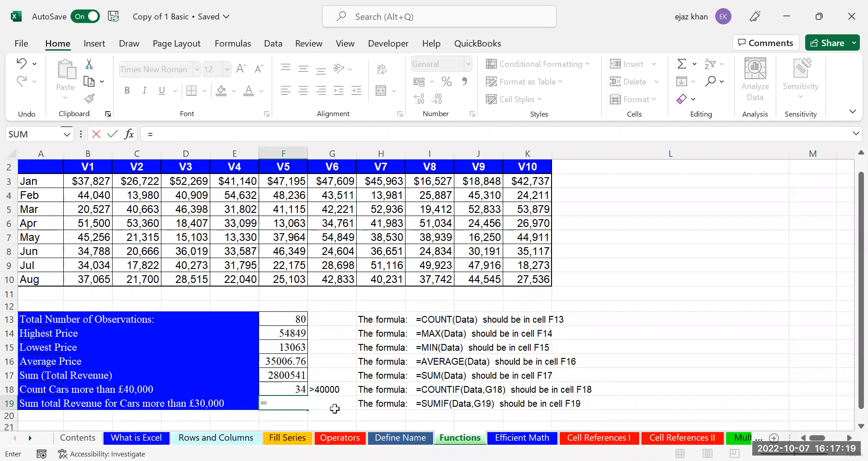
key("Escape")
key("Up")
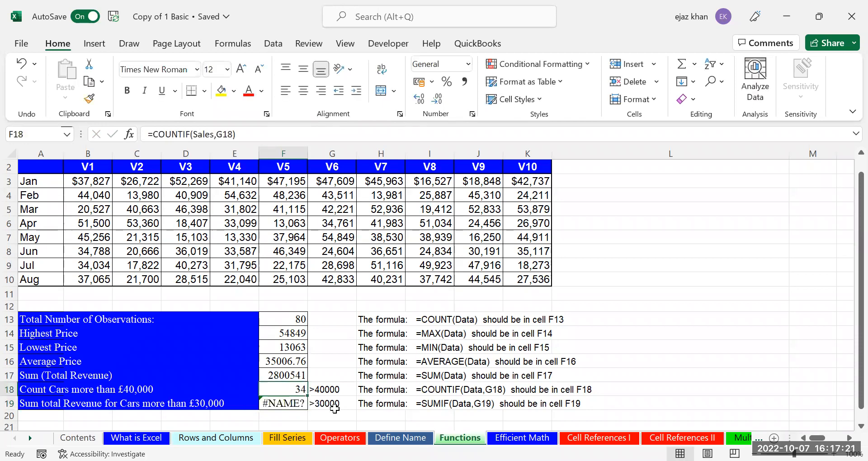
double_click(286, 386)
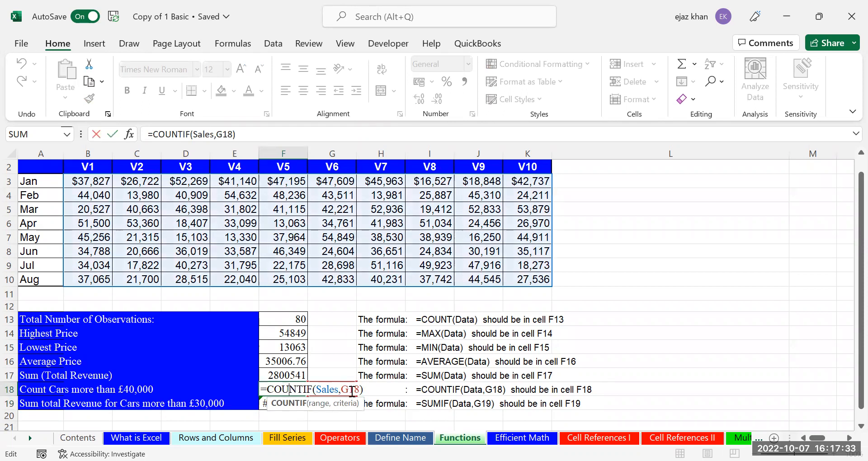
key("ctrl+Return")
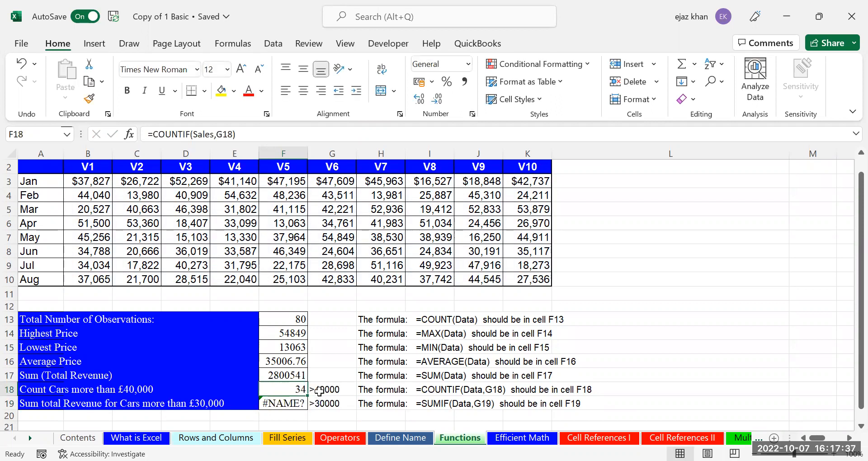
Change G18's criterion from >40000 to <40000 so F18's count becomes 46
double_click(317, 390)
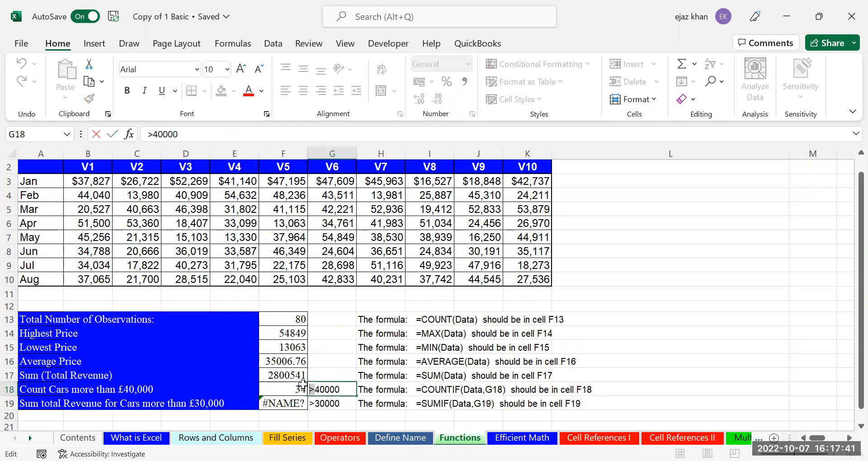
key("BackSpace")
type("<")
key("Return")
key("Up")
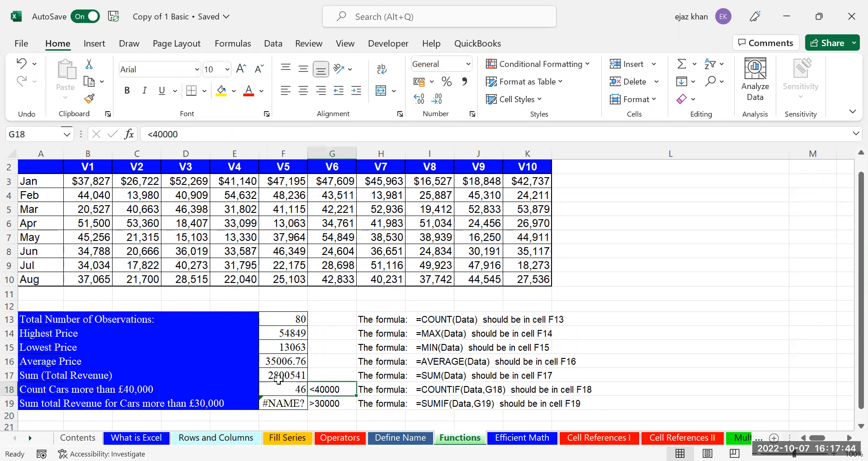
left_click(293, 403)
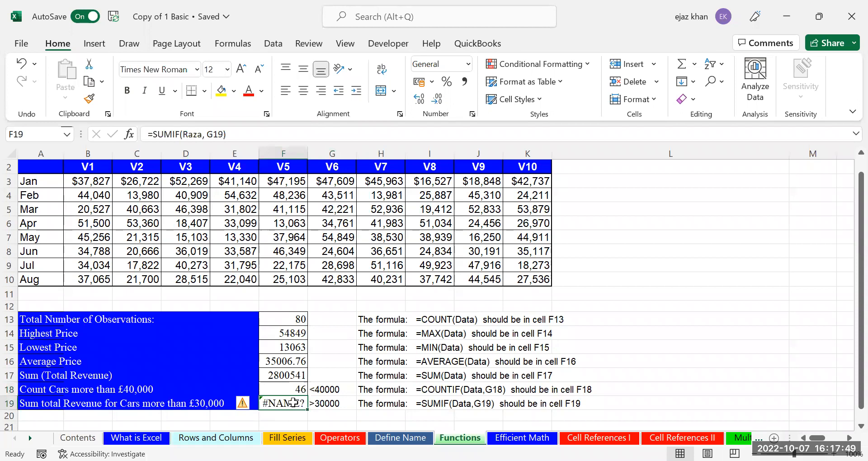
Enter =SUMIF(Sales,G19) in F19, totalling 2189586 for cars over 30000
type("=")
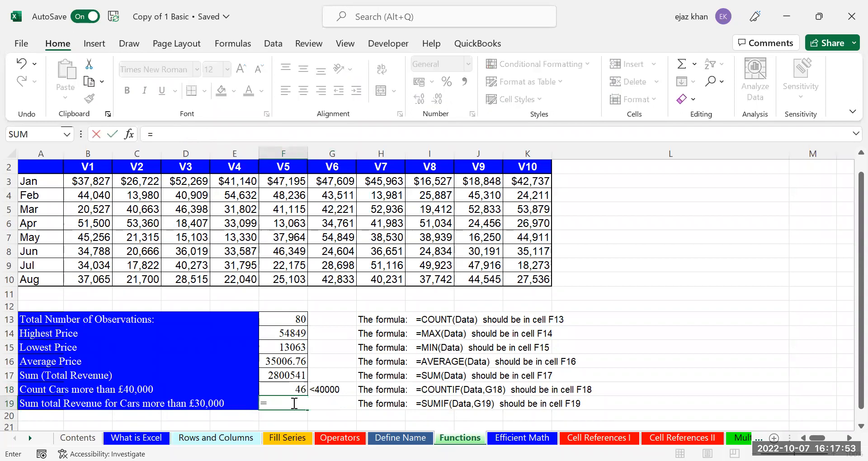
type("SUMIF(")
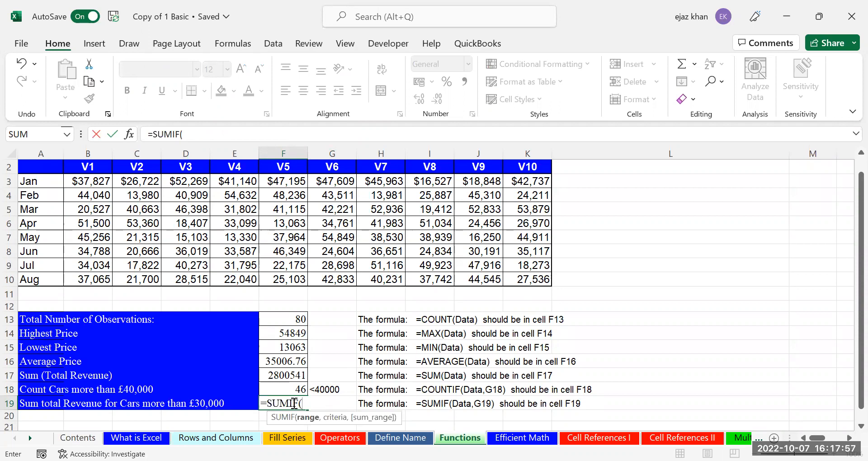
type("Sales,")
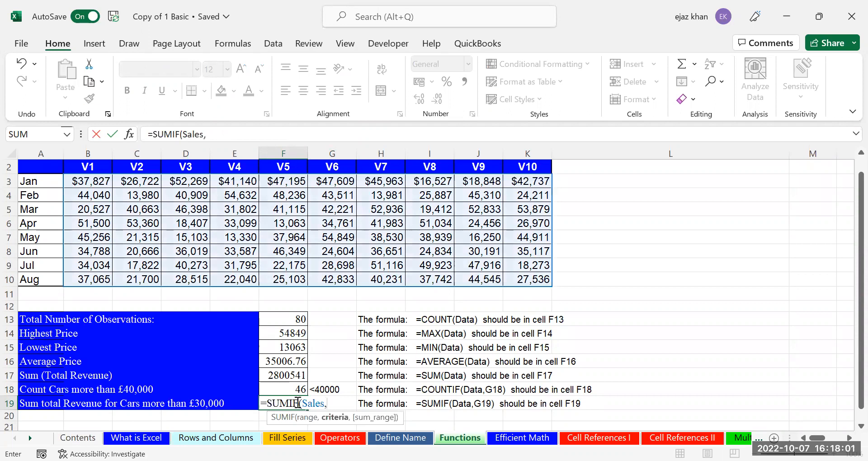
type("G19)")
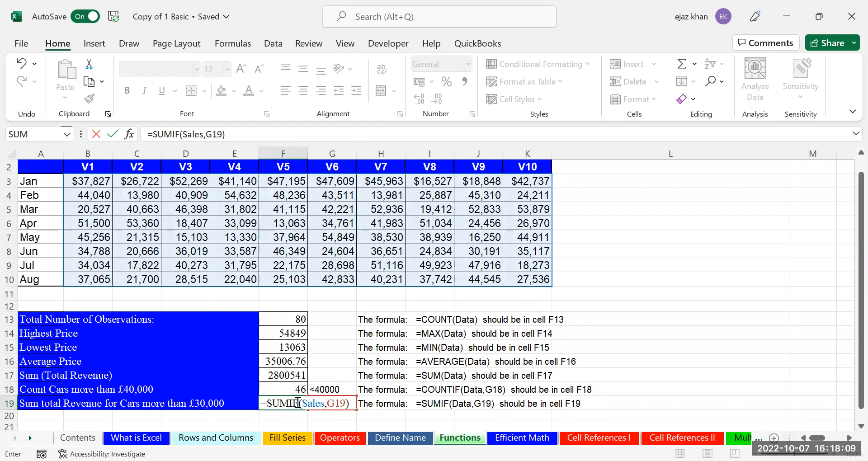
key("ctrl+Return")
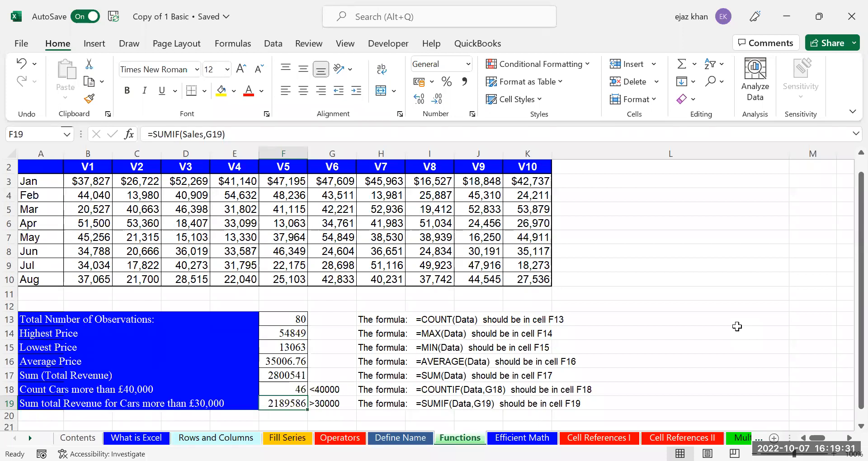
left_click_drag(104, 183, 518, 276)
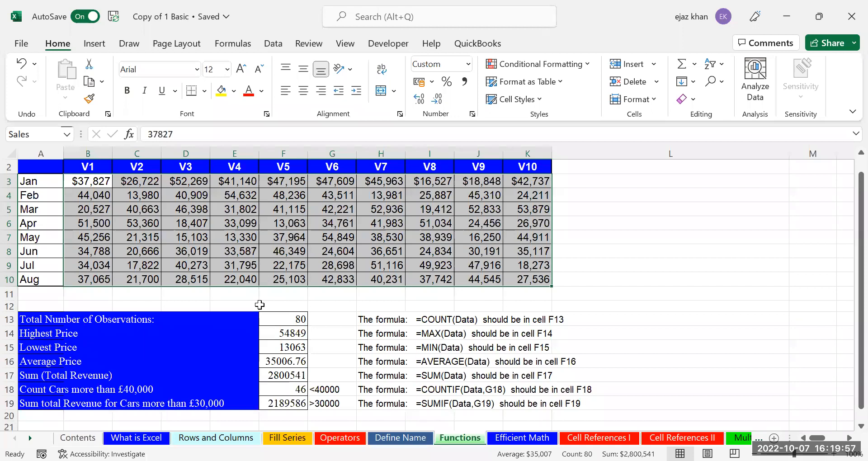
left_click(626, 260)
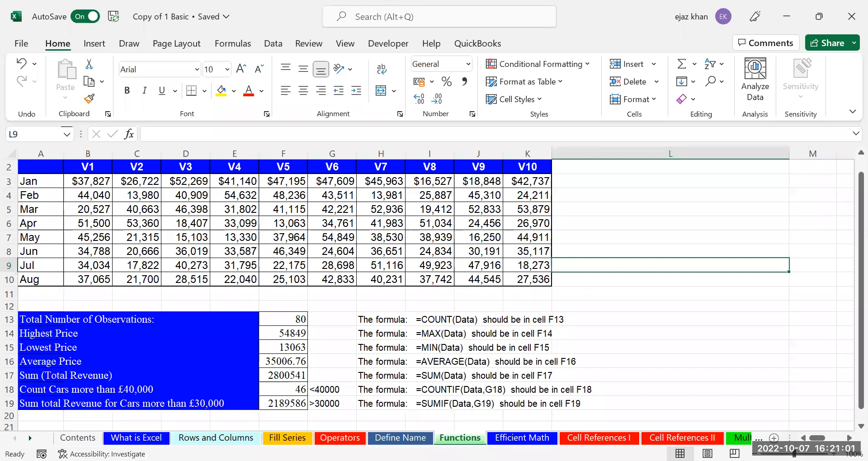
left_click(291, 389)
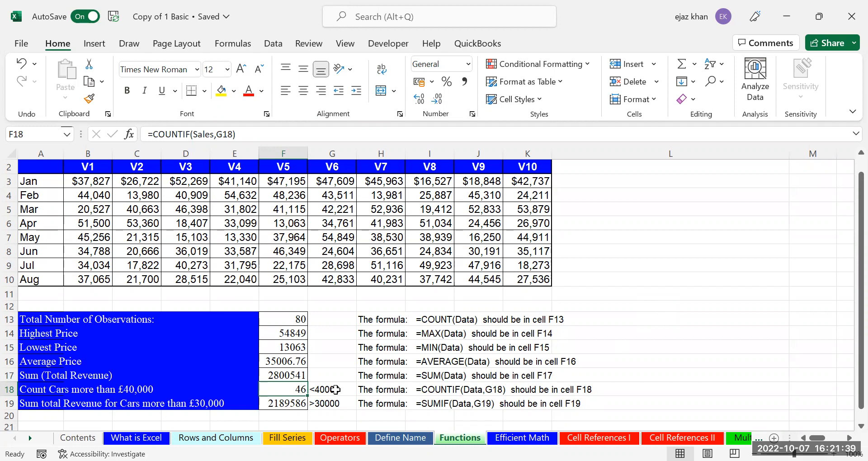
Revert an accidental COUNTIFS edit so F18 keeps =COUNTIF(Sales,G18), still returning 46
double_click(276, 384)
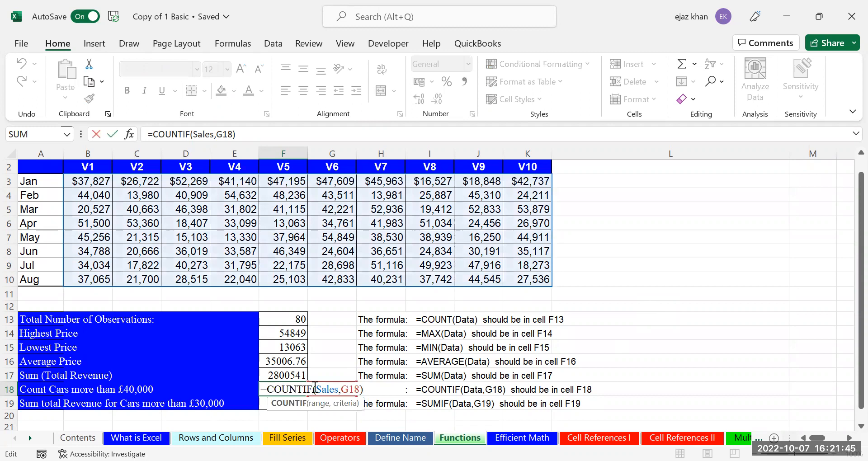
left_click(315, 389)
type("s")
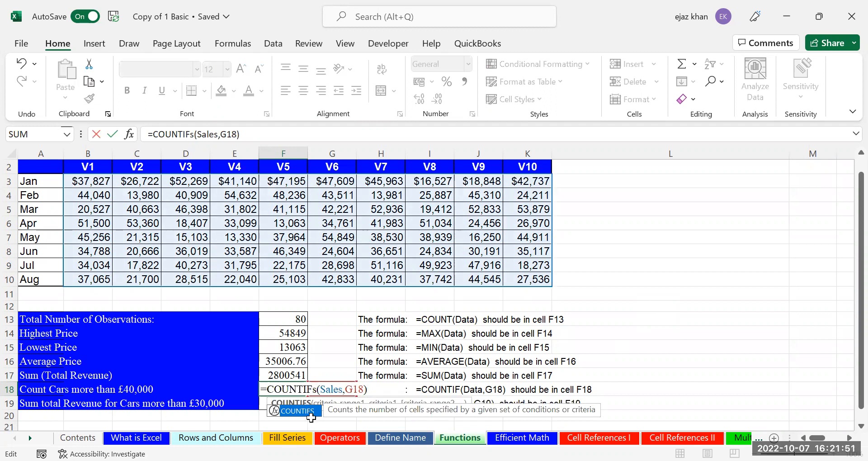
key("Escape")
key("BackSpace")
key("ctrl+Return")
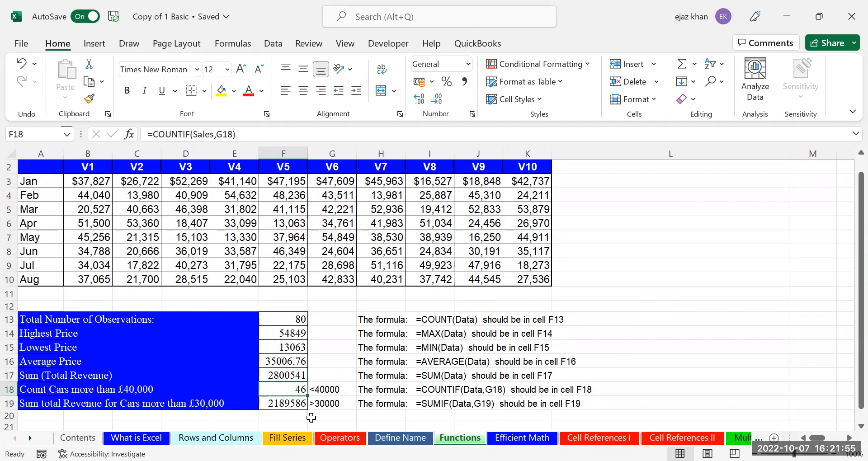
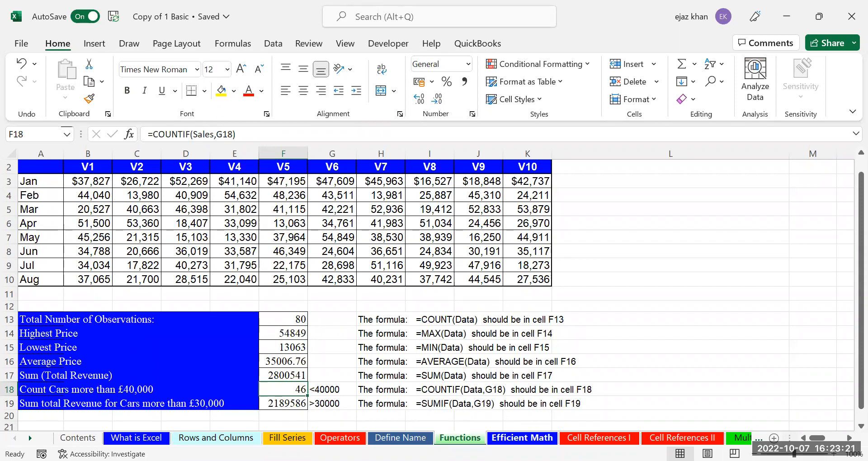
Pass through the Efficient Math sheet to the Cell References I payroll Deductions sheet
left_click(522, 437)
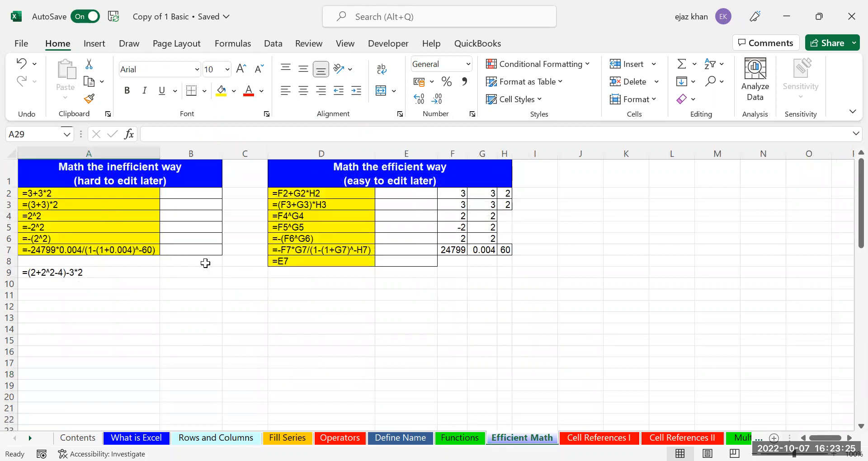
left_click(599, 437)
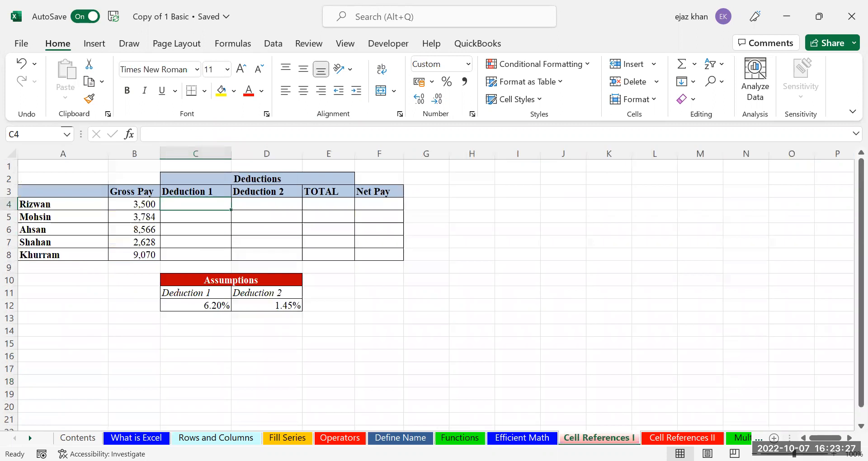
left_click(361, 403)
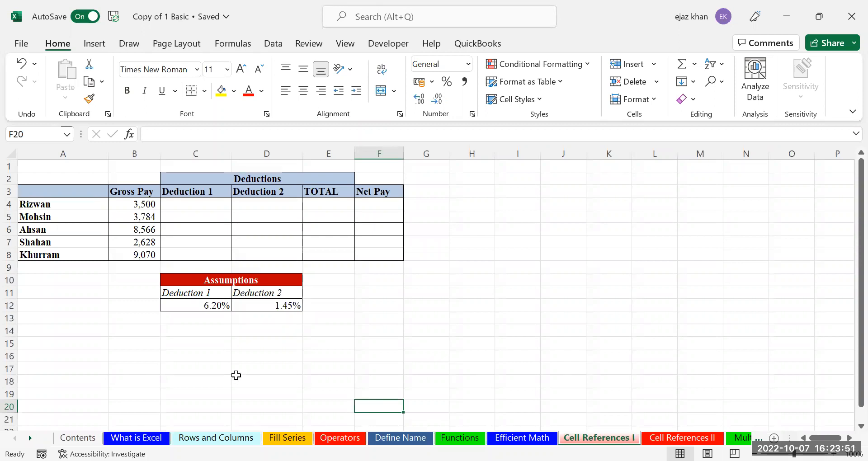
left_click(191, 205)
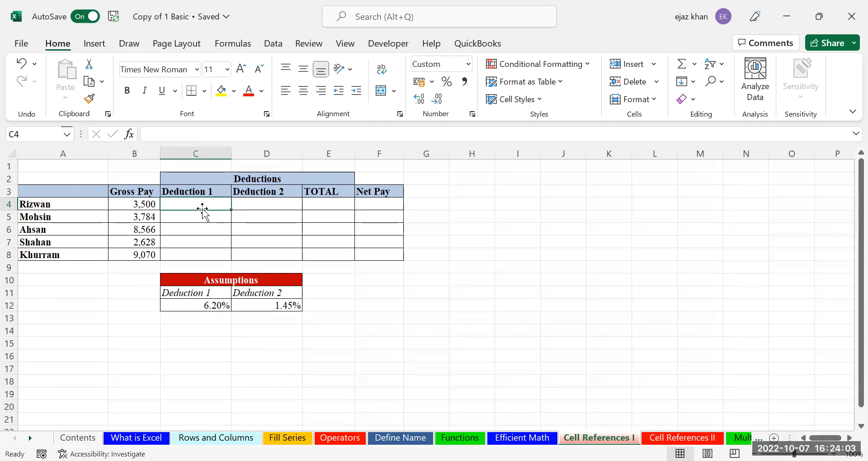
Enter =B4*C12 in C4 so the first employee's Deduction 1 returns 217
type("=")
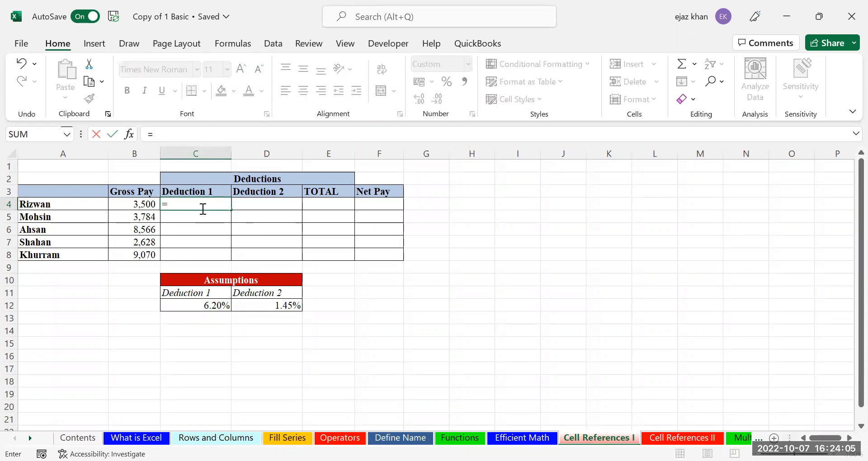
key("Left")
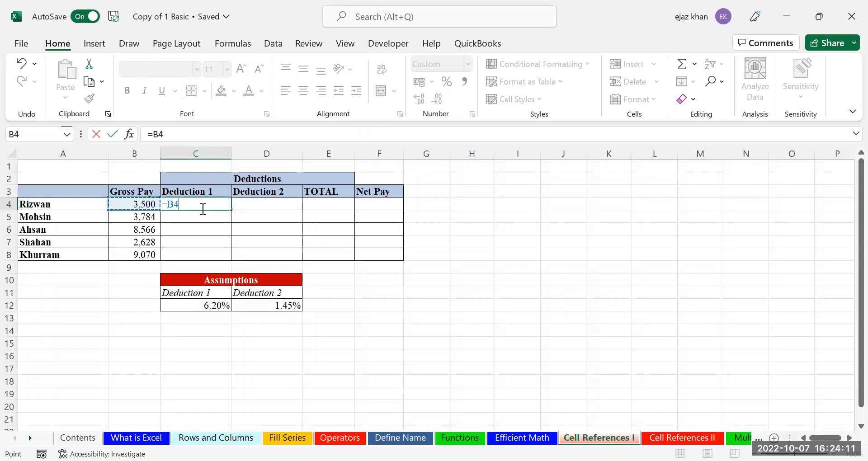
type("*")
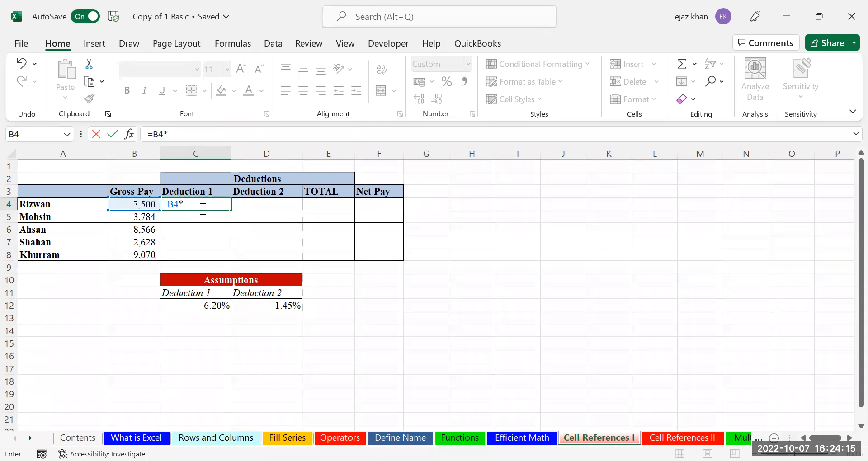
left_click(216, 303)
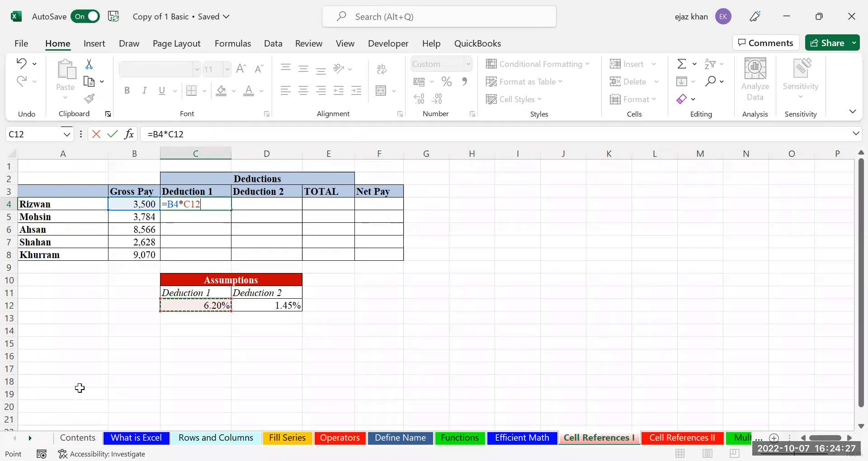
key("ctrl+Return")
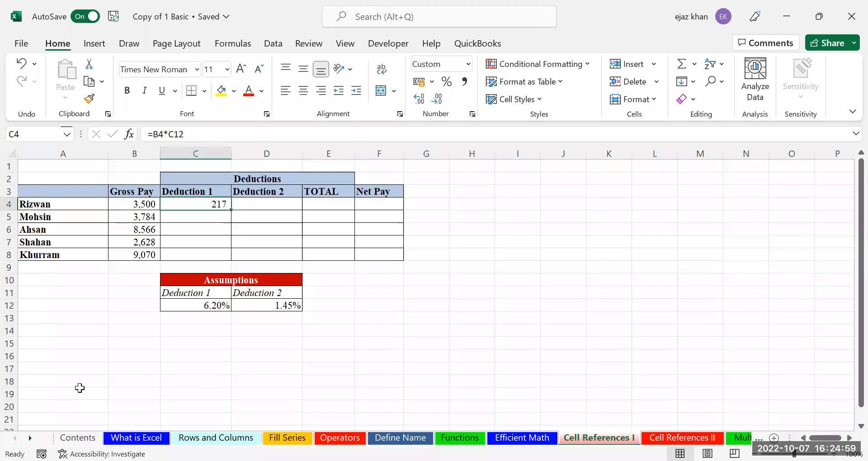
Copy C4's Deduction 1 formula into C5, where it shifts to =B5*C13 and misses the rate
key("Right")
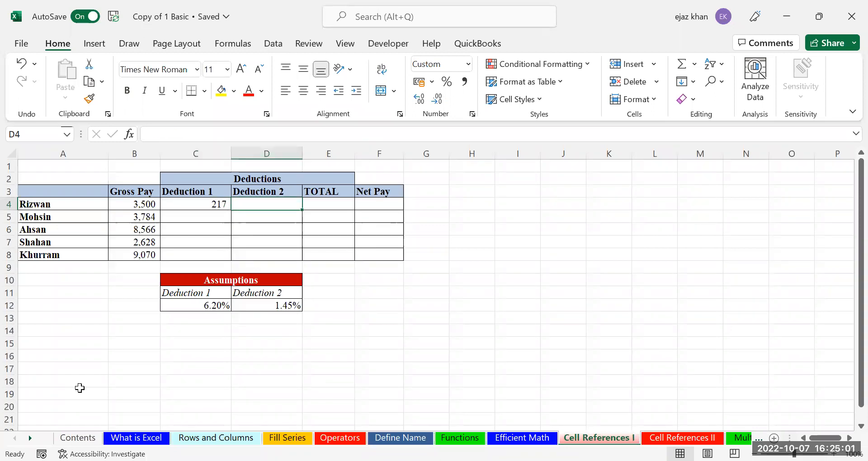
key("Left")
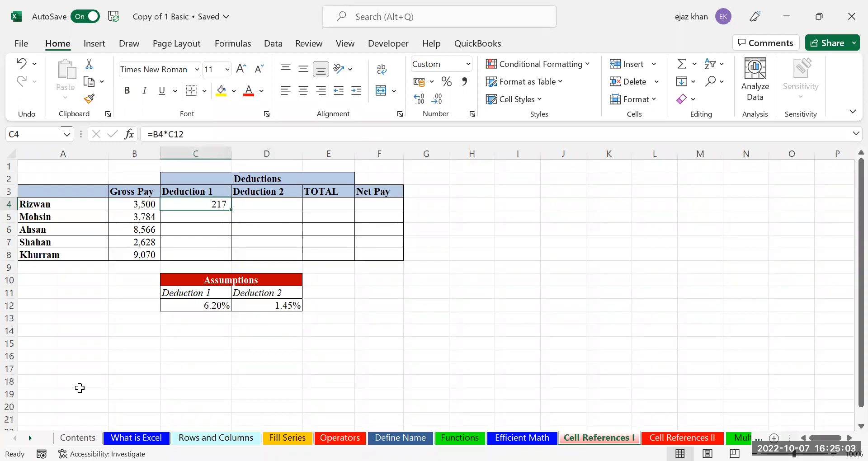
key("ctrl+c")
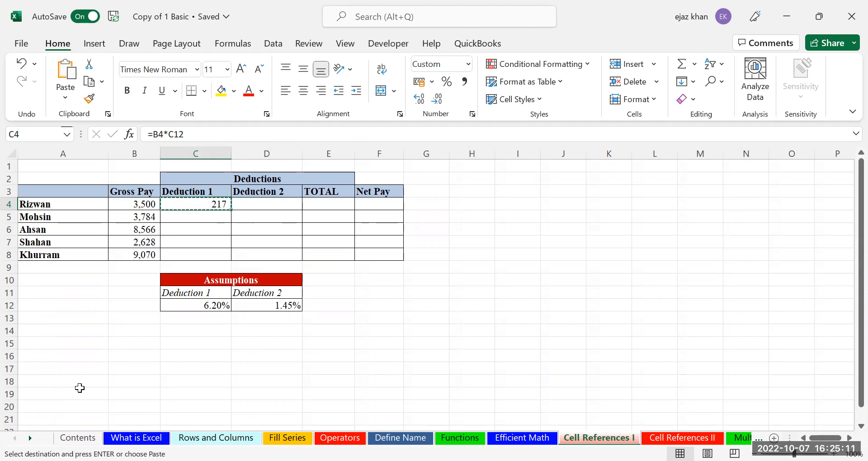
key("Down")
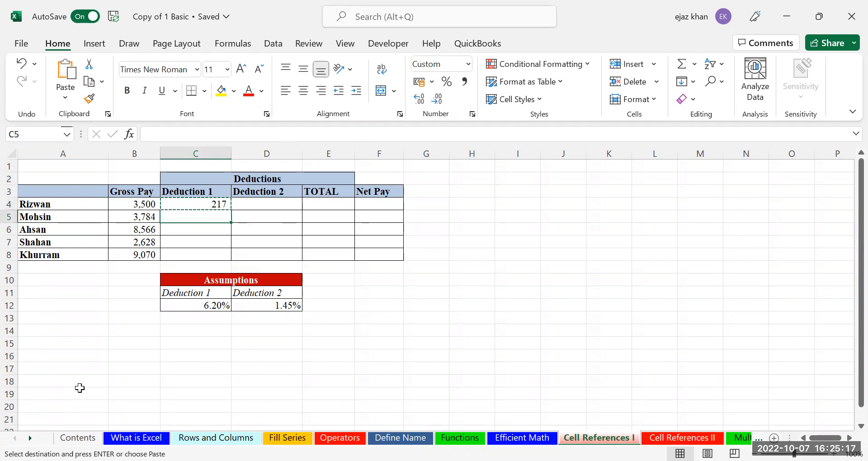
key("ctrl+v")
key("ctrl")
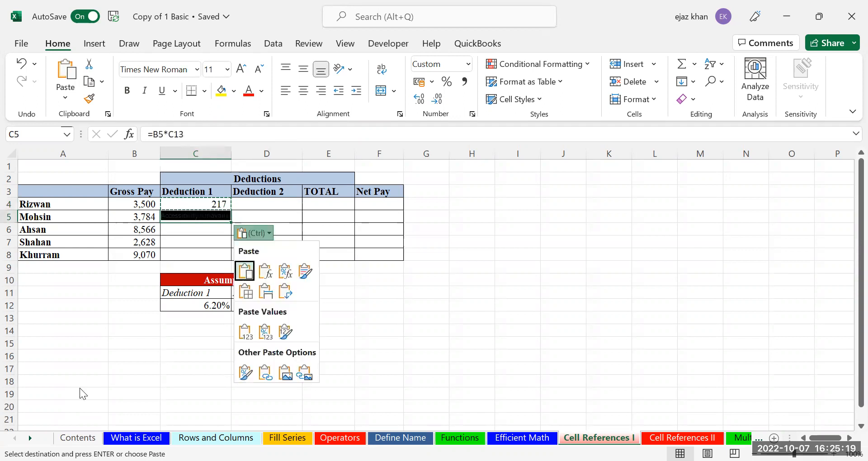
key("ctrl")
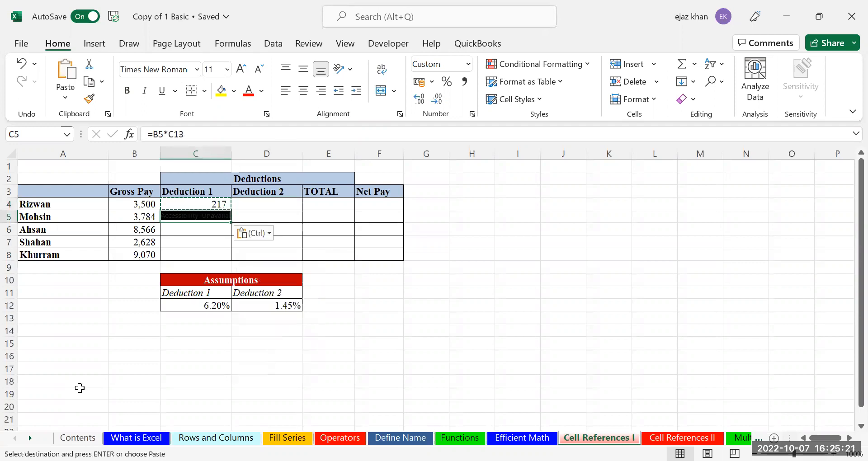
left_click(178, 327)
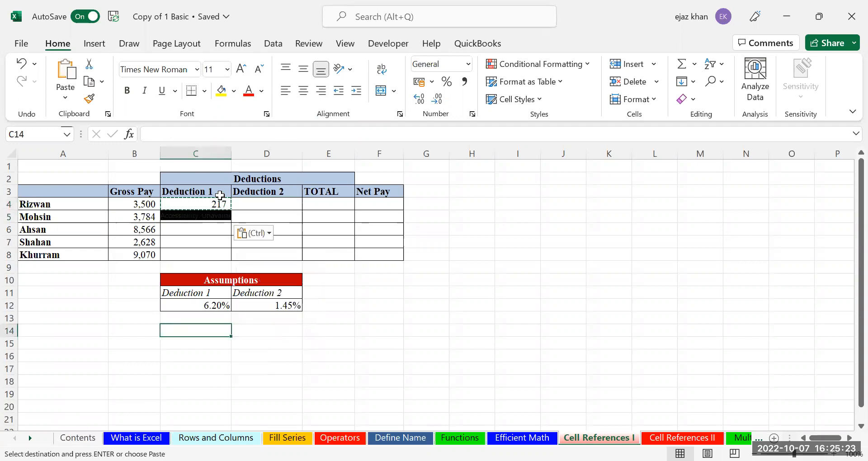
key("Escape")
left_click(191, 218)
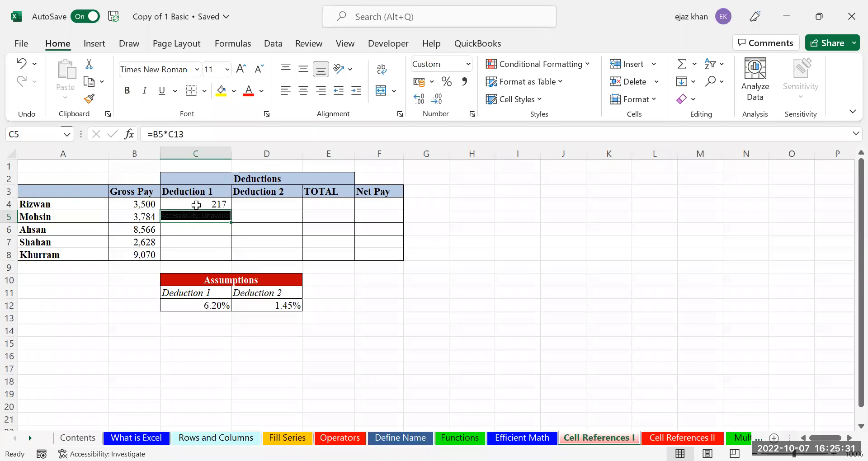
left_click(225, 202)
double_click(164, 209)
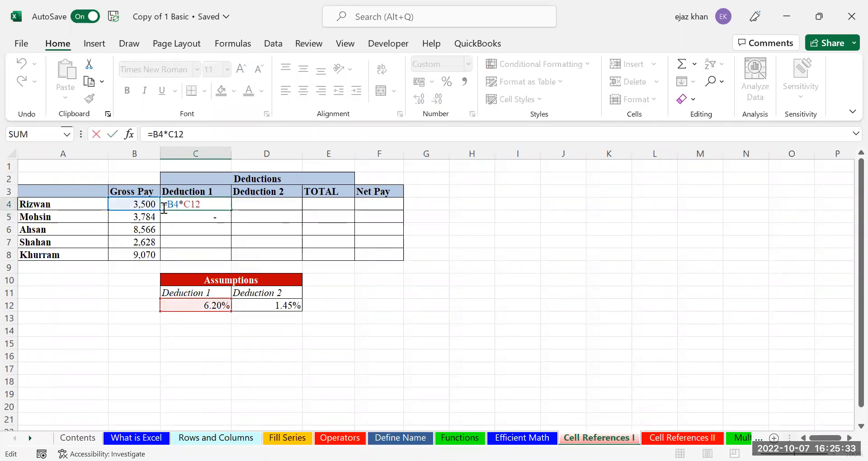
key("Escape")
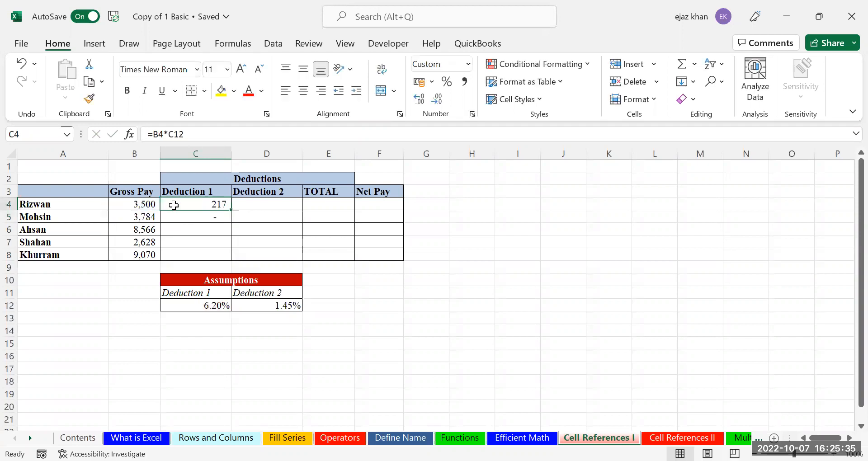
double_click(189, 217)
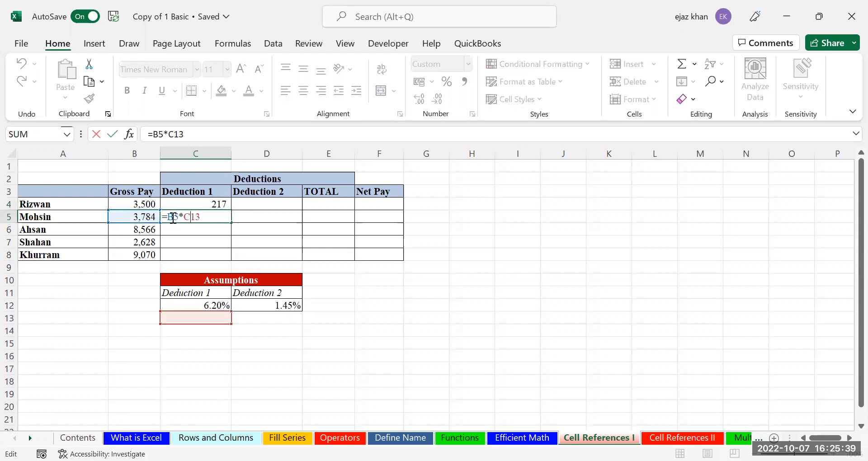
key("ctrl+Return")
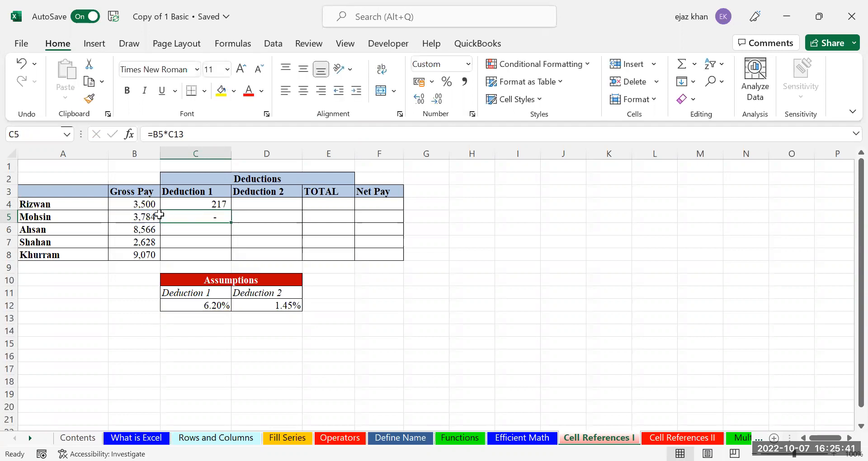
left_click(148, 203)
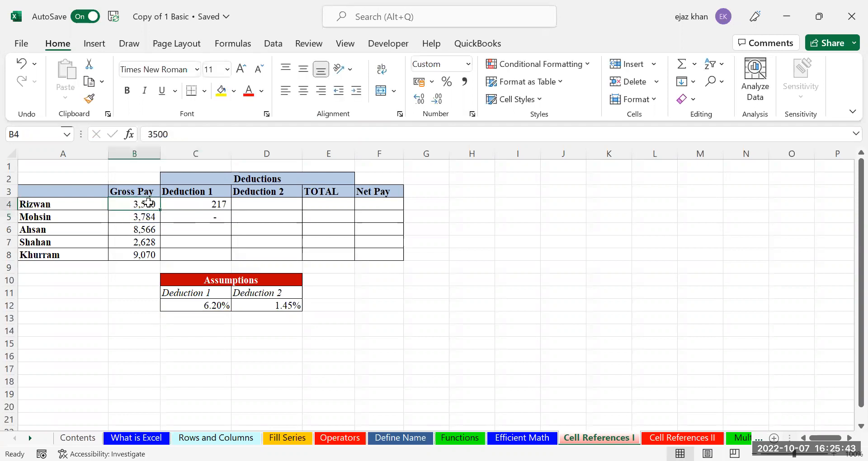
left_click(146, 217)
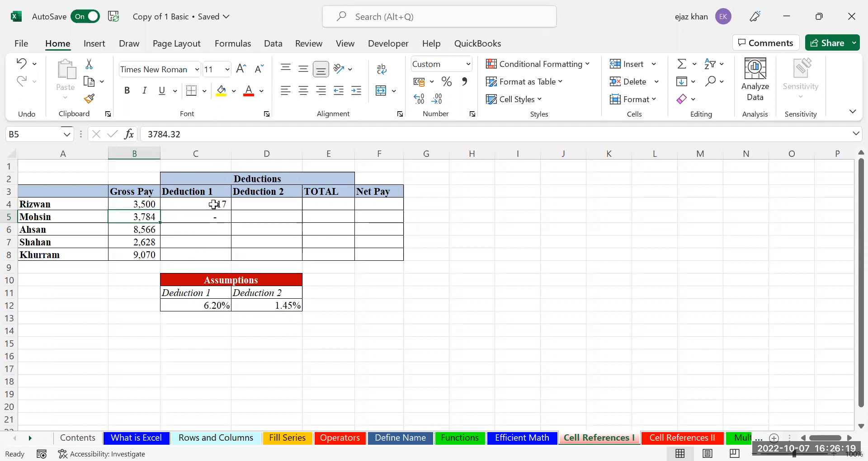
Show C4's formula =B4*C12 in edit mode with B4 and C12 highlighted as precedents
double_click(185, 204)
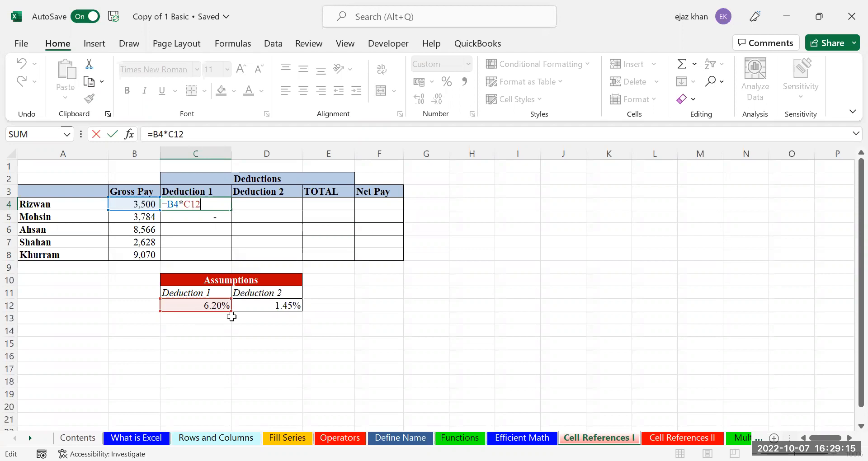
key("Return")
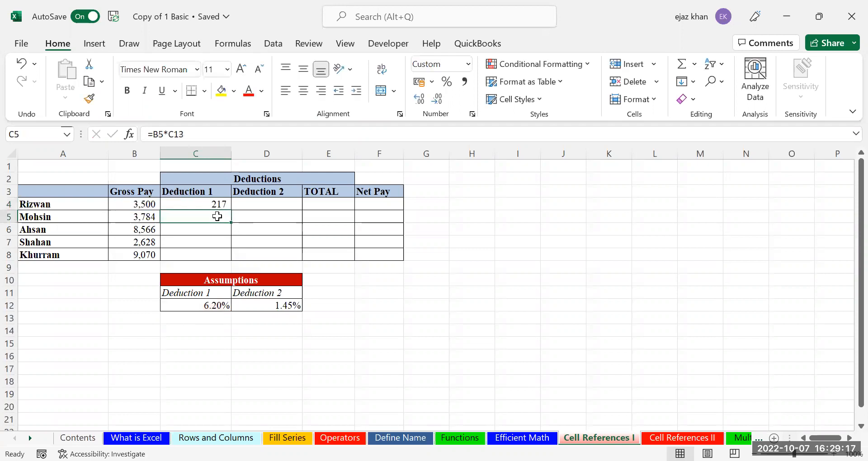
double_click(218, 216)
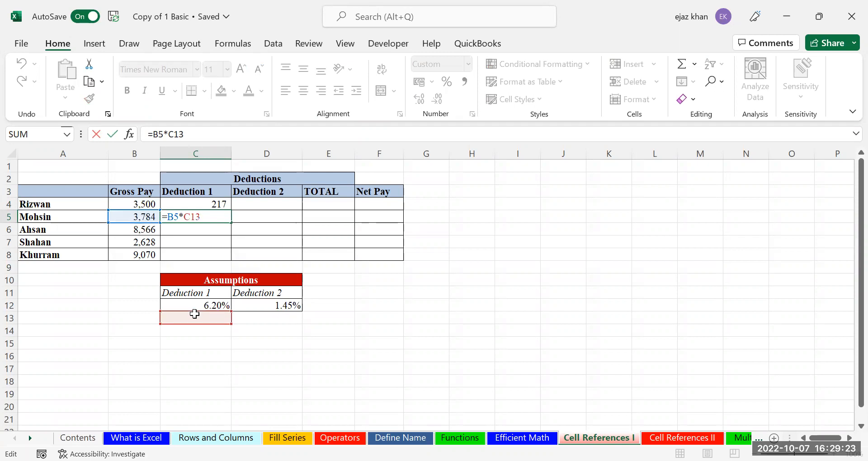
key("ctrl+Return")
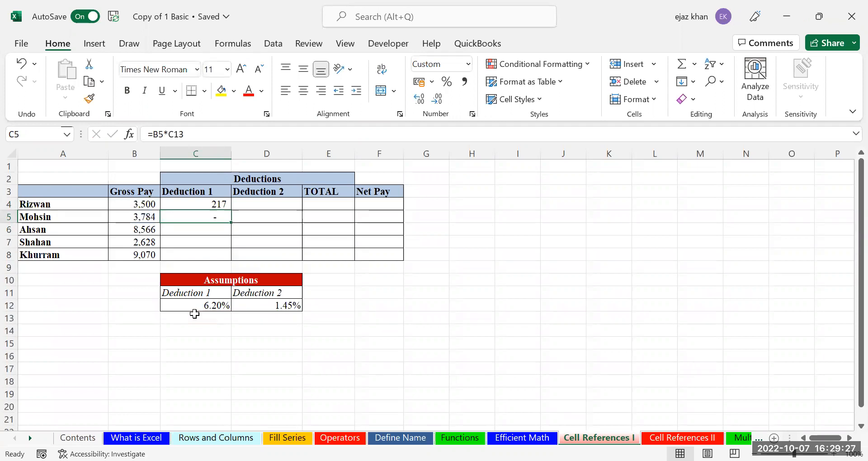
double_click(216, 205)
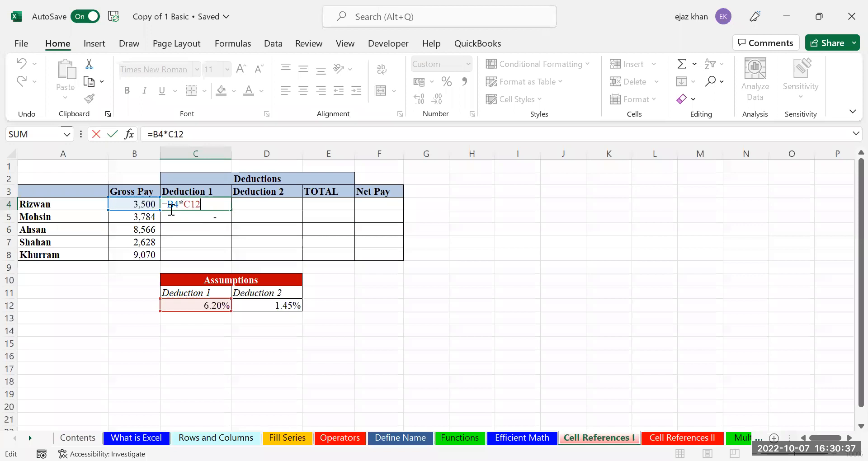
Insert a $ before 12 in C4's formula so it reads =B4*C$12
left_click(190, 206)
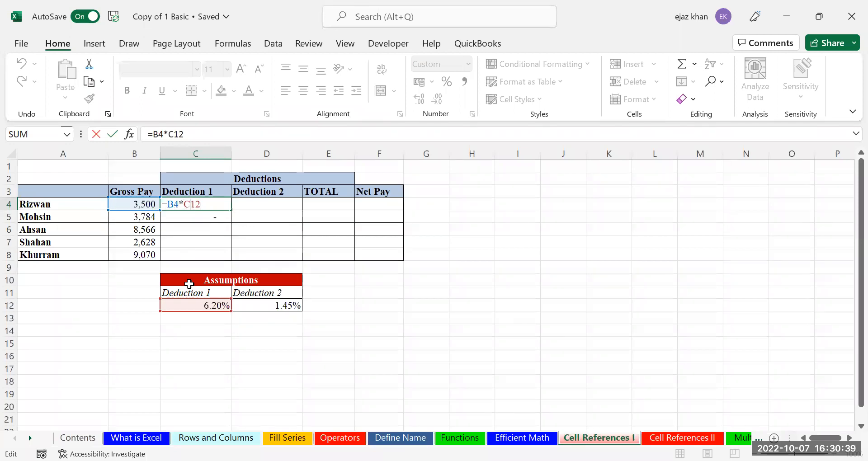
type("$")
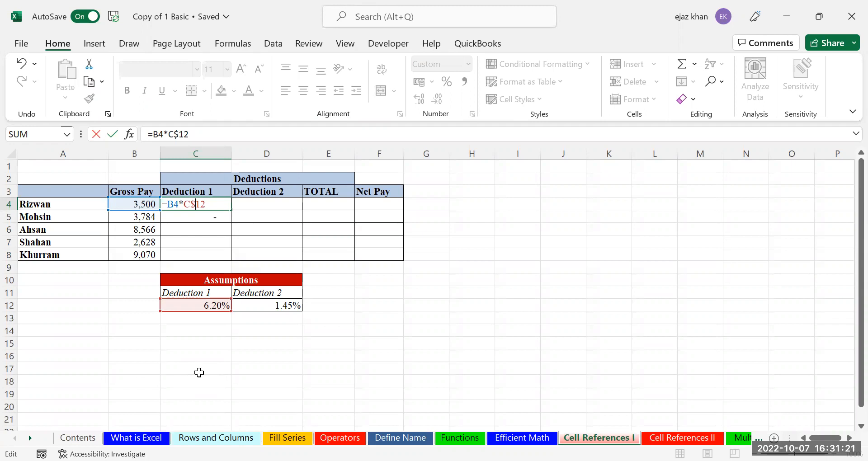
Commit =B4*C$12 in C4 and copy it to C5, which becomes =B5*C$12 returning 235
key("Return")
key("Up")
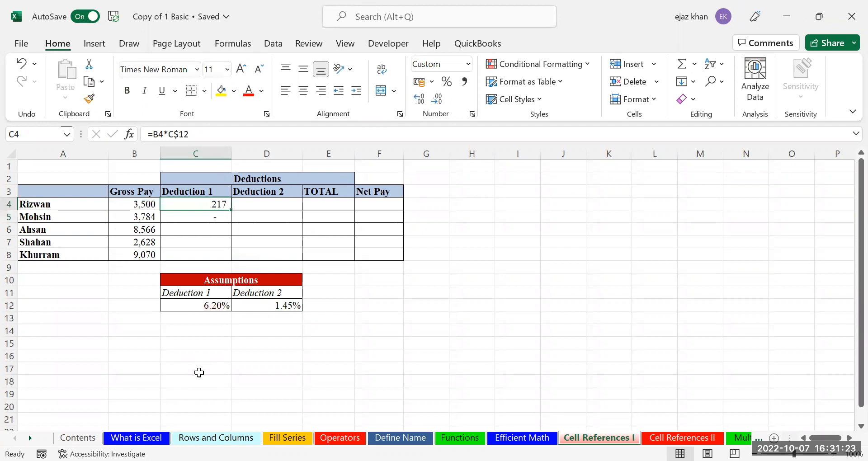
key("ctrl+c")
key("Down")
key("ctrl+v")
key("Escape")
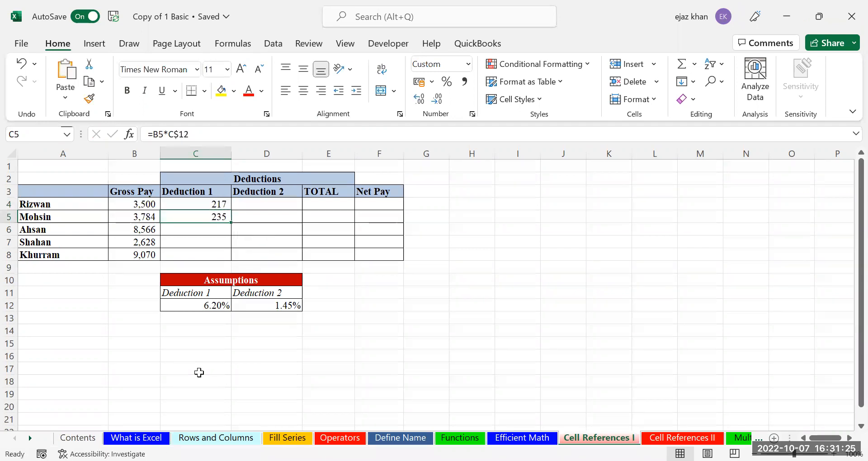
double_click(219, 217)
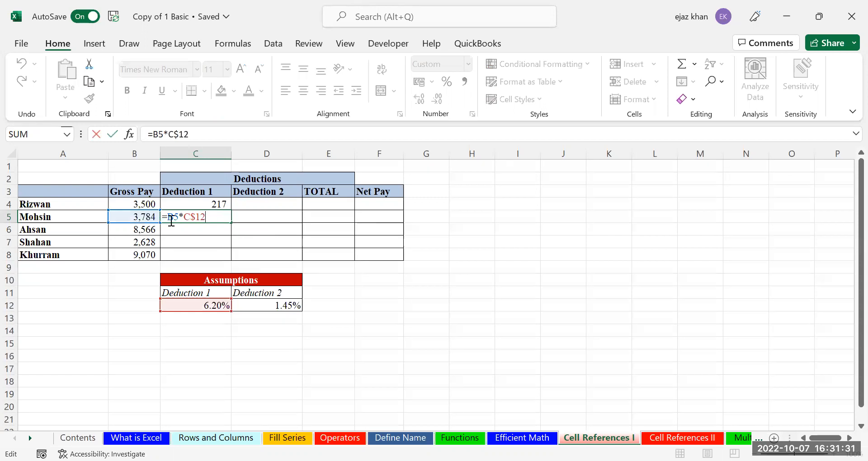
key("Return")
left_click(210, 218)
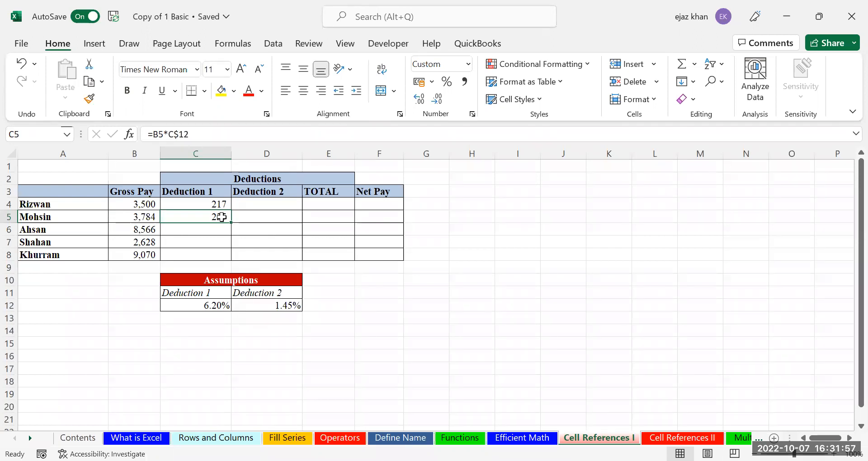
double_click(215, 205)
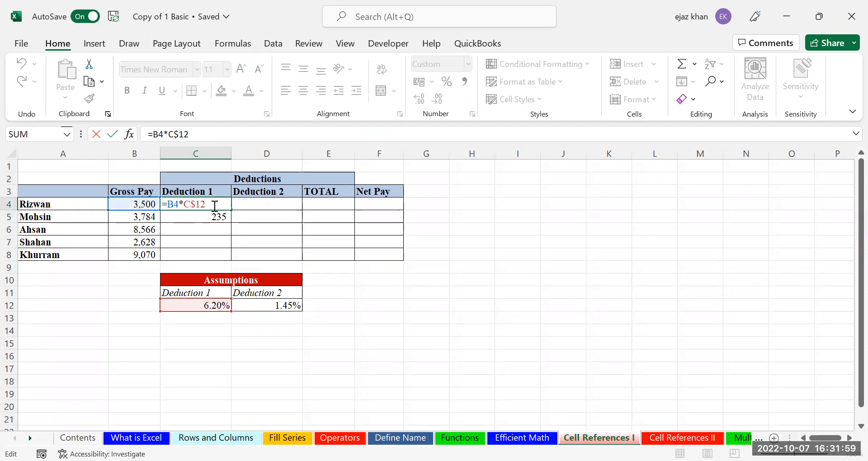
left_click(198, 202)
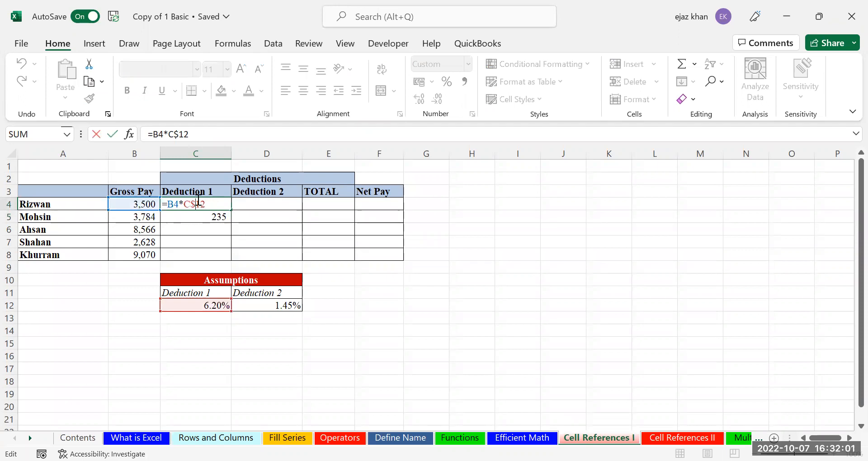
key("BackSpace")
key("F4")
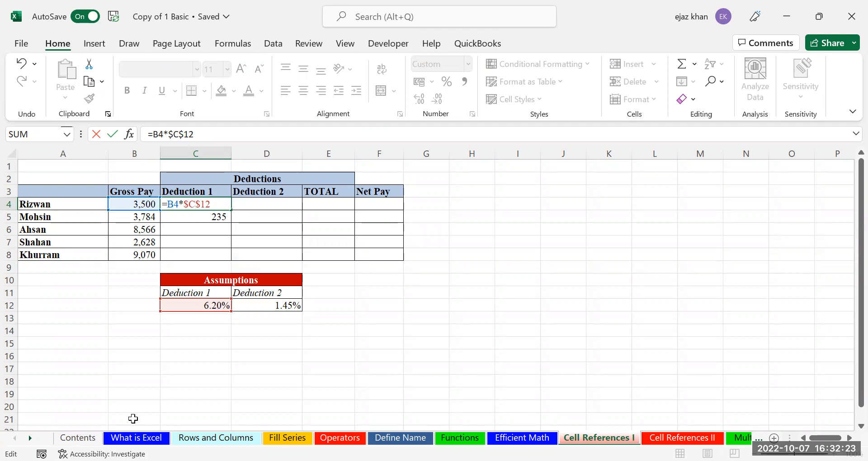
key("F4")
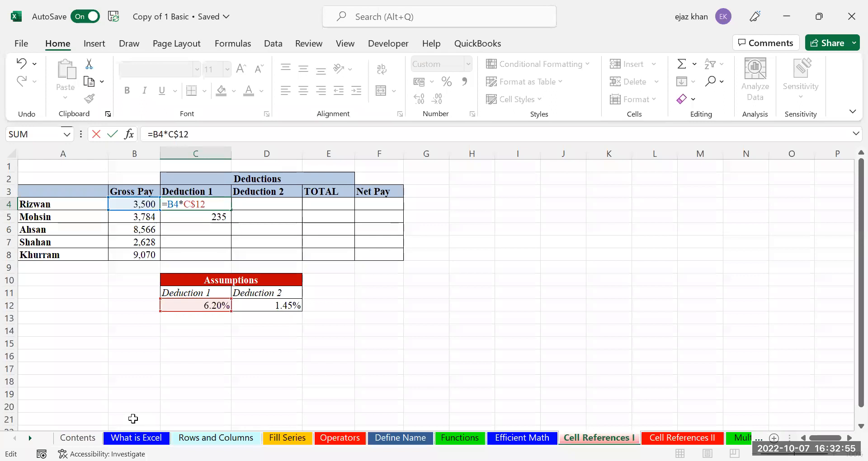
key("Return")
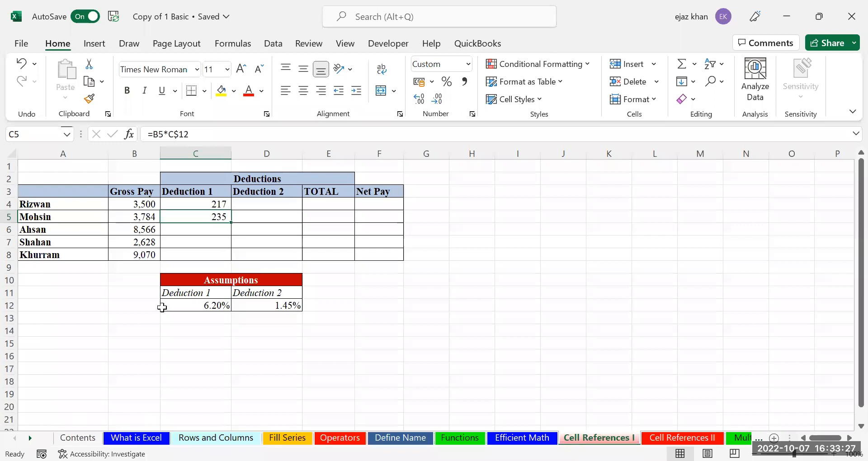
left_click(208, 201)
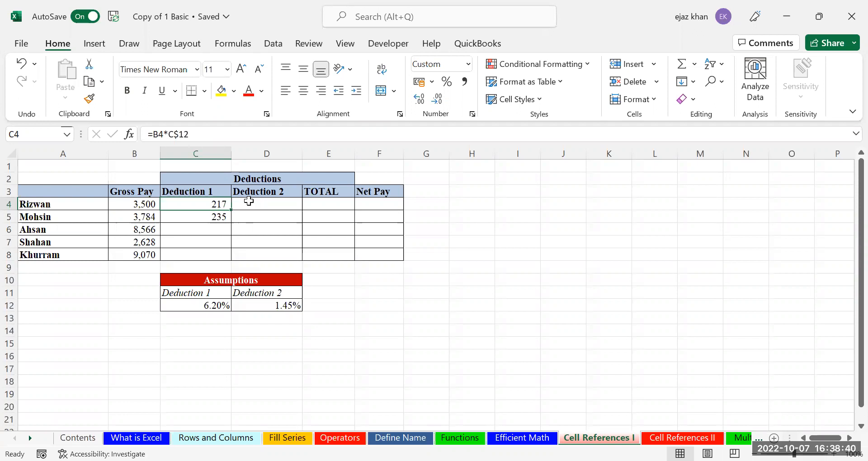
Delete Mohsin's Deduction 1 formula from C5, leaving only 217 in C4
left_click(214, 217)
key("Delete")
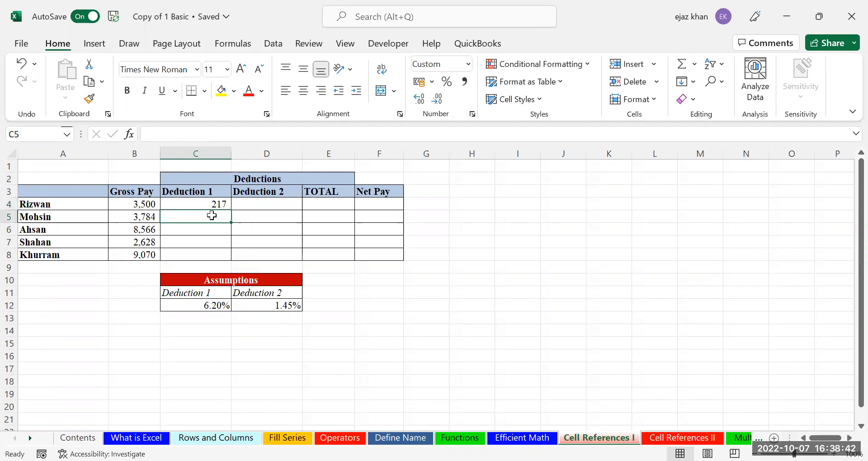
left_click(207, 201)
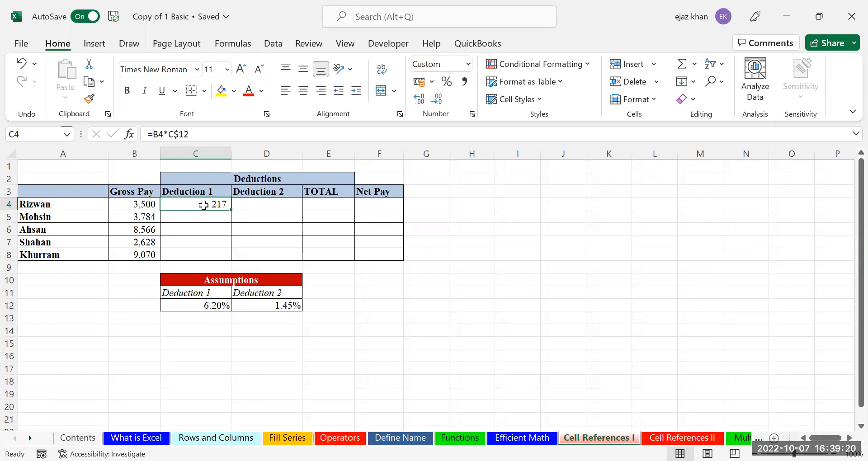
Put C4 into edit mode to show =B4*C$12 with its references
double_click(203, 205)
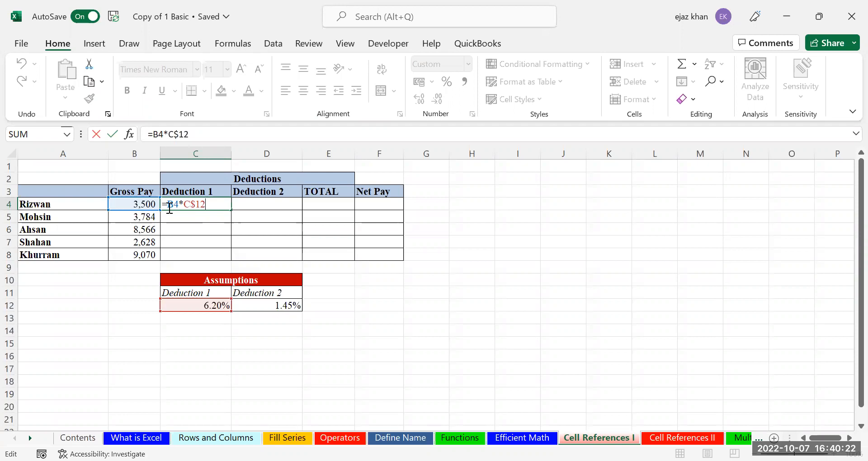
Add a $ before B4 so C4's formula becomes =$B4*C$12
right_click(169, 201)
key("Escape")
left_click(168, 202)
type("$")
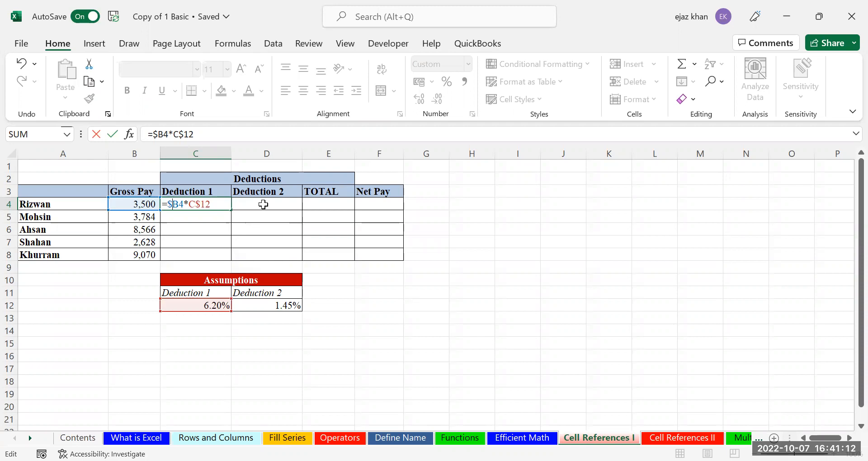
Commit =$B4*C$12 and paste it into C5:C8 and D4:D8, giving Deduction 2 as =$B4*D$12
key("ctrl+Return")
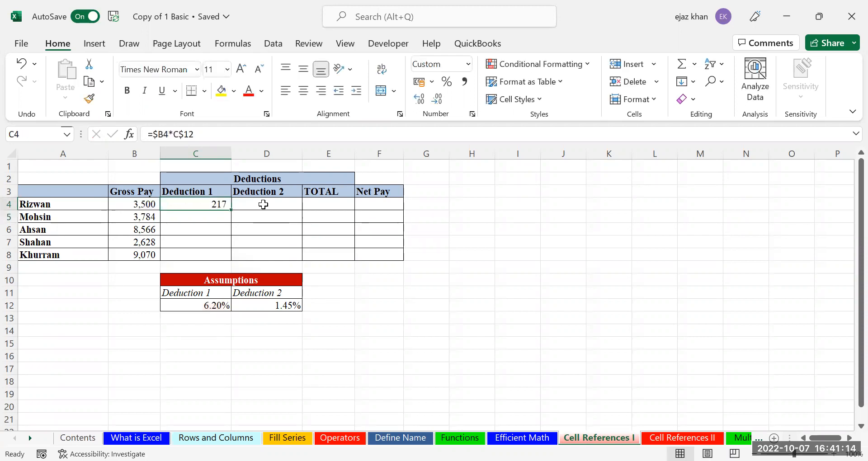
key("ctrl+c")
key("Down")
key("shift+Down")
key("shift+Down")
key("shift+Down")
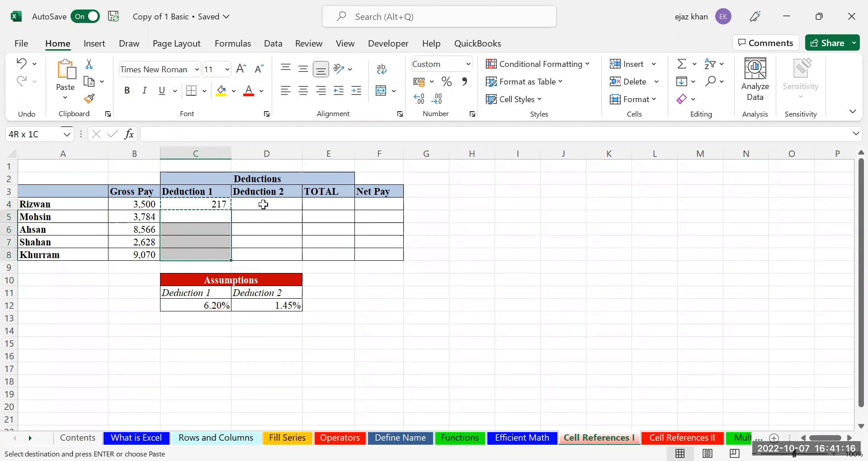
key("ctrl+v")
left_click(263, 204)
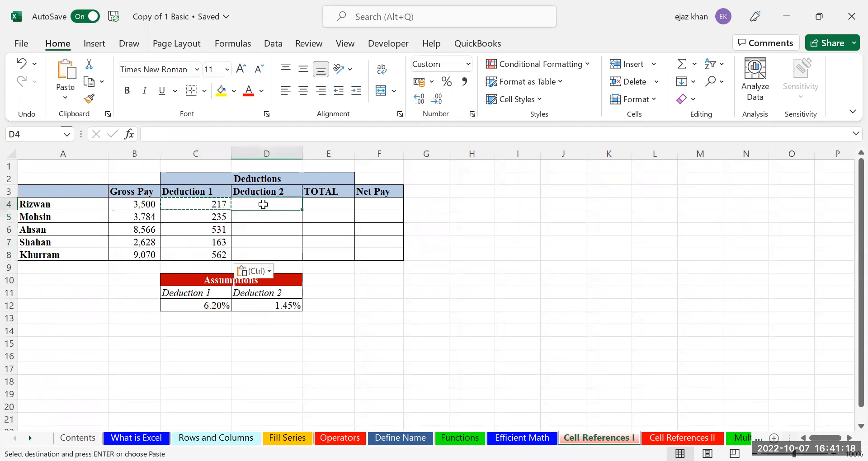
key("shift+Down")
key("shift+Down")
key("shift+Down")
key("shift+Down")
key("Return")
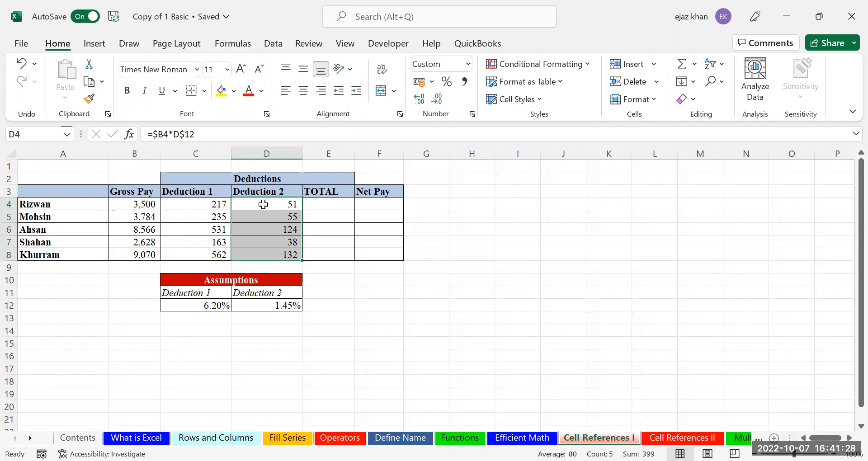
Compare the adjusted D4 formula with C4's =$B4*C$12, leaving both unchanged
double_click(263, 204)
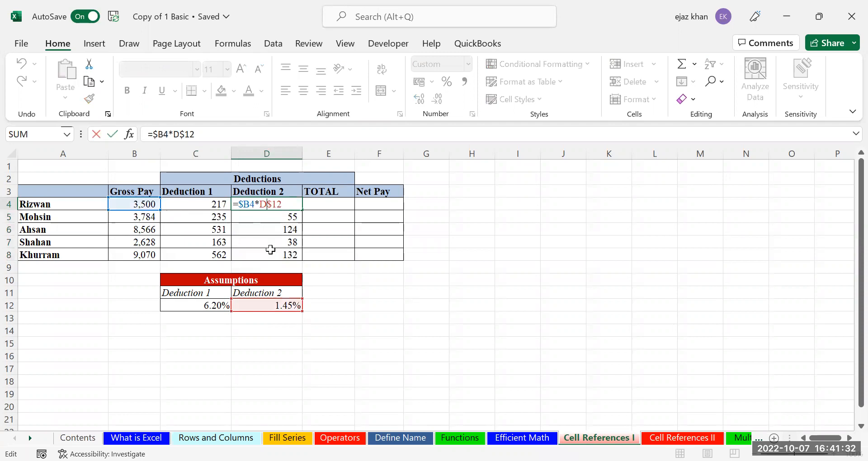
key("Escape")
double_click(214, 206)
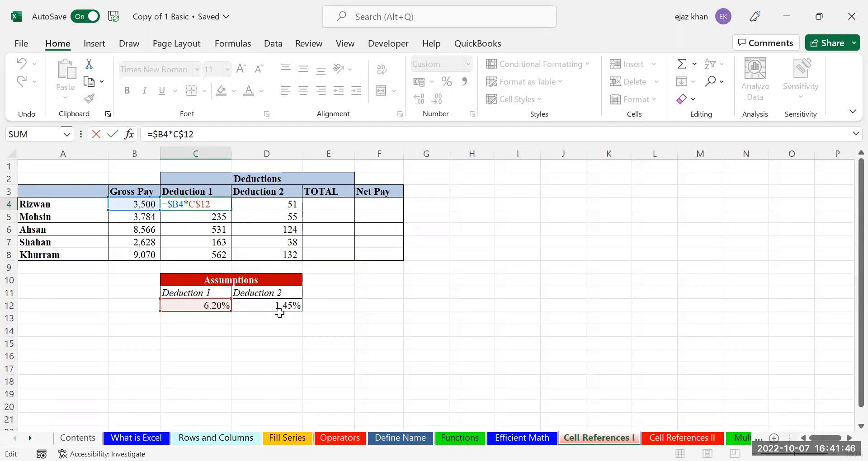
key("ctrl+Return")
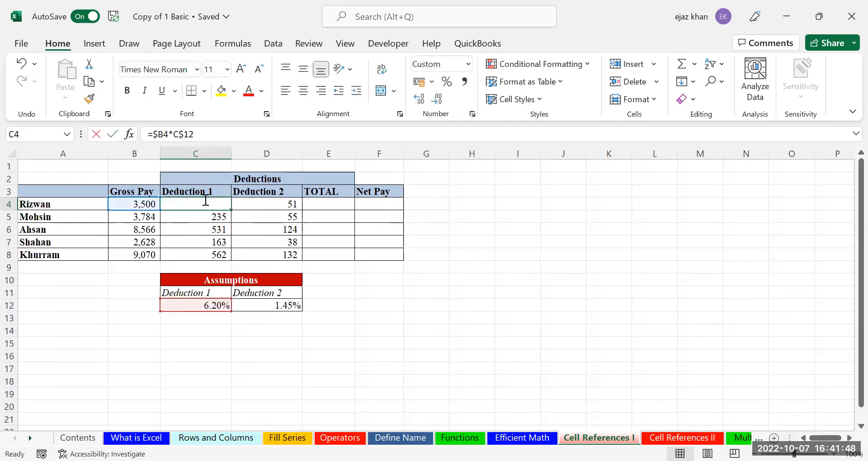
Re-edit C4 and commit =$B4*C$12 so Rizwan's Deduction 1 shows 217
double_click(205, 200)
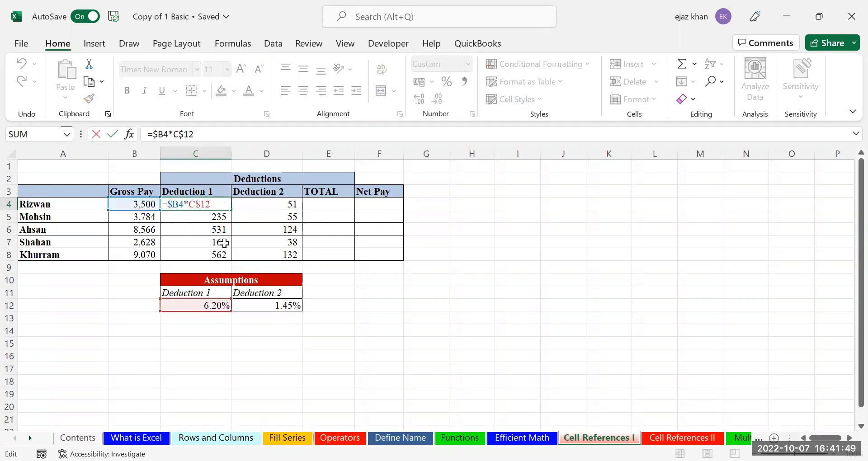
right_click(221, 202)
left_click(217, 203)
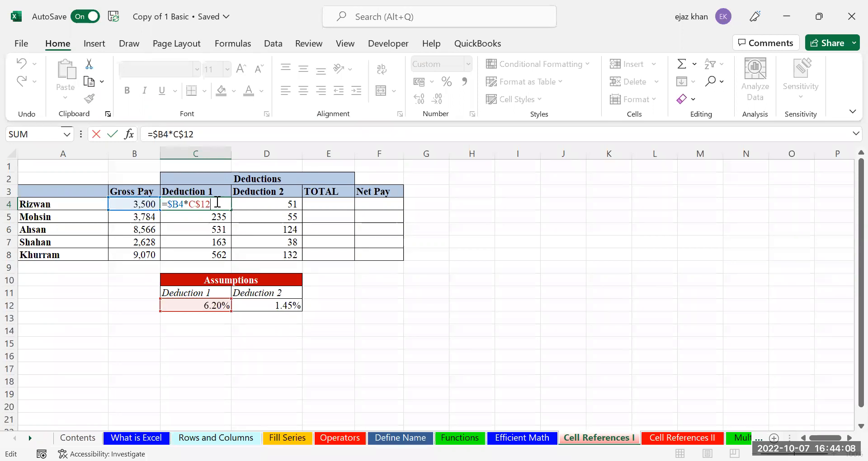
key("Return")
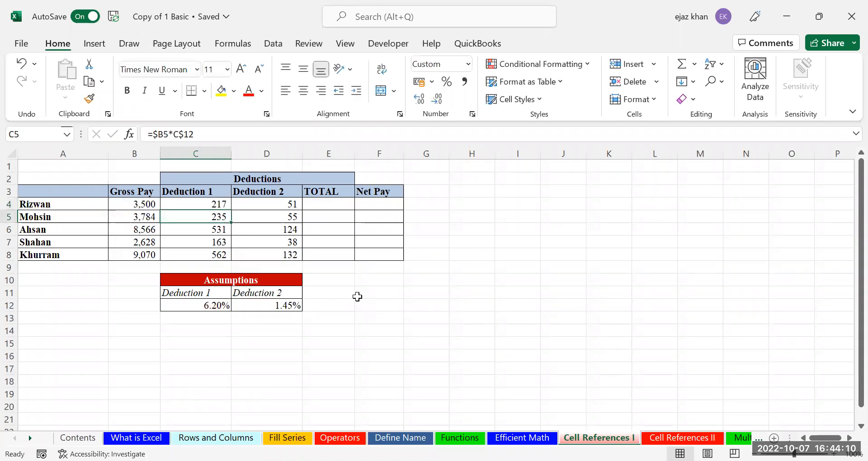
key("alt+Tab")
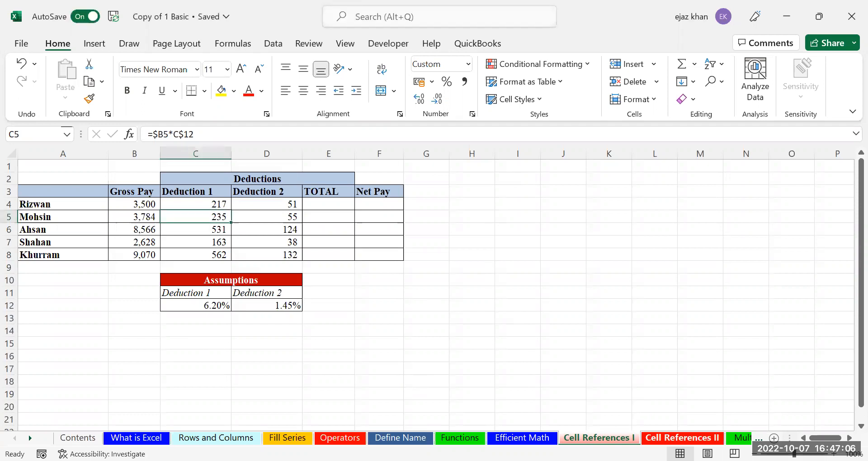
left_click(682, 438)
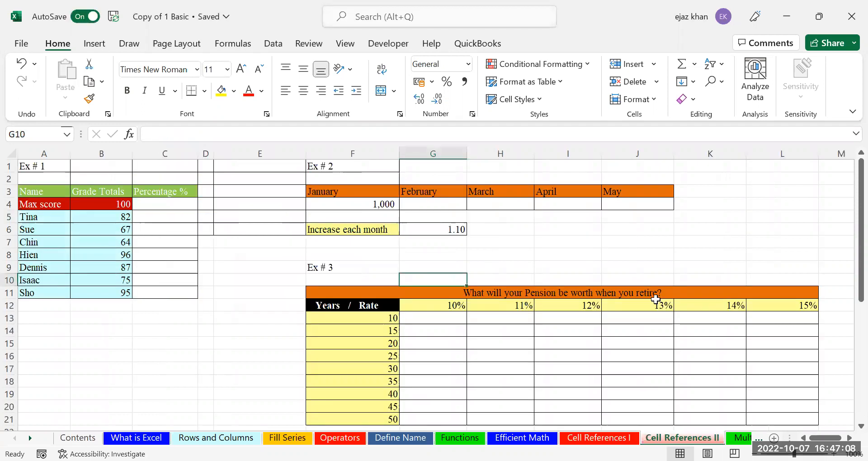
Return to Cell References I, then move through Cell References II to the Multiplication Table sheet
right_click(846, 228)
left_click(849, 222)
mouse_move(848, 217)
left_mouse_down()
mouse_move(846, 230)
mouse_move(847, 207)
mouse_move(848, 232)
left_mouse_up()
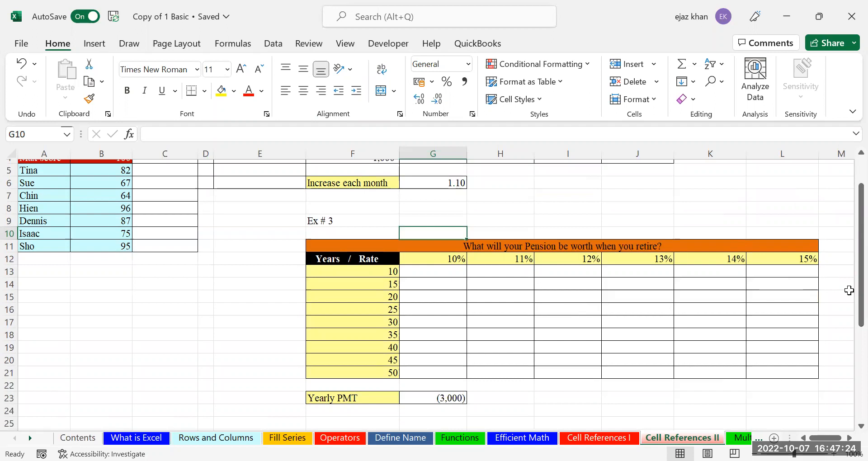
left_click_drag(847, 281, 645, 360)
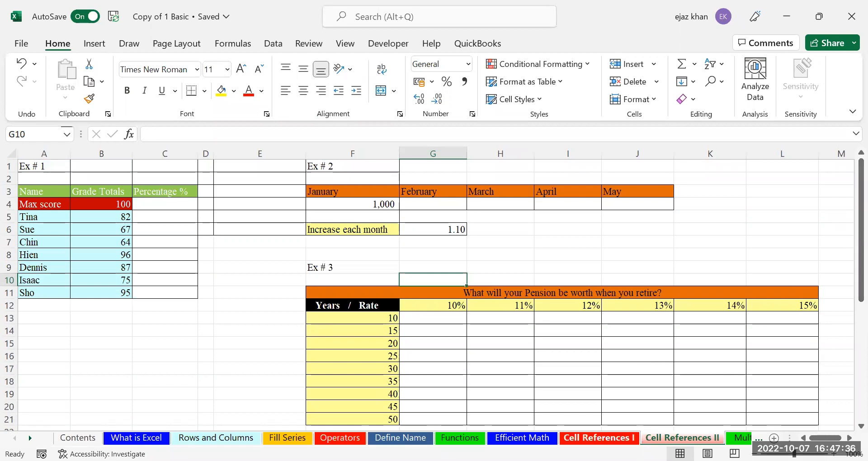
left_click(597, 437)
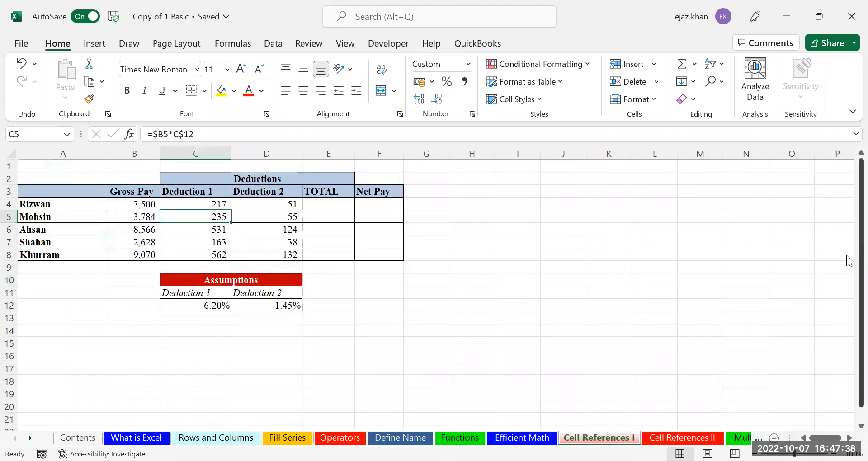
key("ctrl+Page_Down")
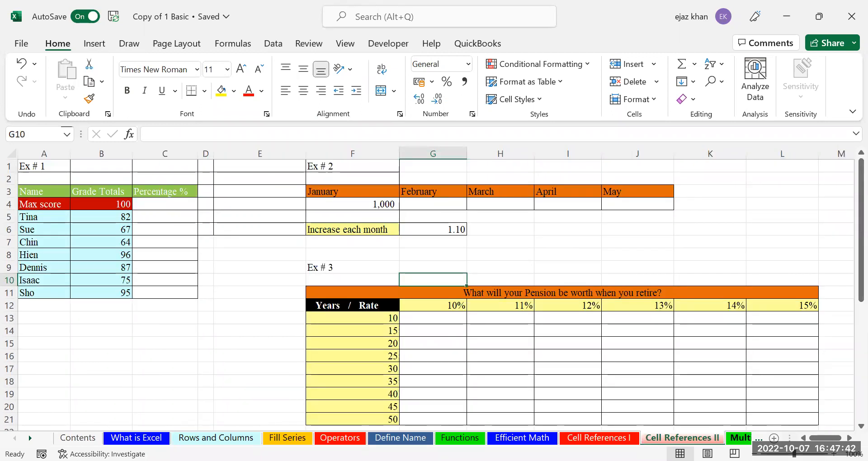
key("ctrl+Page_Down")
Select the 6-17 multiplication grid B3:M14, then go back to cell B3
left_click(94, 202)
left_click(73, 202)
left_click_drag(120, 211, 435, 331)
left_click(75, 204)
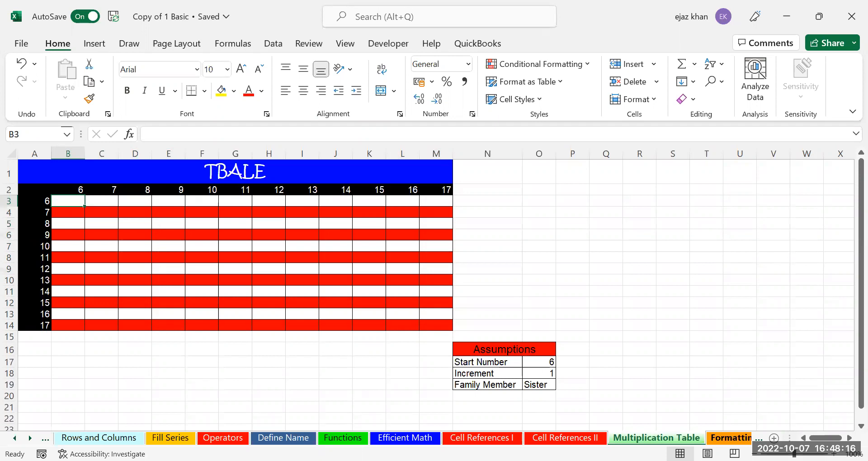
Switch to the Formatting I sheet, then to the Formatting II payroll sheet
left_click(709, 439)
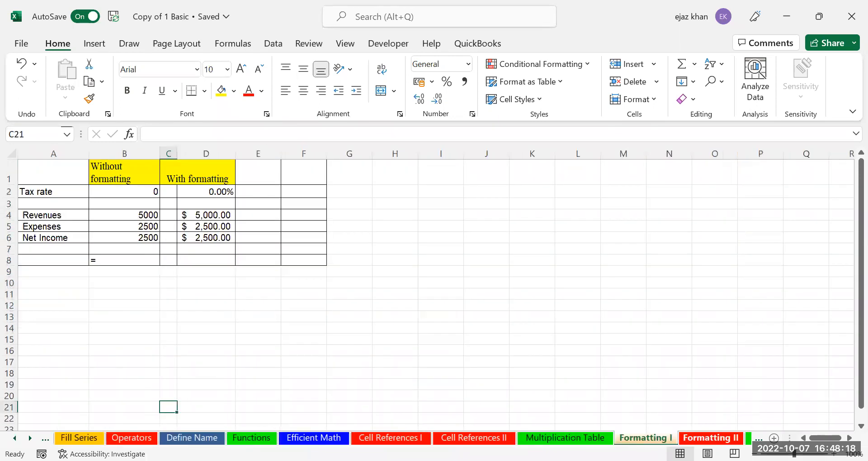
left_click(710, 438)
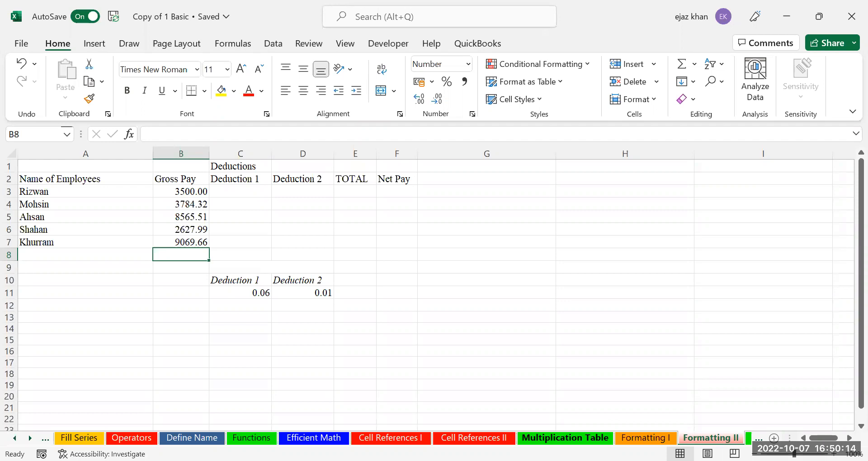
key("ctrl+Page_Up")
key("ctrl+Page_Down")
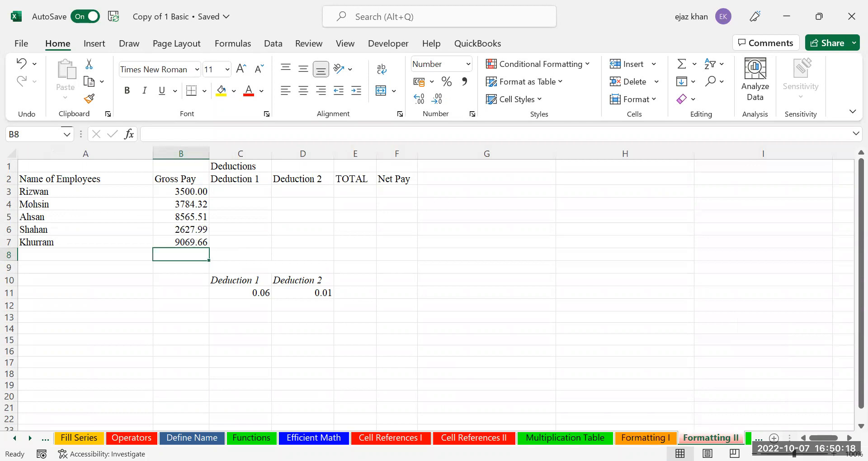
double_click(695, 436)
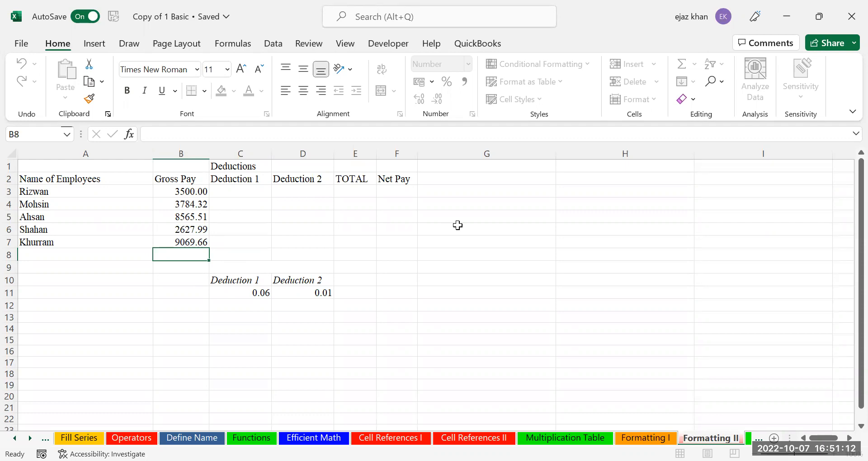
left_click(501, 69)
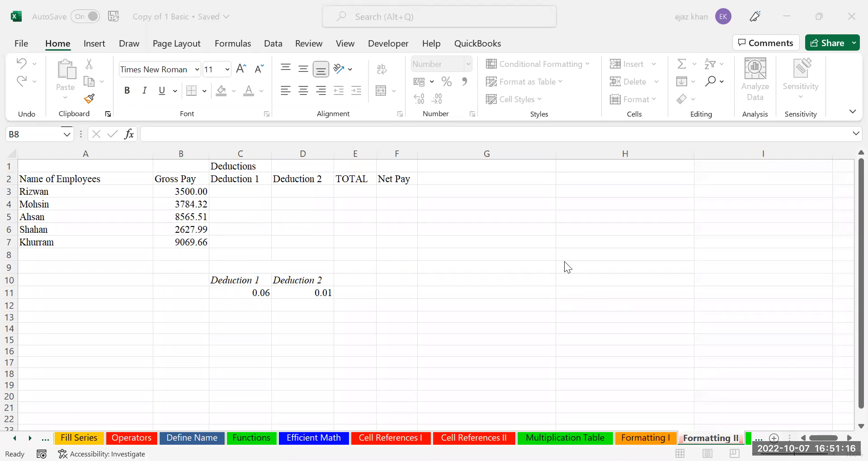